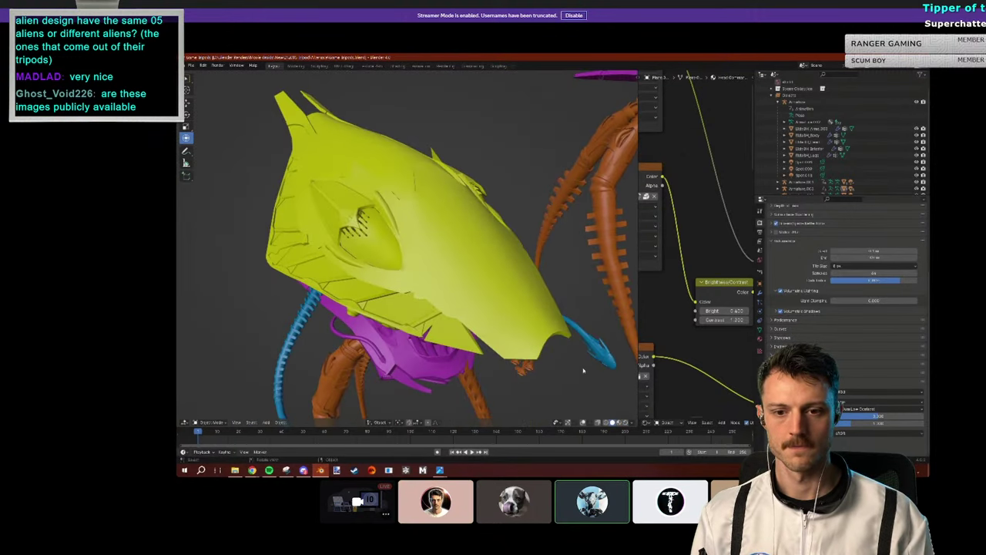
Step: Compare the tripod's head in solid and textured viewport shading
{"action": "left_click", "coordinate": [624, 422]}
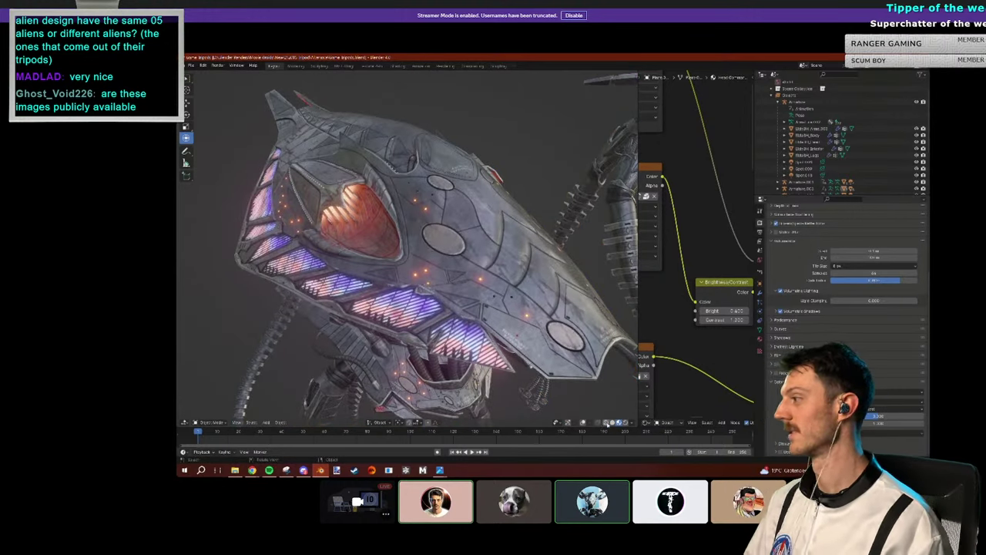
{"action": "left_click", "coordinate": [613, 422]}
{"action": "left_click", "coordinate": [622, 422]}
{"action": "left_click", "coordinate": [613, 422]}
{"action": "left_click", "coordinate": [621, 422]}
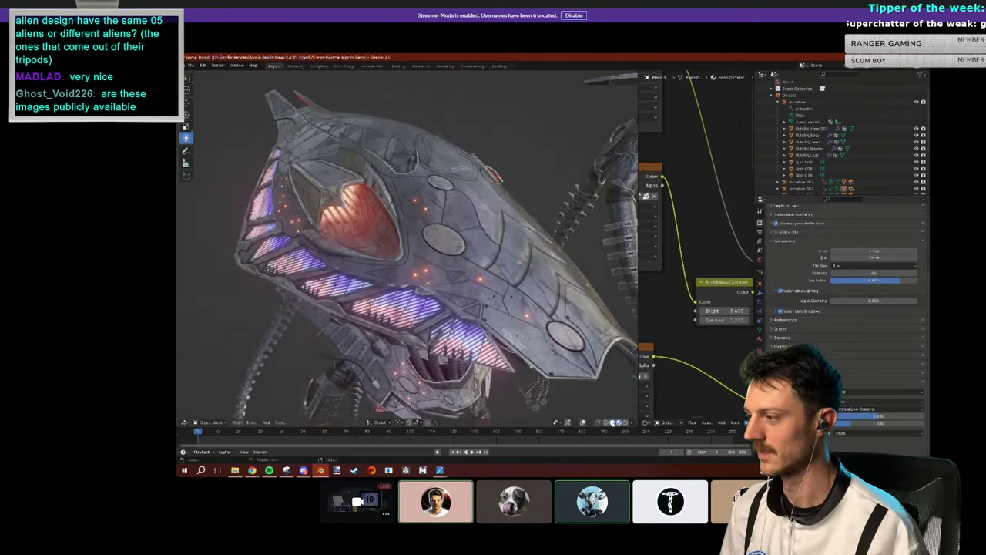
{"action": "left_click", "coordinate": [613, 422]}
{"action": "left_click", "coordinate": [622, 422]}
{"action": "left_click", "coordinate": [613, 422]}
{"action": "left_click", "coordinate": [622, 422]}
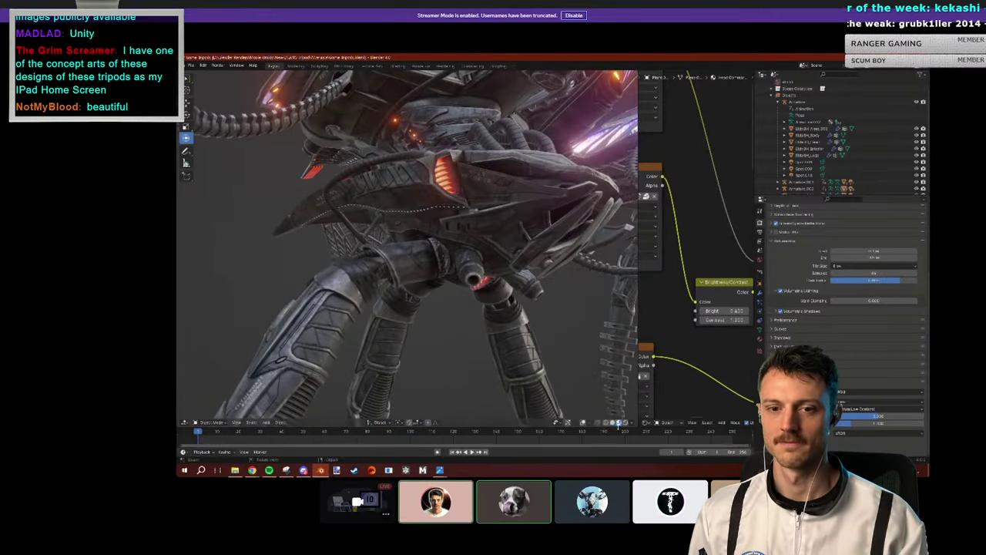
Step: Compare the tripod's lower body and ribbed legs in solid and textured viewport shading
{"action": "left_click", "coordinate": [614, 422]}
{"action": "left_click", "coordinate": [622, 422]}
{"action": "left_click", "coordinate": [613, 423]}
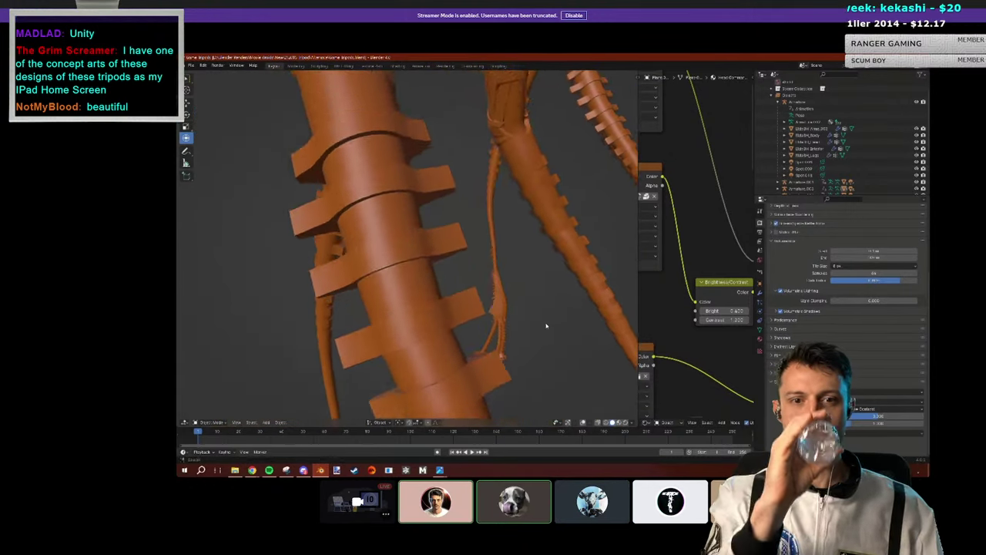
{"action": "left_click", "coordinate": [621, 422]}
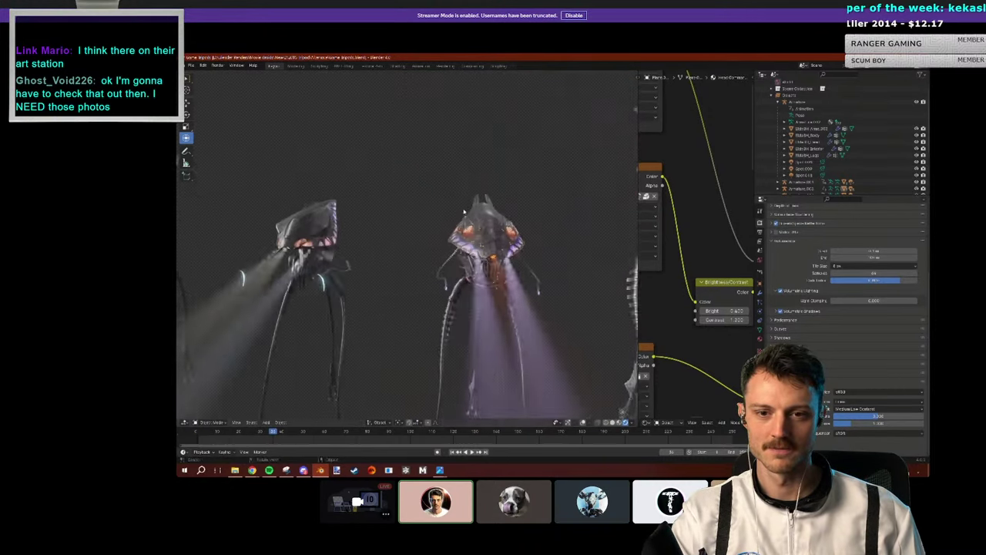
Step: Show the viewport gizmos and examine the lineup of tripods from the front, up close and from afar
{"action": "left_click", "coordinate": [568, 422]}
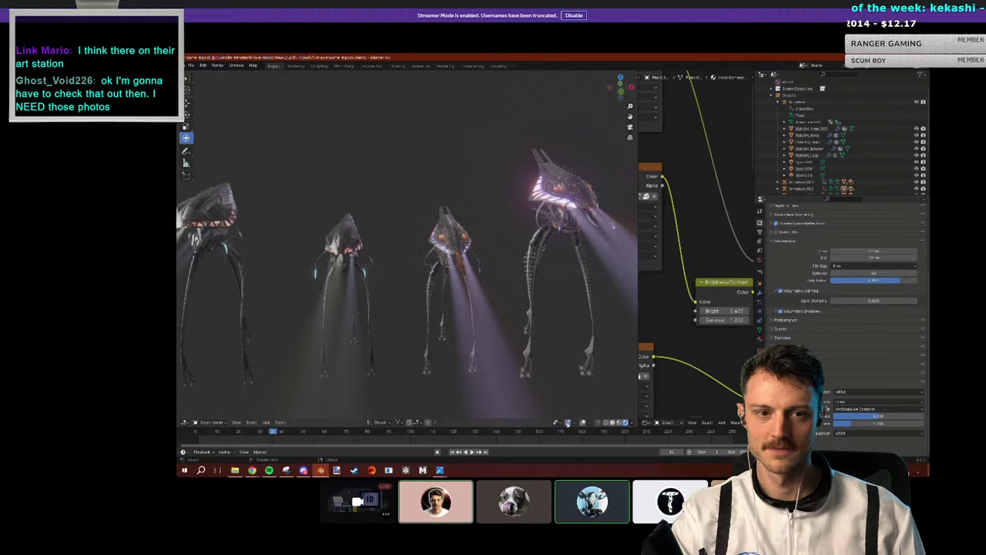
{"action": "middle_click_drag", "start_coordinate": [510, 164], "coordinate": [506, 198]}
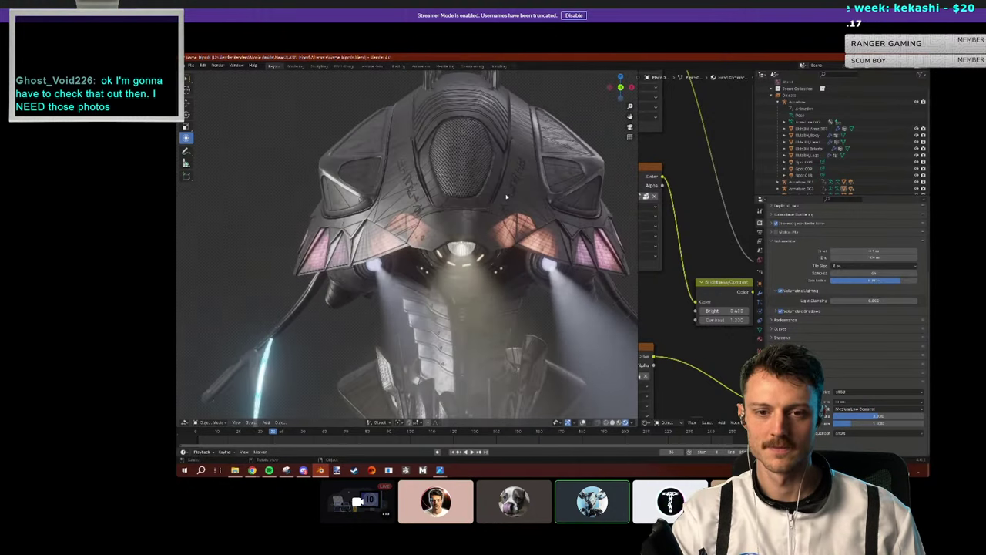
{"action": "scroll", "coordinate": [493, 177], "scroll_direction": "down", "scroll_amount": 3}
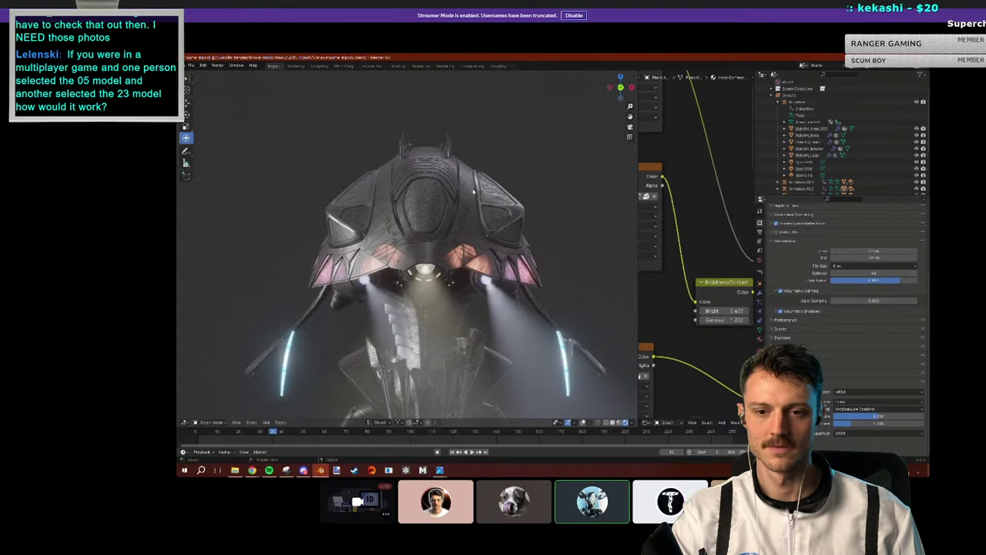
{"action": "scroll", "coordinate": [473, 192], "scroll_direction": "down", "scroll_amount": 5}
{"action": "scroll", "coordinate": [387, 169], "scroll_direction": "up", "scroll_amount": 3}
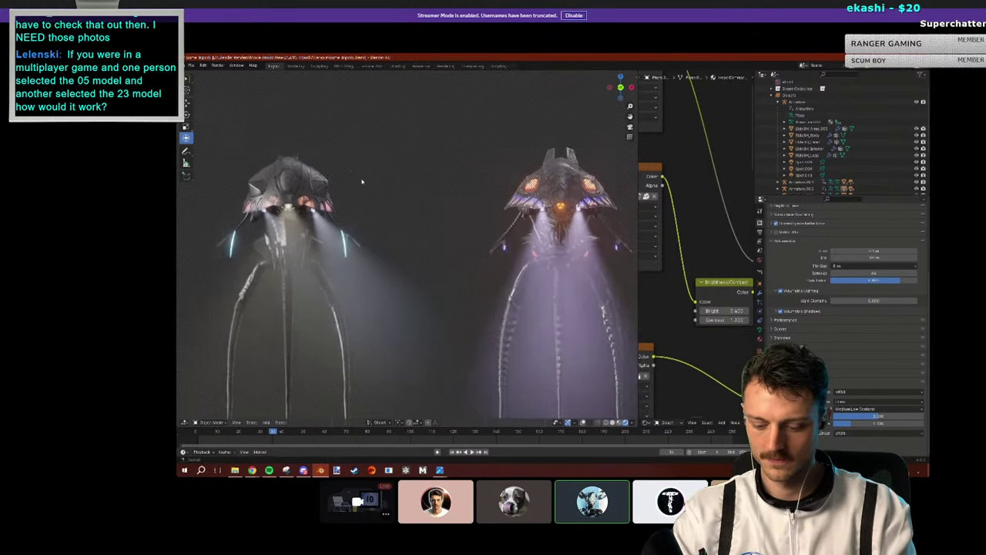
{"action": "scroll", "coordinate": [391, 164], "scroll_direction": "down", "scroll_amount": 2}
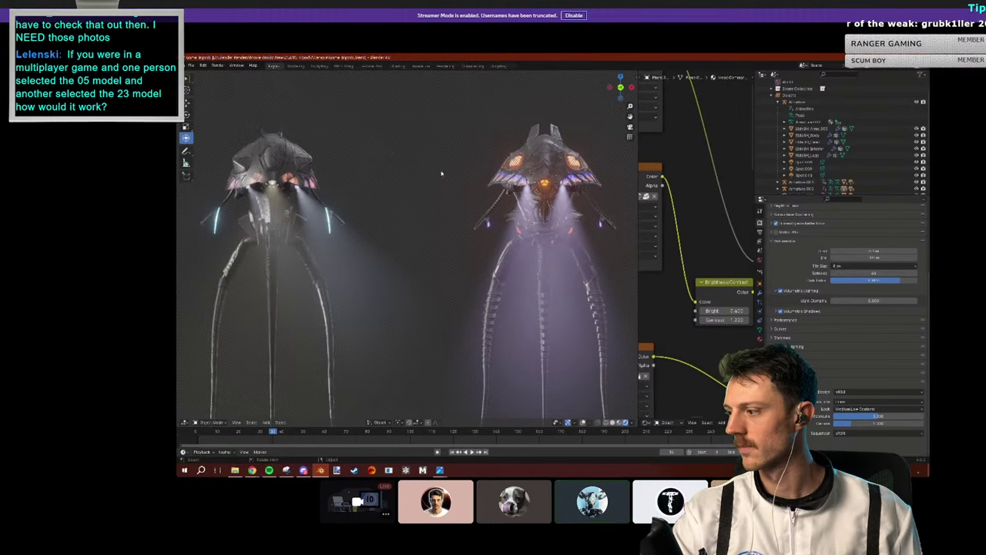
Step: Examine the tripods' heads, sides and rear from several angles and play the animation
{"action": "middle_click_drag", "start_coordinate": [441, 173], "coordinate": [445, 216]}
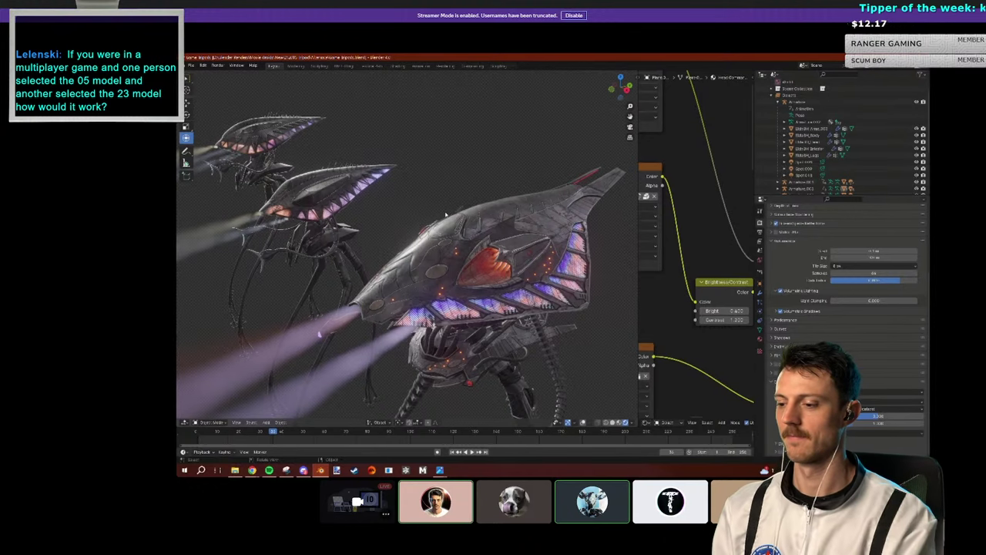
{"action": "middle_click_drag", "start_coordinate": [446, 213], "coordinate": [514, 193]}
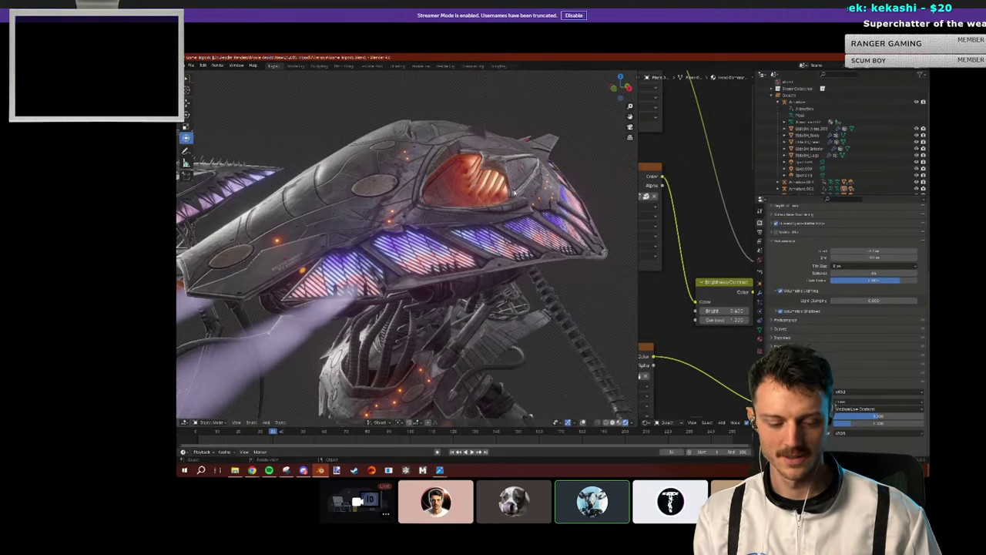
{"action": "middle_click_drag", "start_coordinate": [500, 273], "coordinate": [302, 290]}
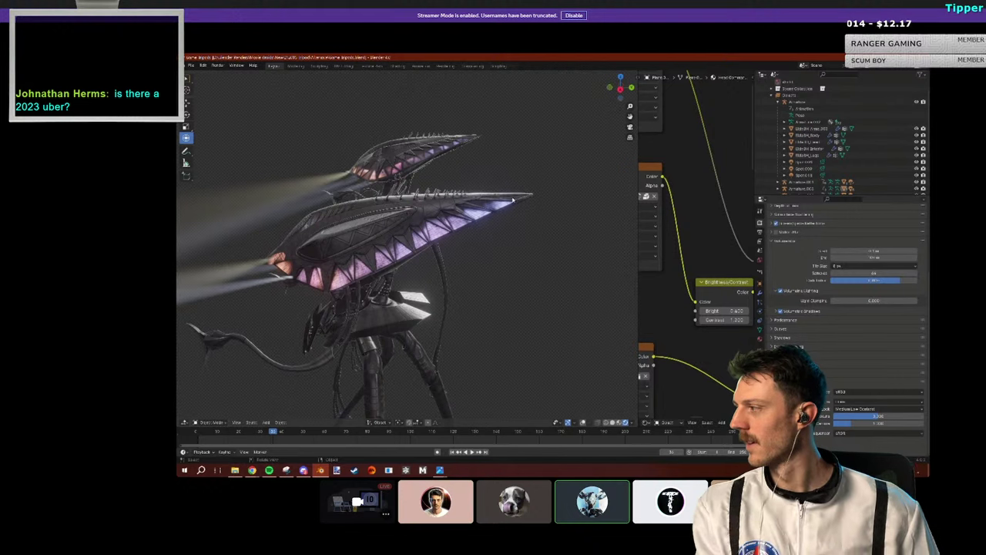
{"action": "middle_click_drag", "start_coordinate": [394, 274], "coordinate": [341, 258]}
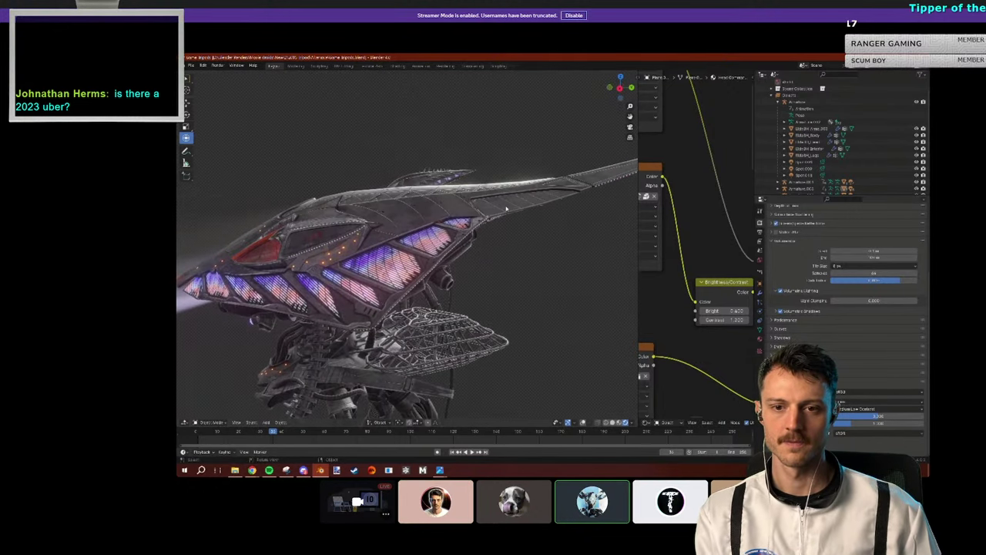
{"action": "middle_click_drag", "start_coordinate": [506, 208], "coordinate": [382, 197]}
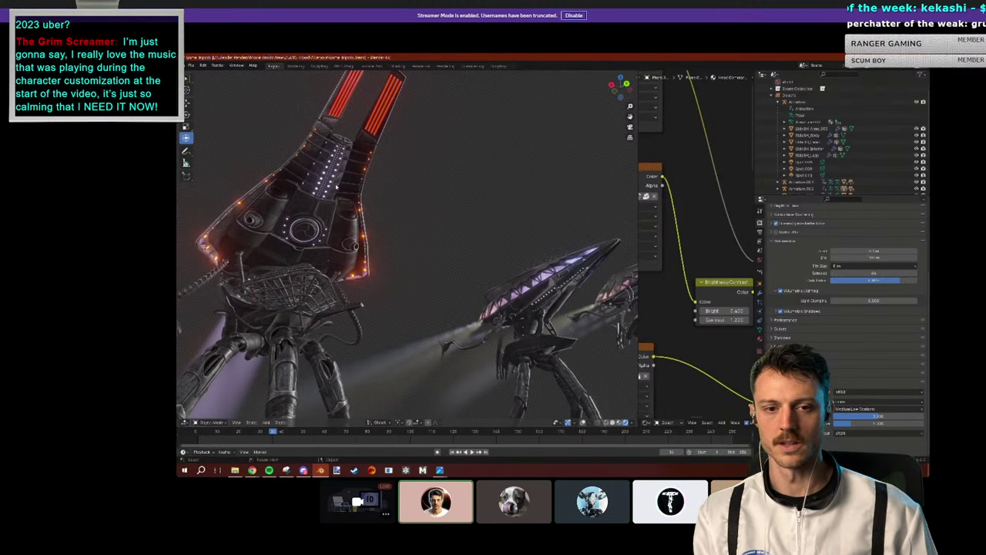
{"action": "middle_click_drag", "start_coordinate": [336, 186], "coordinate": [456, 182]}
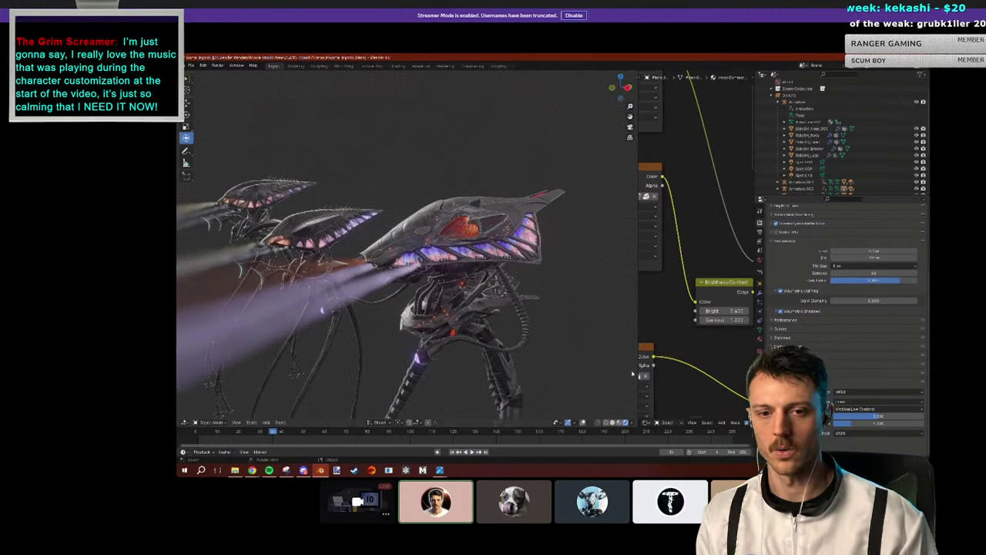
{"action": "key", "text": "space"}
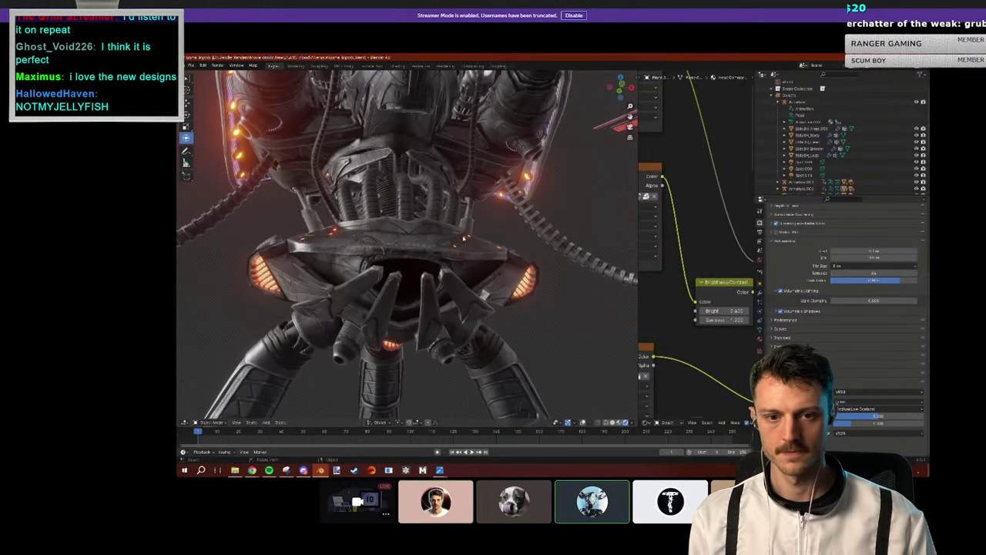
Step: Switch to the image viewer and browse through the finished War of the Worlds tripod renders
{"action": "mouse_move", "coordinate": [440, 470]}
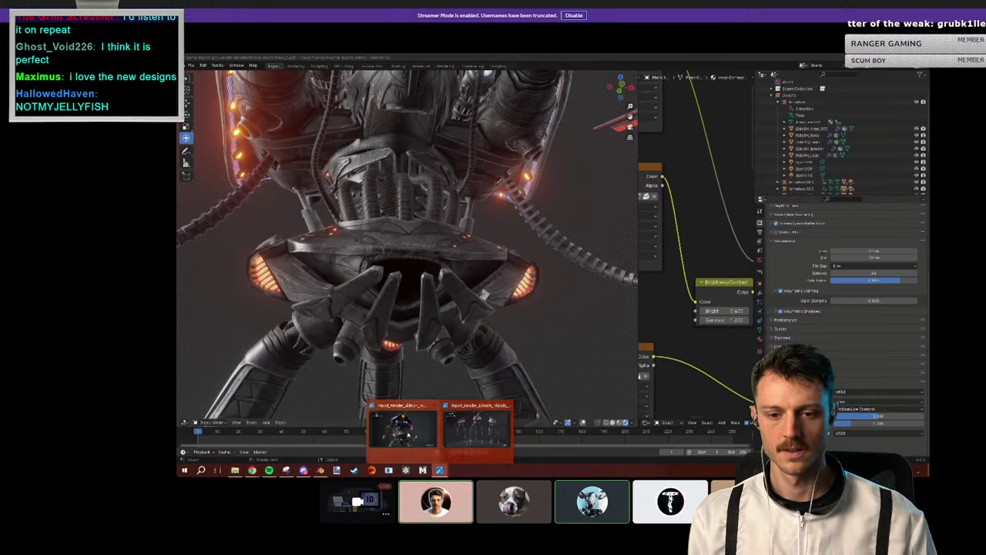
{"action": "left_click", "coordinate": [479, 439]}
{"action": "key", "text": "Right"}
{"action": "key", "text": "Right"}
{"action": "key", "text": "Right"}
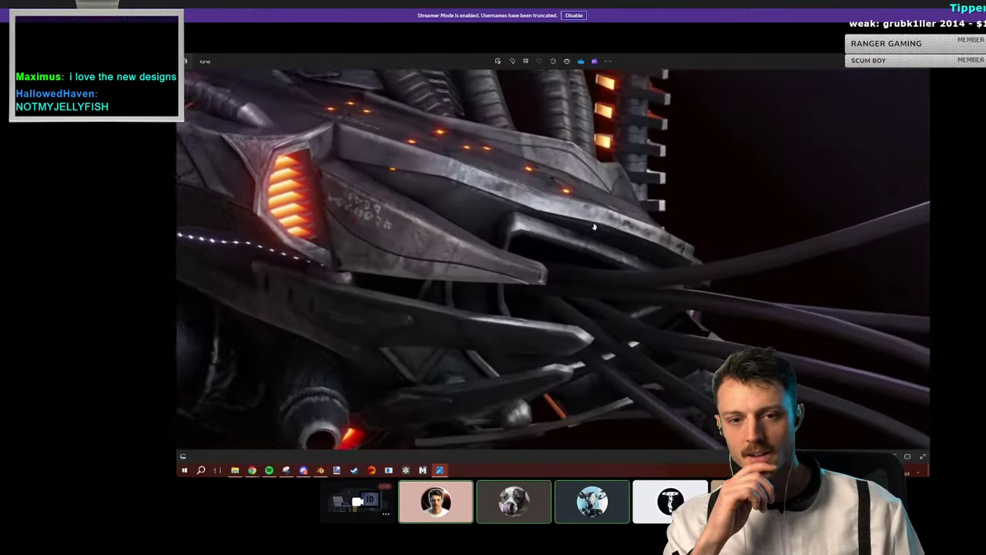
{"action": "key", "text": "Right"}
{"action": "key", "text": "Right"}
{"action": "key", "text": "Right"}
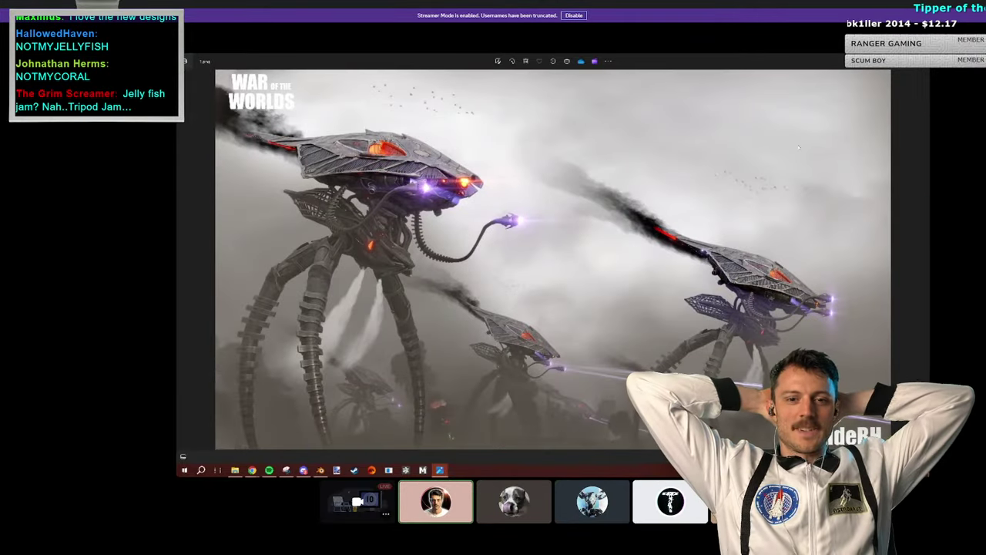
{"action": "key", "text": "Right"}
{"action": "key", "text": "Right"}
{"action": "key", "text": "Right"}
{"action": "key", "text": "Right"}
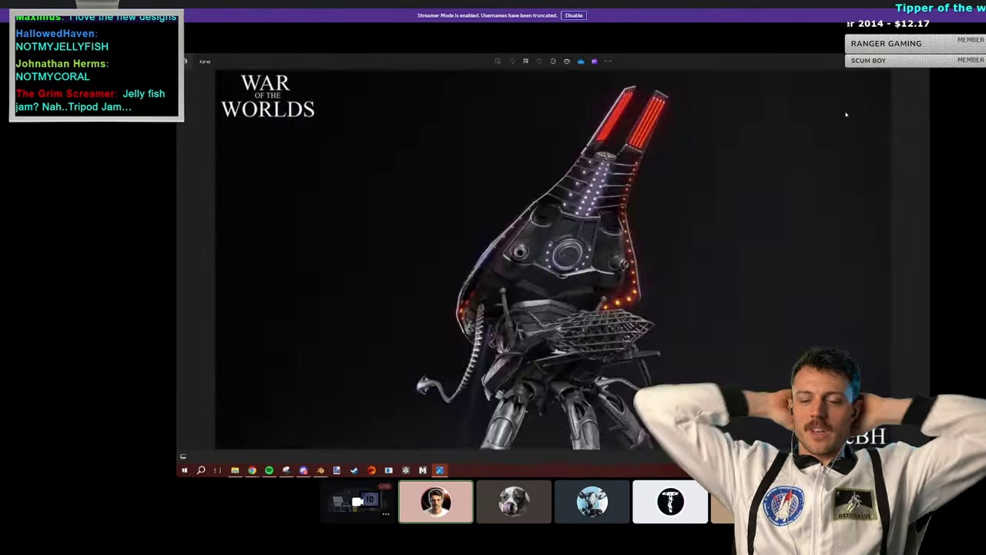
Step: Switch to File Explorer, go up to the Renders folder and inspect the purple tripod scene render up close around the lower body
{"action": "key", "text": "alt+Tab"}
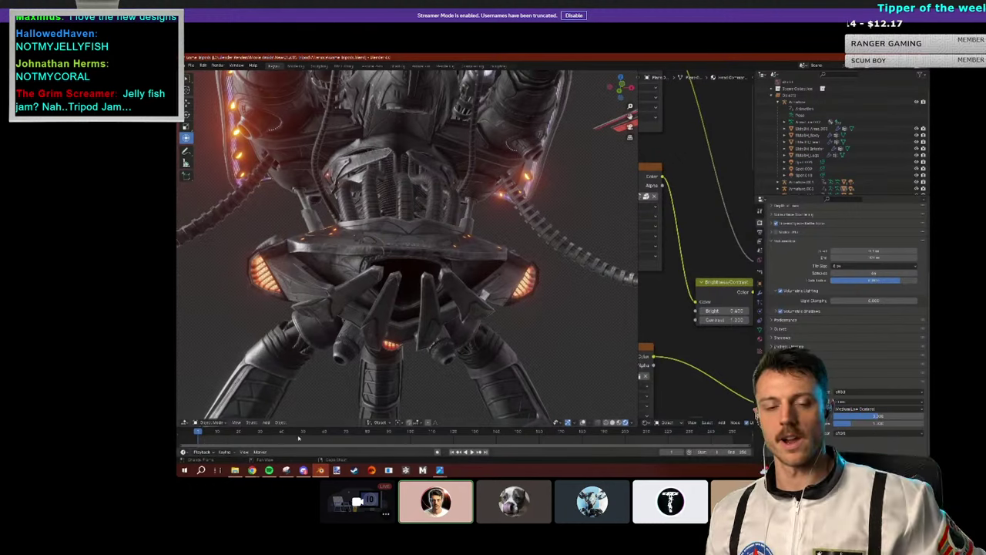
{"action": "key", "text": "alt+Tab"}
{"action": "key", "text": "F5"}
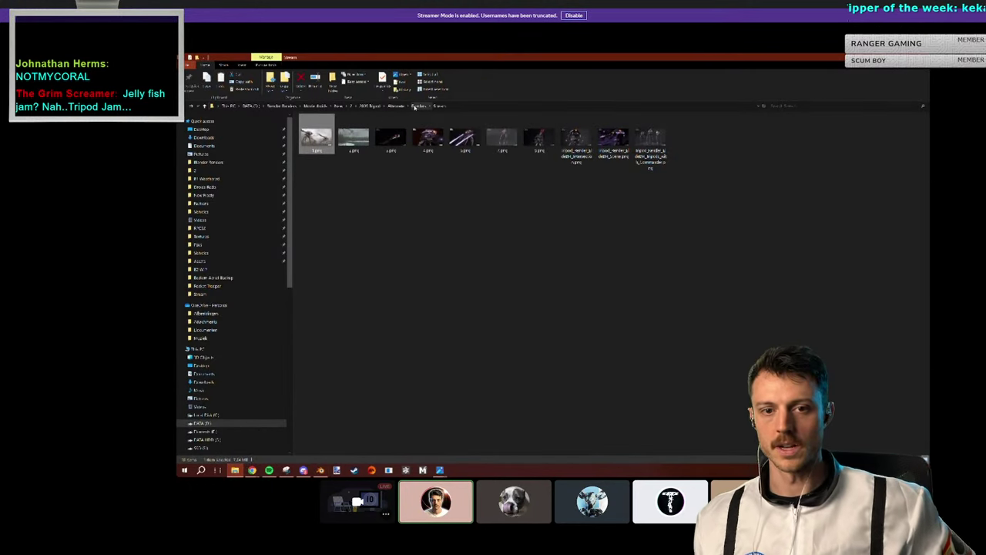
{"action": "left_click", "coordinate": [416, 107]}
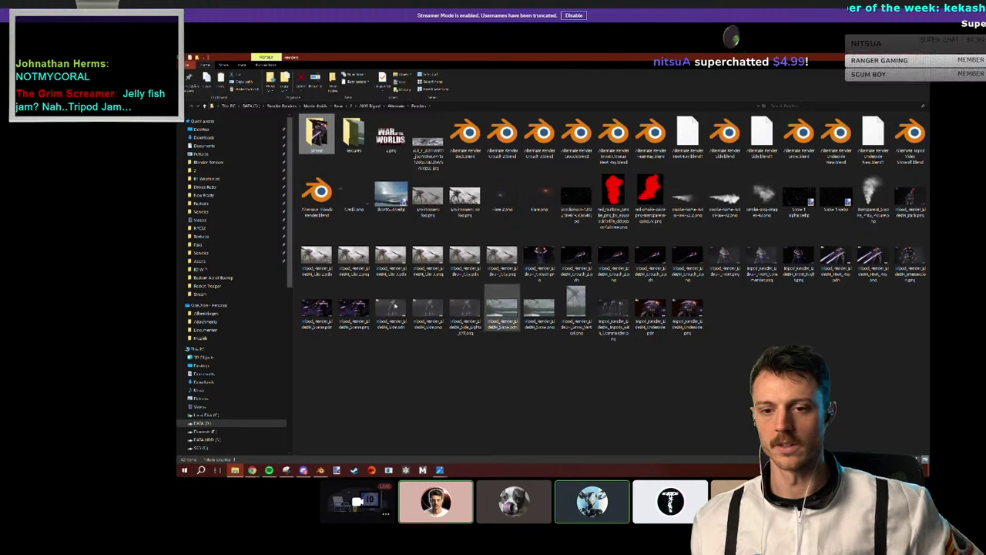
{"action": "double_click", "coordinate": [354, 308]}
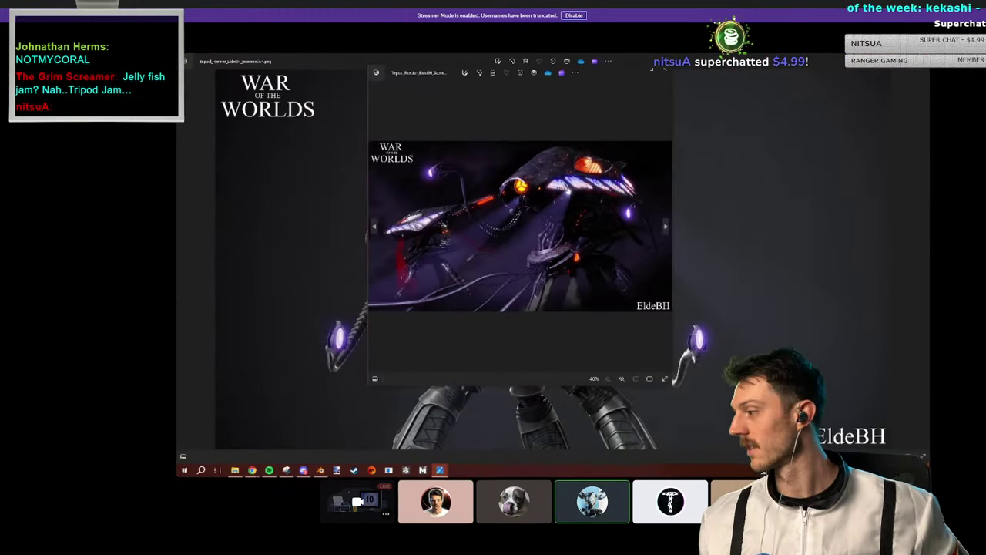
{"action": "scroll", "coordinate": [601, 228], "scroll_direction": "up", "scroll_amount": 5}
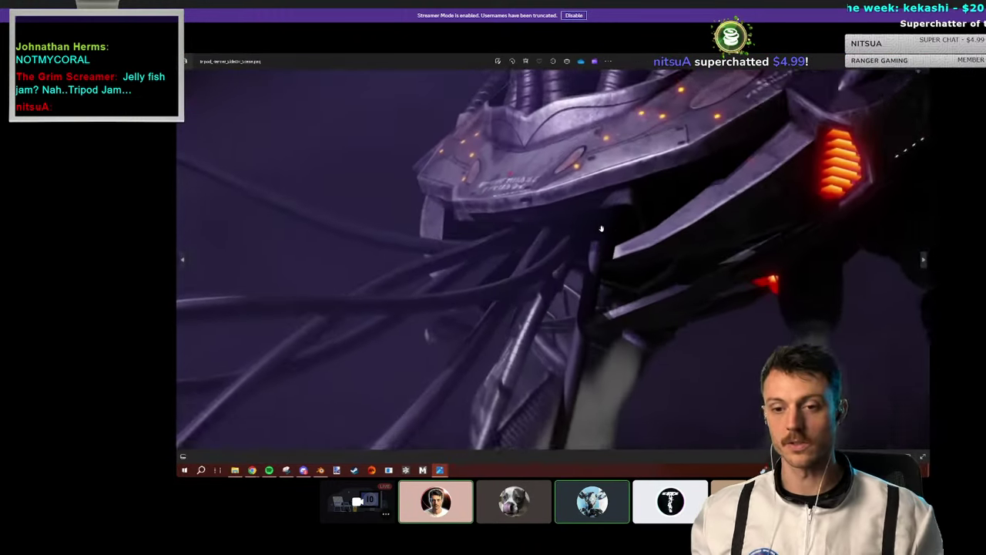
{"action": "left_click_drag", "start_coordinate": [601, 228], "coordinate": [605, 208]}
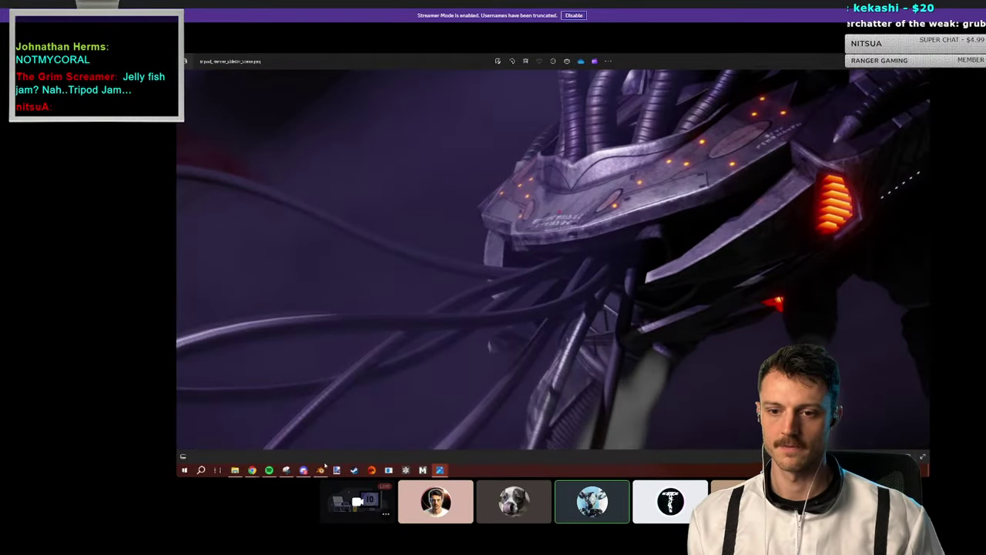
Step: Switch back to Blender and examine the tripod's underside and body in rendered and solid shading
{"action": "left_click", "coordinate": [439, 470]}
{"action": "middle_click_drag", "start_coordinate": [408, 232], "coordinate": [414, 218]}
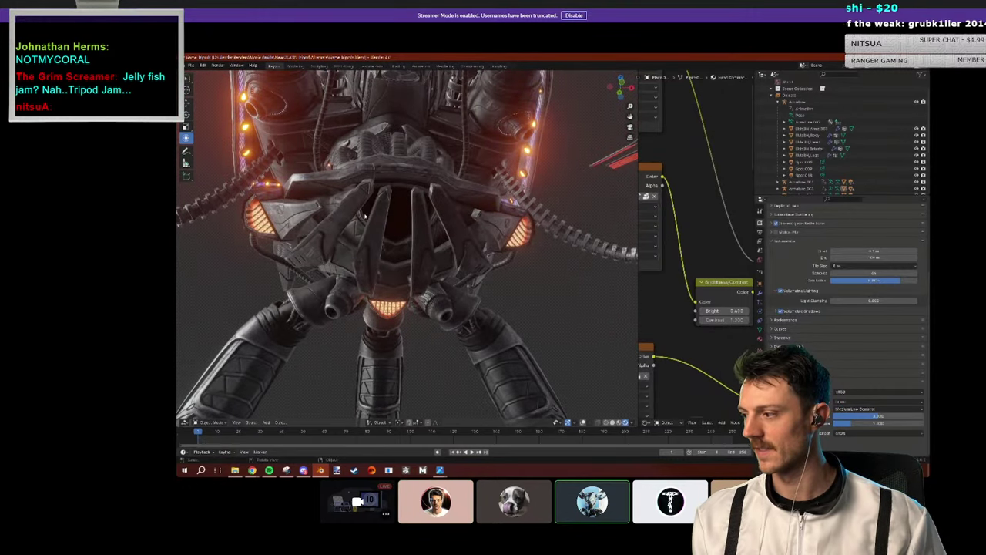
{"action": "middle_click_drag", "start_coordinate": [427, 162], "coordinate": [453, 158]}
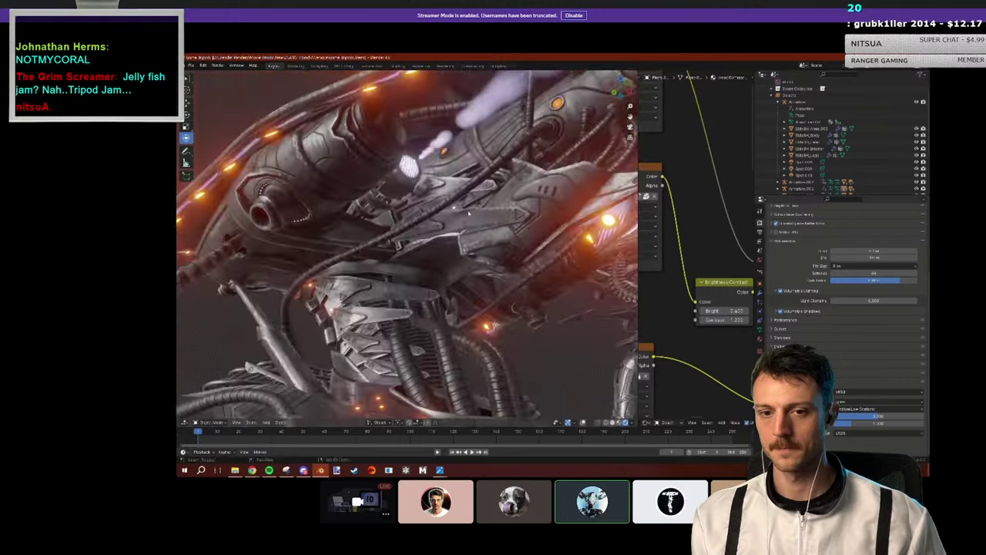
{"action": "middle_click_drag", "start_coordinate": [426, 229], "coordinate": [451, 237]}
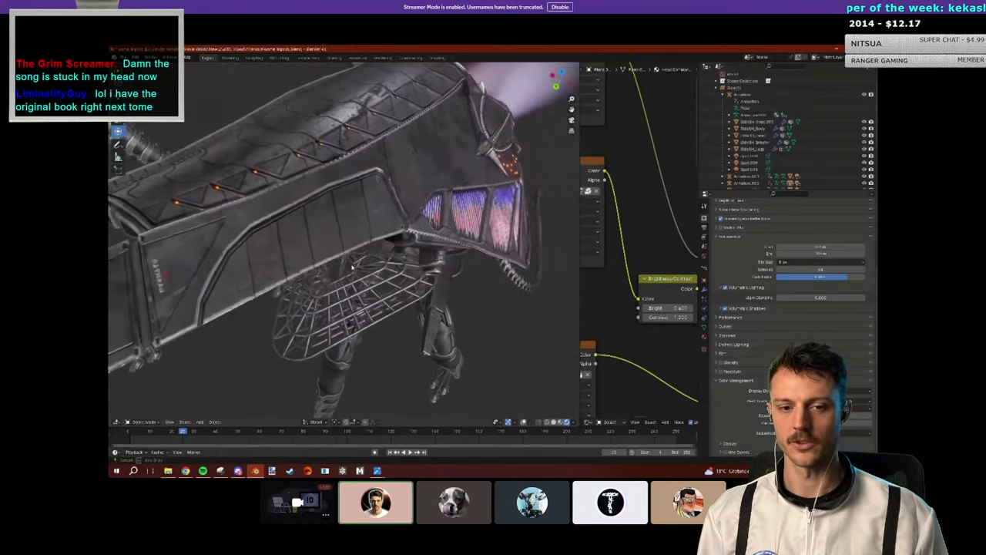
{"action": "key", "text": "z"}
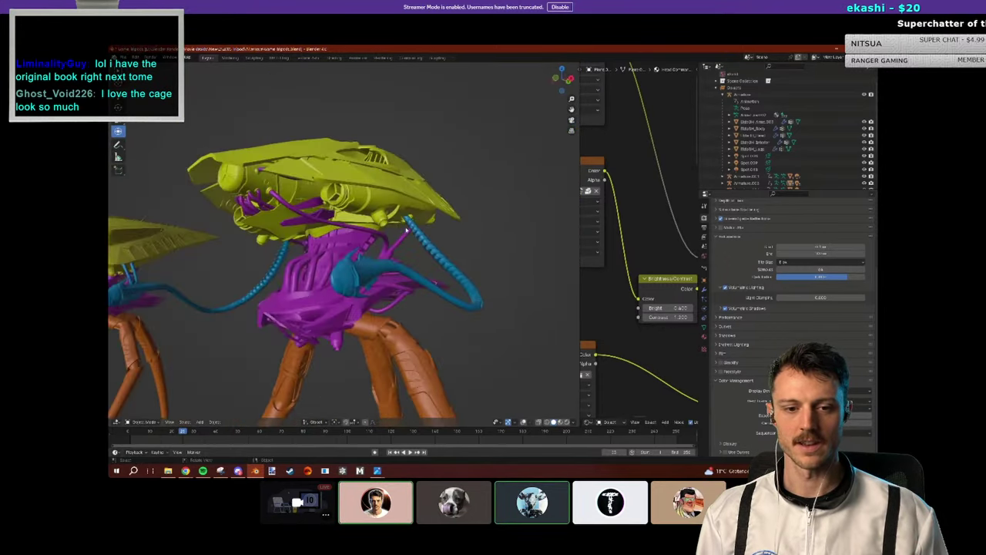
{"action": "left_click", "coordinate": [568, 422]}
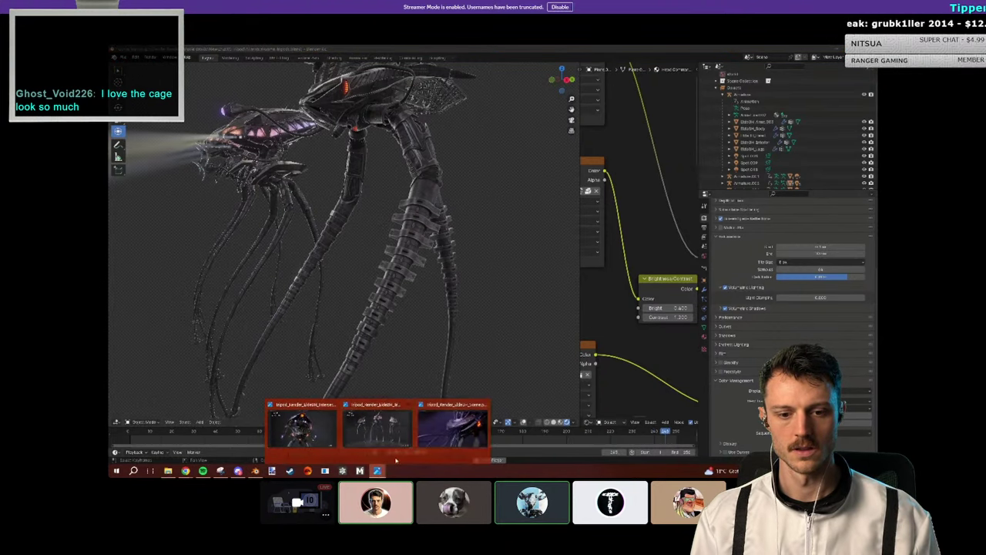
Step: Switch to File Explorer, browse up through the project folders and open the tripod concept sketch in the image viewer
{"action": "left_click", "coordinate": [168, 470]}
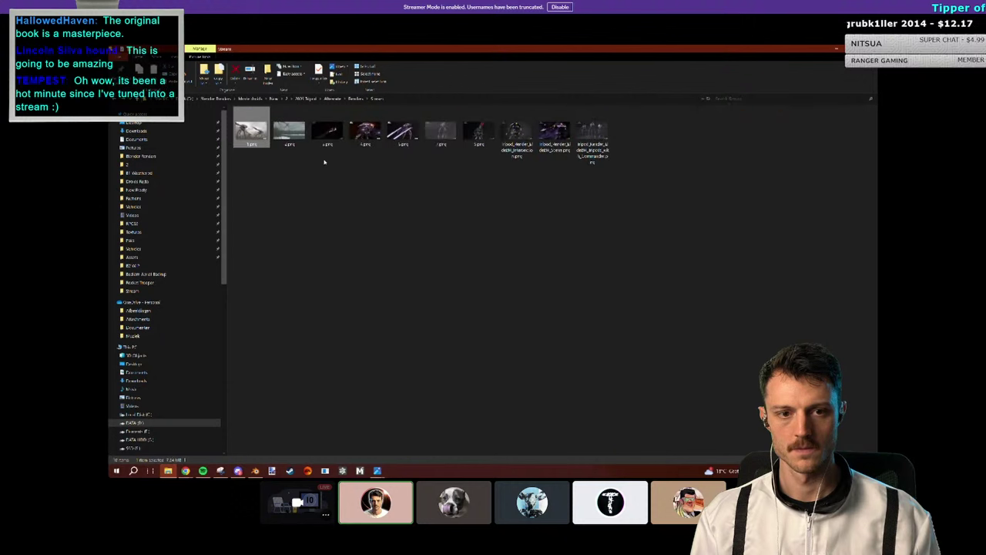
{"action": "left_click", "coordinate": [308, 101]}
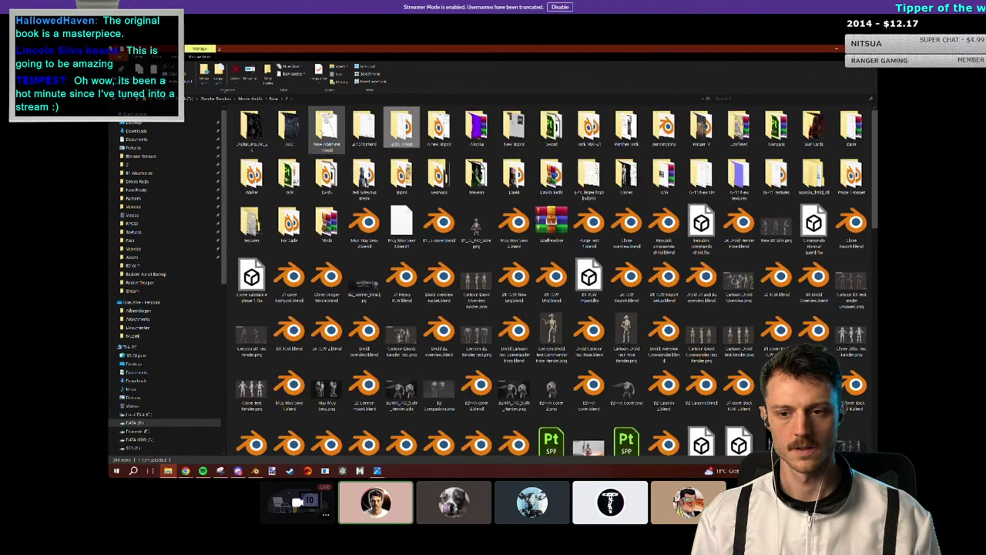
{"action": "double_click", "coordinate": [293, 132]}
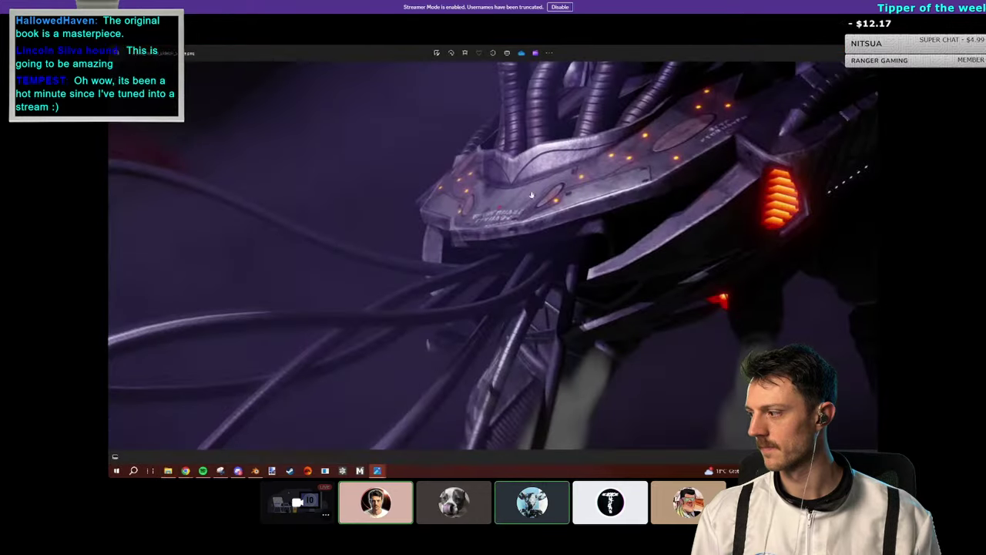
{"action": "mouse_move", "coordinate": [376, 469]}
{"action": "left_click", "coordinate": [489, 424]}
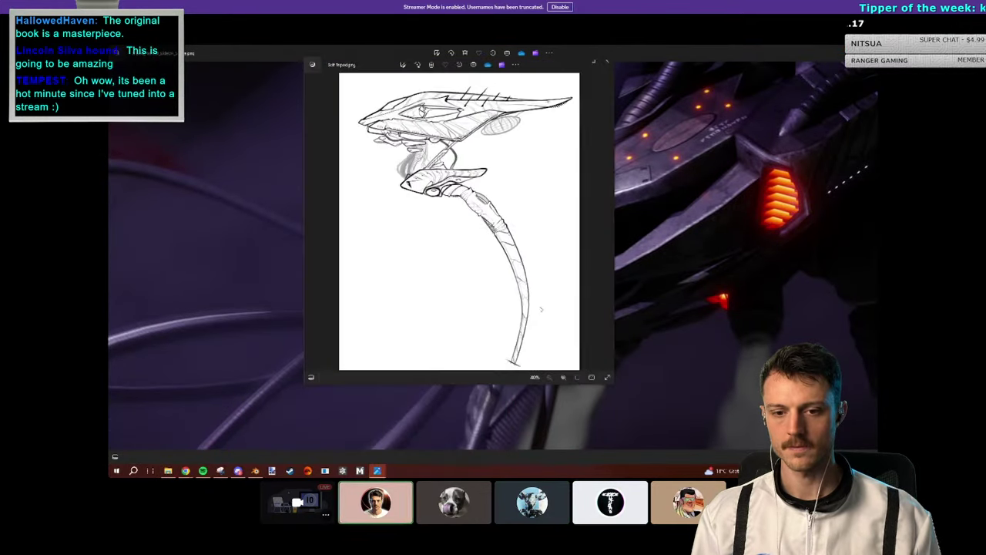
Step: Examine the leg joint and segments of the tripod sketch up close and return to Blender
{"action": "scroll", "coordinate": [493, 295], "scroll_direction": "up", "scroll_amount": 4}
{"action": "scroll", "coordinate": [493, 295], "scroll_direction": "up", "scroll_amount": 3}
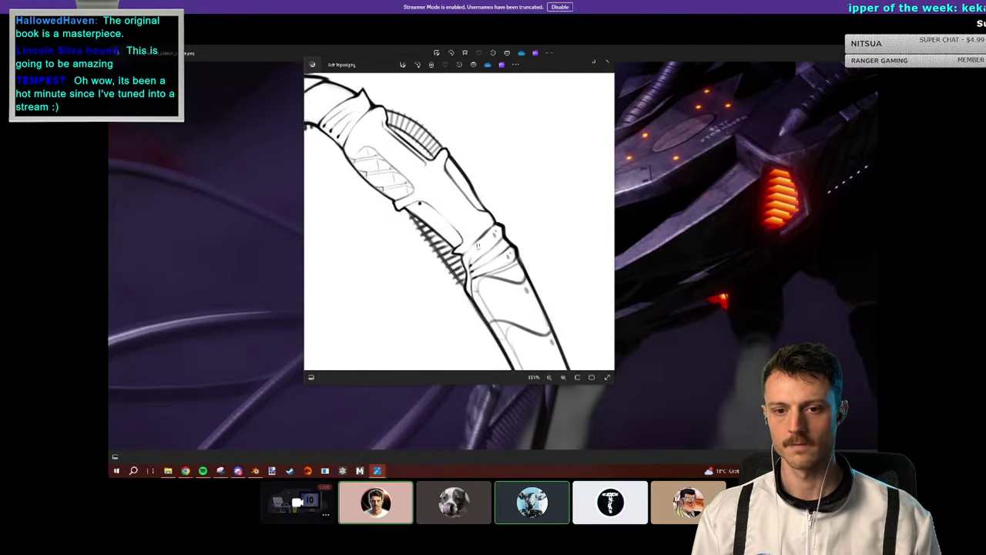
{"action": "scroll", "coordinate": [481, 237], "scroll_direction": "down", "scroll_amount": 7}
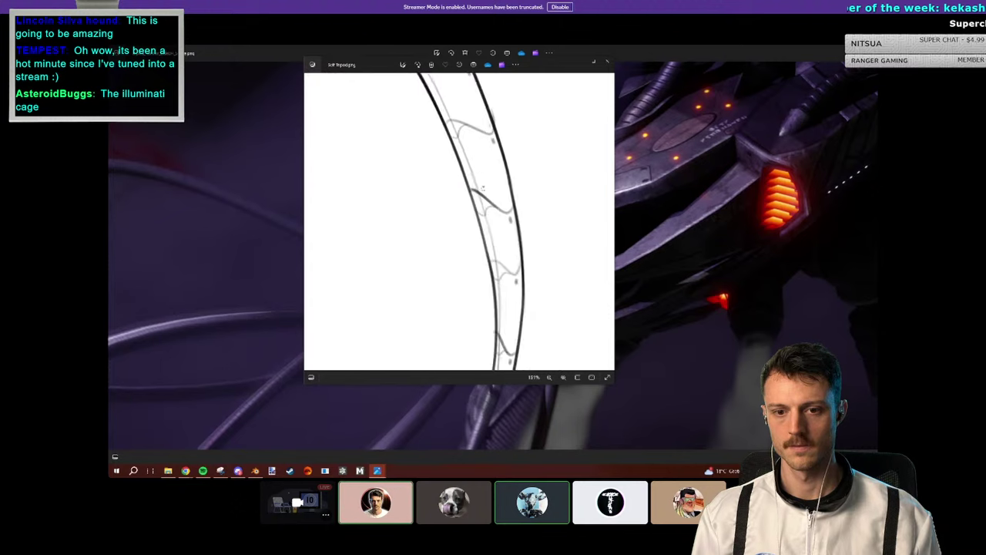
{"action": "mouse_move", "coordinate": [472, 94]}
{"action": "left_mouse_down"}
{"action": "mouse_move", "coordinate": [500, 155]}
{"action": "mouse_move", "coordinate": [479, 186]}
{"action": "left_mouse_up"}
{"action": "scroll", "coordinate": [500, 155], "scroll_direction": "up", "scroll_amount": 3}
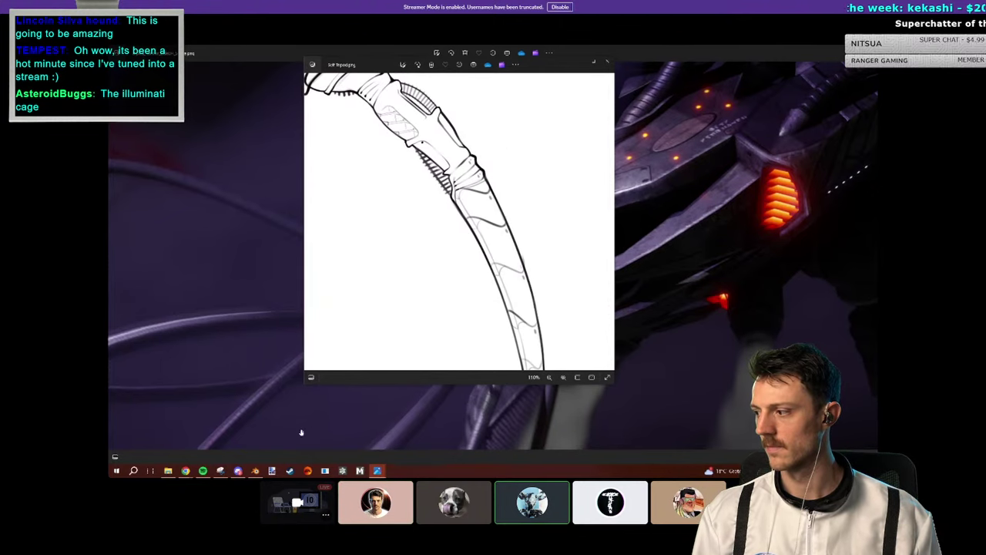
{"action": "left_click", "coordinate": [255, 471]}
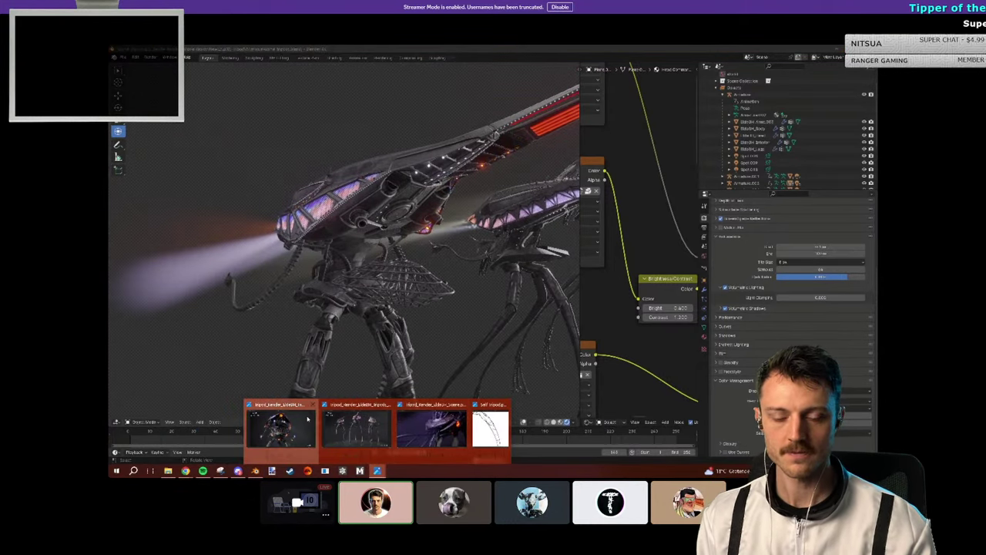
Step: Switch to the image viewer and browse through the War of the Worlds renders to the smoky battlefield scene
{"action": "left_click", "coordinate": [307, 418]}
{"action": "key", "text": "Right"}
{"action": "key", "text": "Right"}
{"action": "key", "text": "Right"}
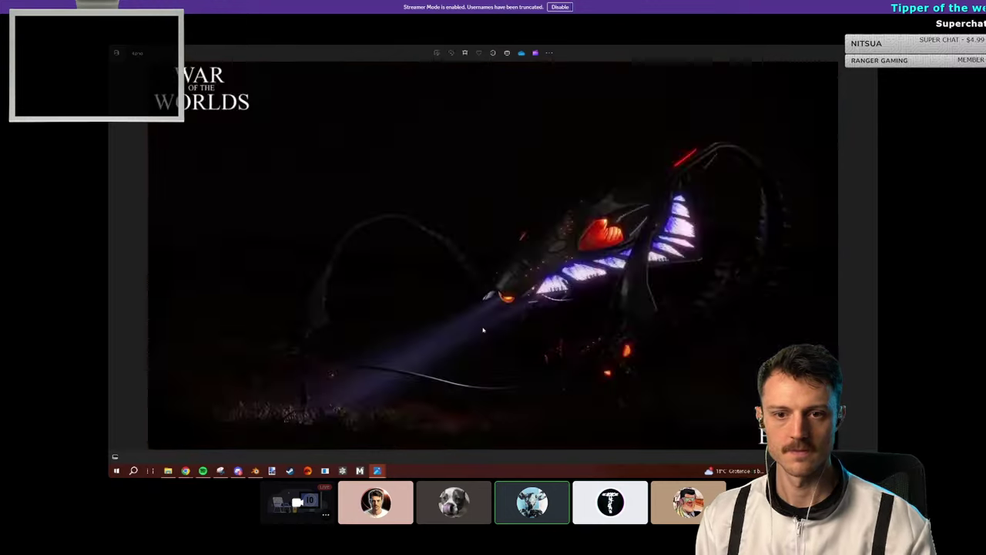
{"action": "key", "text": "Right"}
{"action": "key", "text": "Right"}
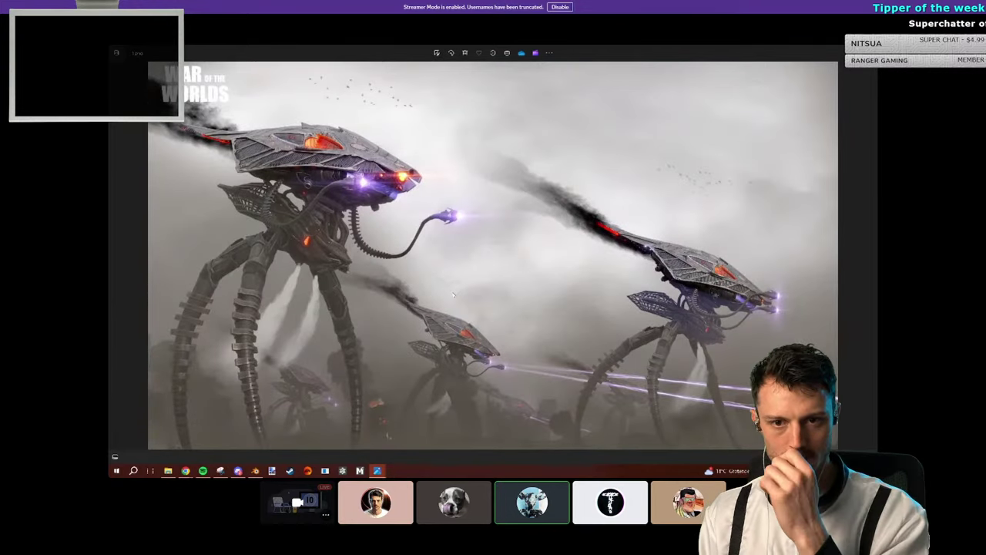
Step: Compare the smoky battlefield render with the snowy forest render, inspect the snow scene's tripod up close, and return to Blender
{"action": "key", "text": "Right"}
{"action": "key", "text": "Left"}
{"action": "key", "text": "Right"}
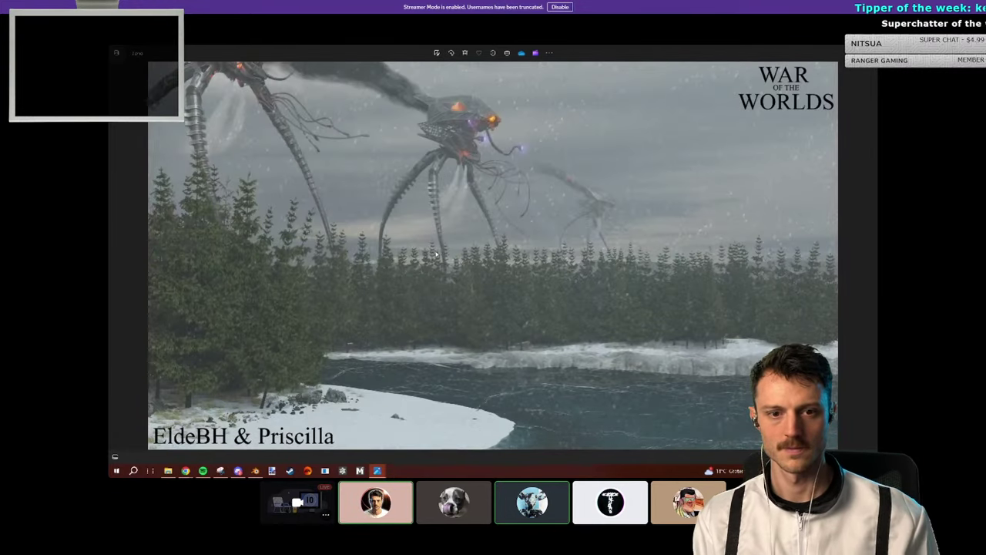
{"action": "key", "text": "Left"}
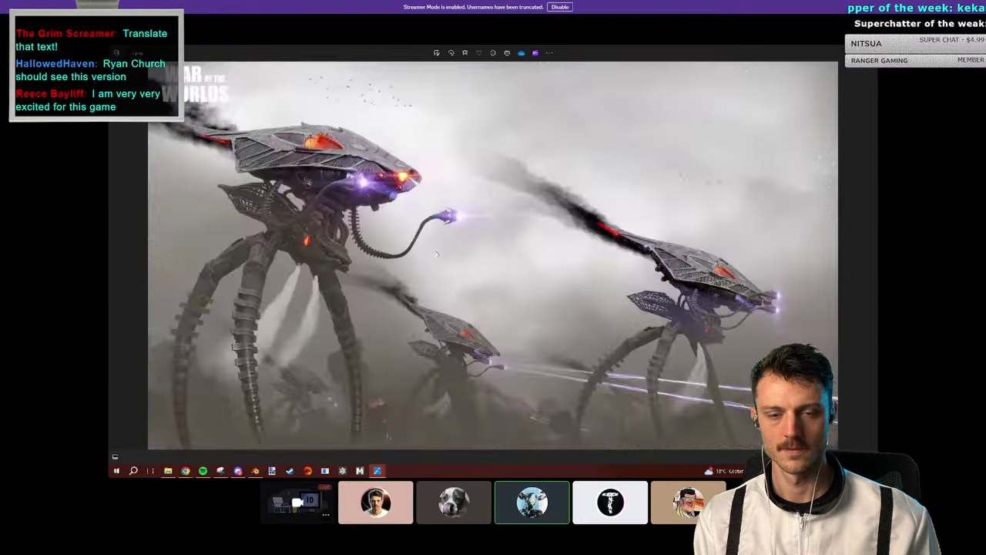
{"action": "key", "text": "Right"}
{"action": "key", "text": "Right"}
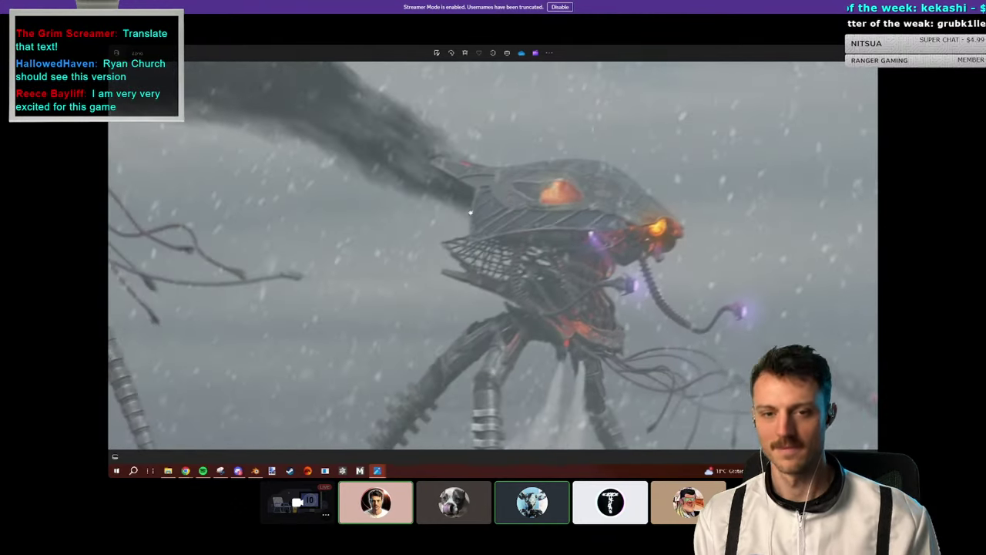
{"action": "key", "text": "Right"}
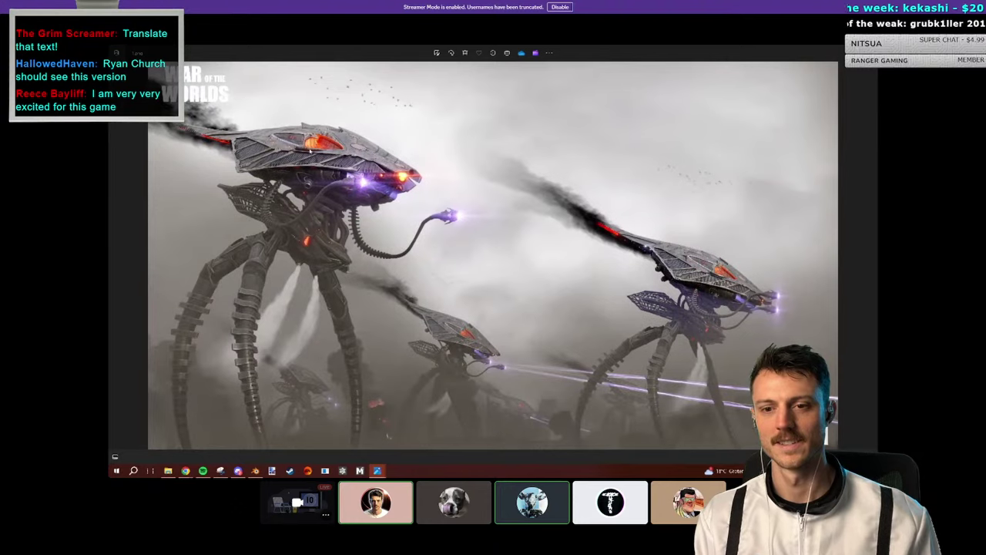
{"action": "key", "text": "alt+Tab"}
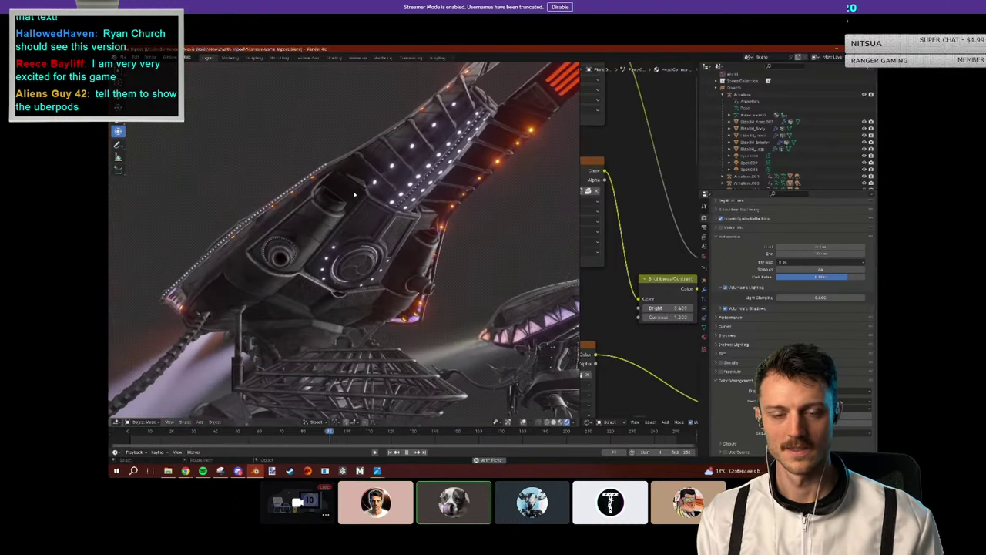
Step: Reopen the battlefield render, browse to the dark searchlight scene and the snowy tripod, and return to Blender
{"action": "mouse_move", "coordinate": [376, 469]}
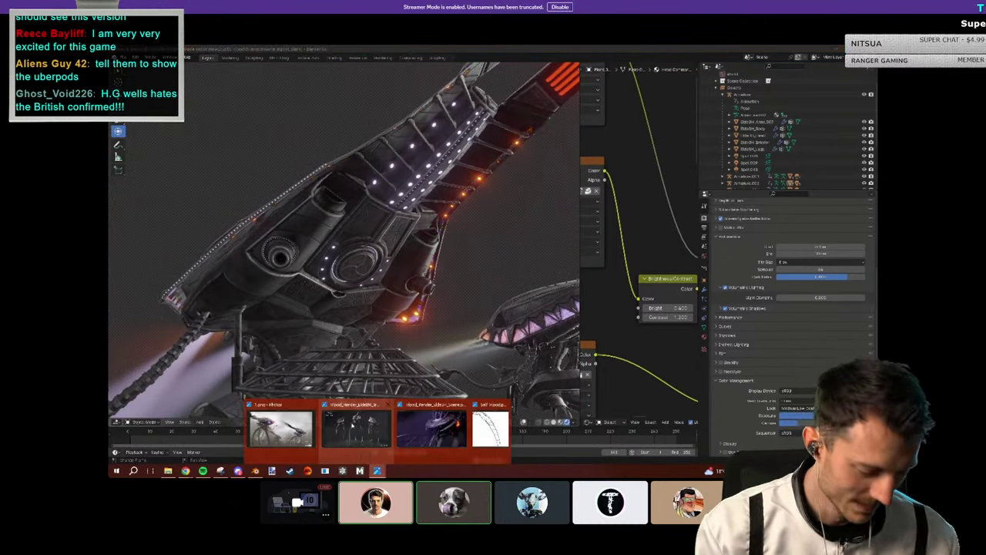
{"action": "left_click", "coordinate": [279, 428]}
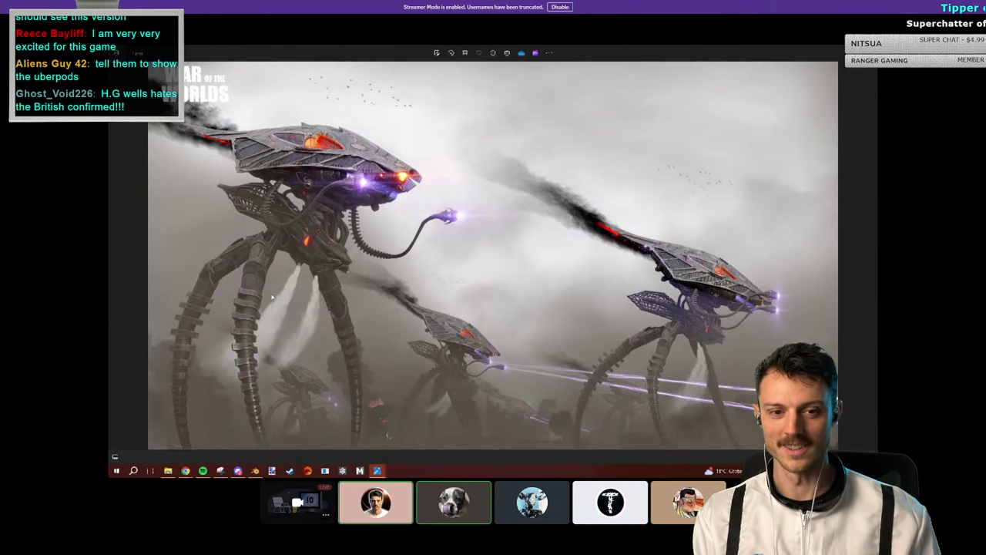
{"action": "key", "text": "Right"}
{"action": "key", "text": "Right"}
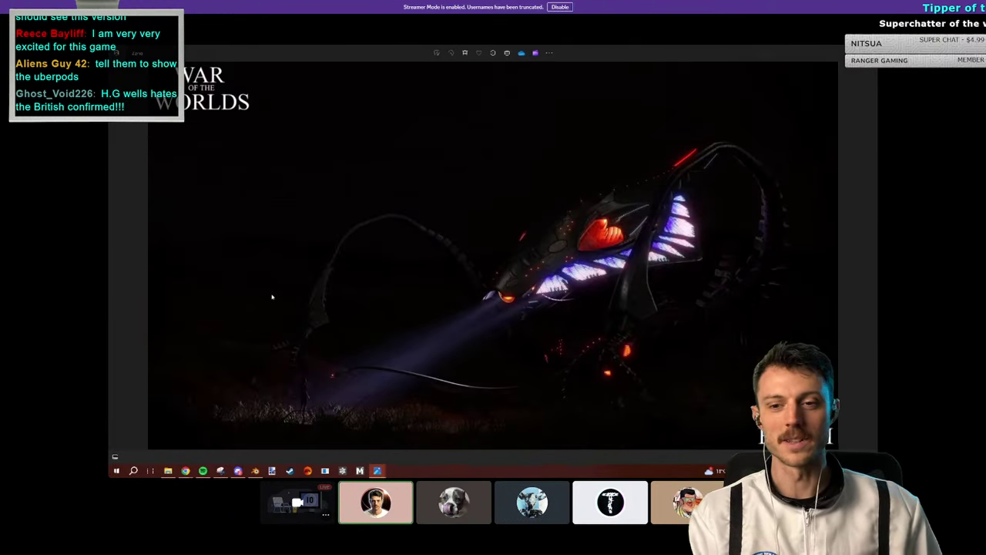
{"action": "key", "text": "Left"}
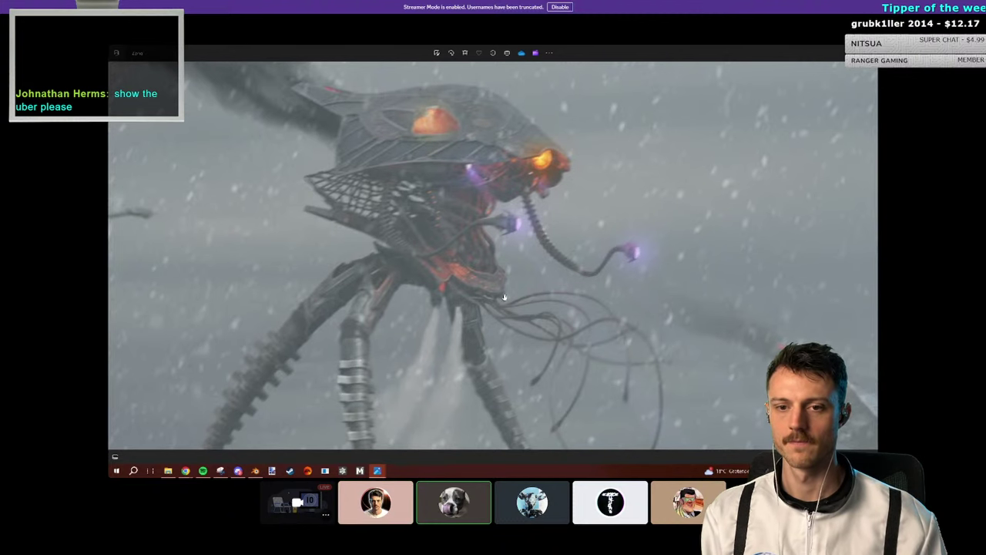
{"action": "left_click", "coordinate": [255, 470]}
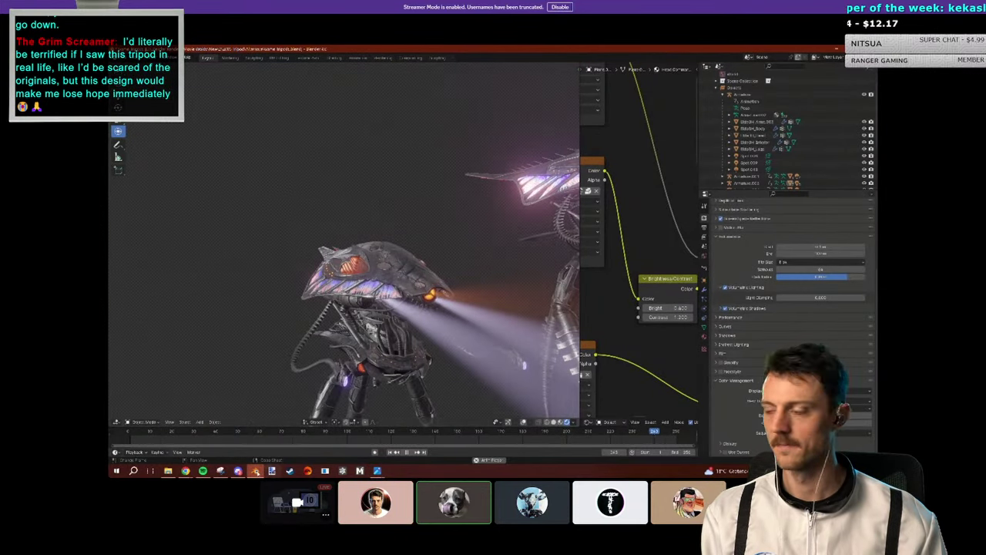
Step: View the battlefield, snowy forest and twin-beam tripod renders in the image viewer, switching back to Blender in between
{"action": "key", "text": "alt+Tab"}
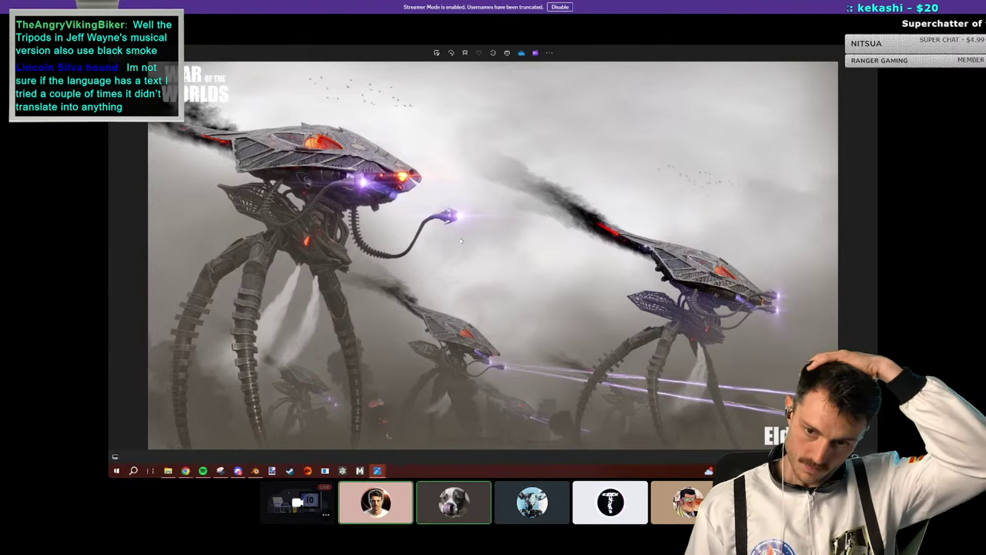
{"action": "key", "text": "Right"}
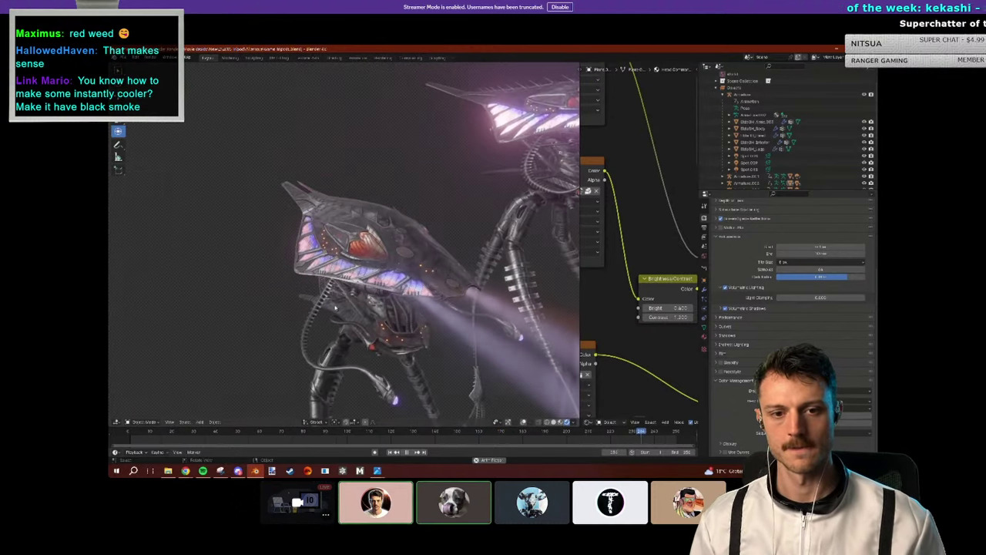
{"action": "mouse_move", "coordinate": [378, 466]}
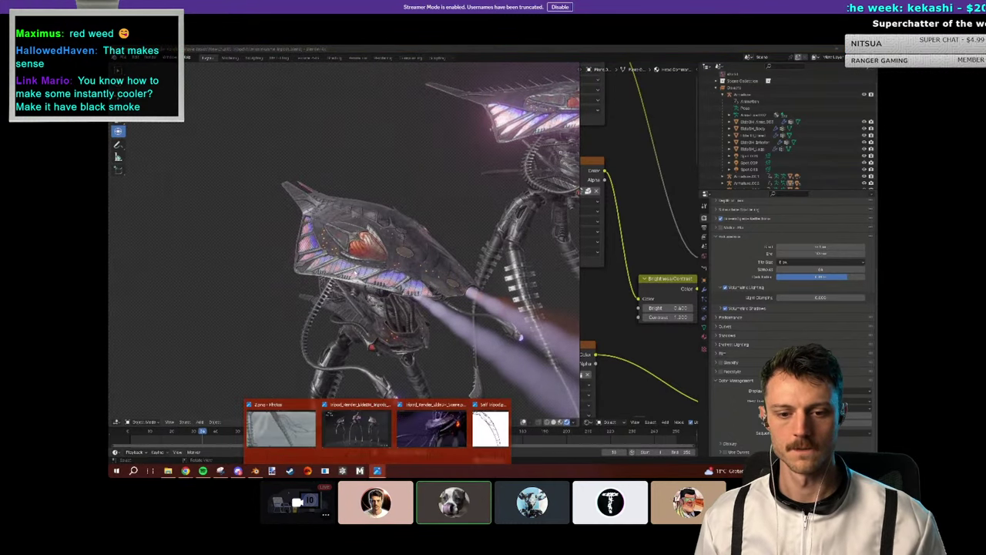
{"action": "left_click", "coordinate": [264, 448]}
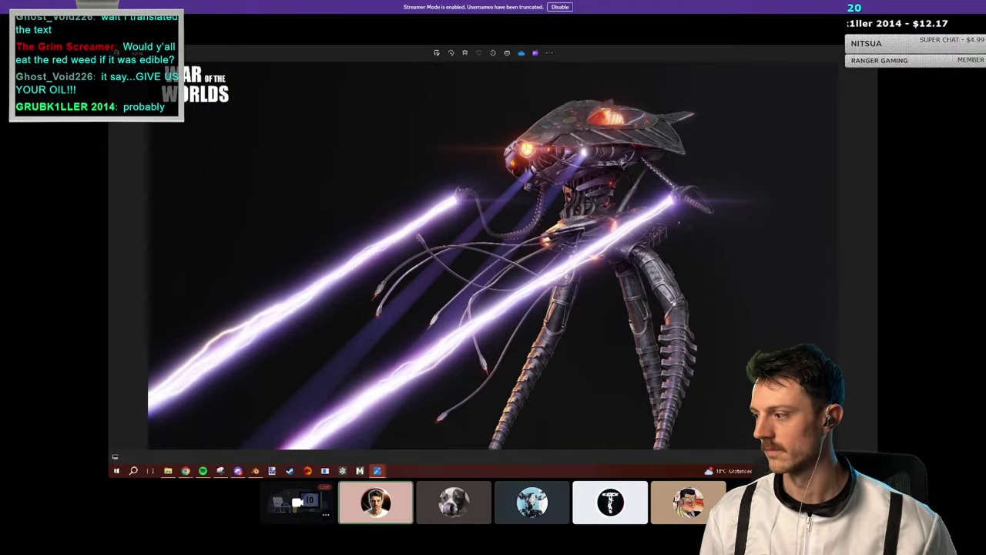
{"action": "left_click", "coordinate": [255, 470]}
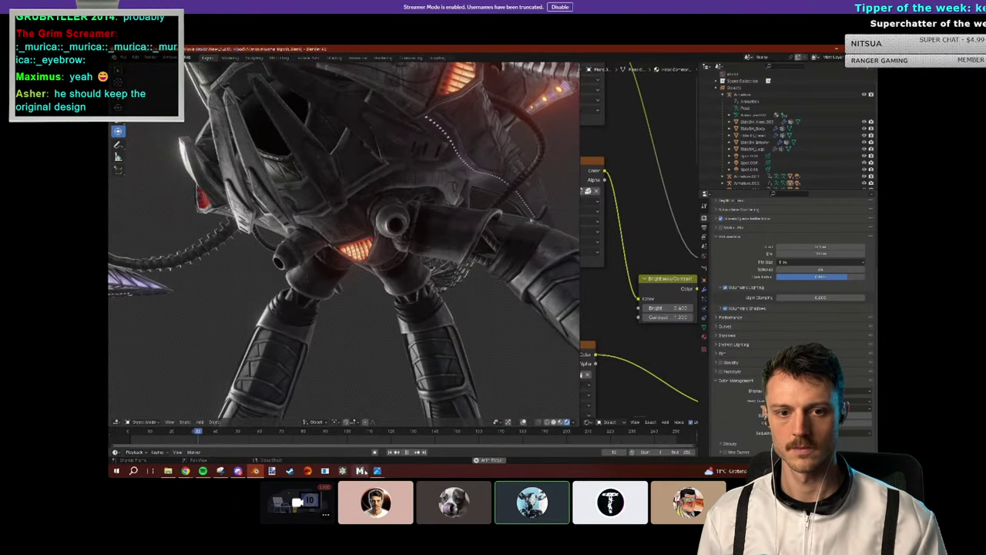
Step: Return to the image viewer, browse to the snowy forest render and inspect the tripod's body and legs up close
{"action": "left_click", "coordinate": [378, 435]}
{"action": "key", "text": "Right"}
{"action": "key", "text": "Right"}
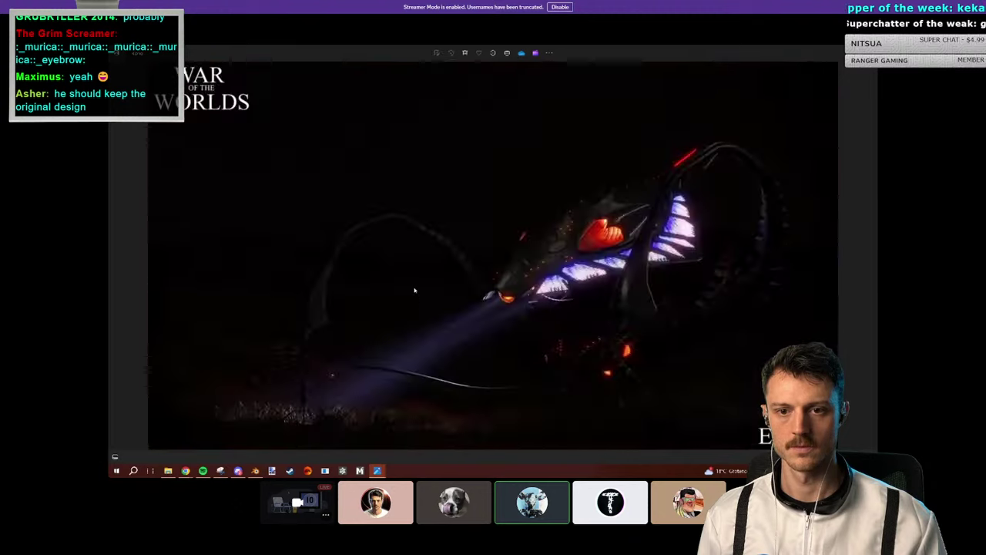
{"action": "scroll", "coordinate": [415, 290], "scroll_direction": "up", "scroll_amount": 8}
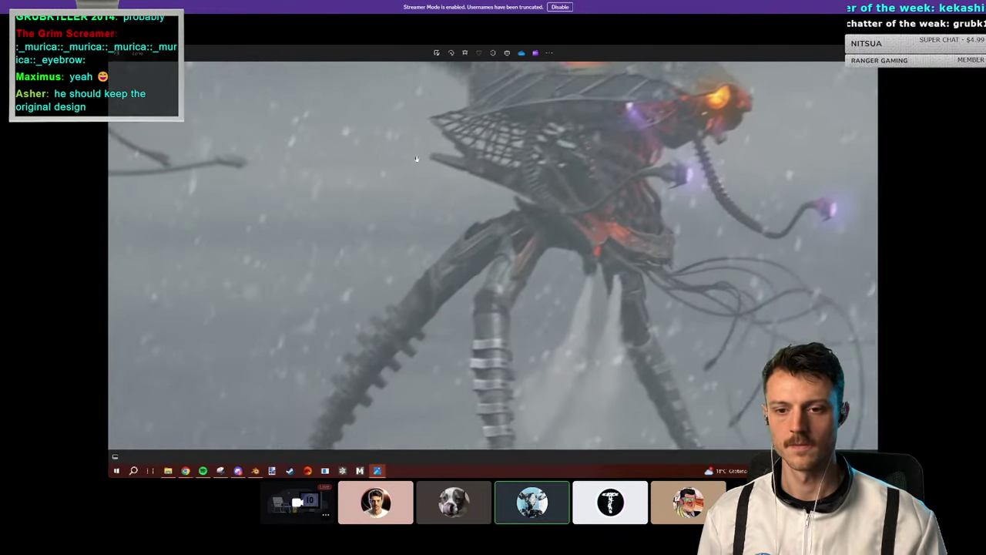
{"action": "scroll", "coordinate": [398, 186], "scroll_direction": "down", "scroll_amount": 8}
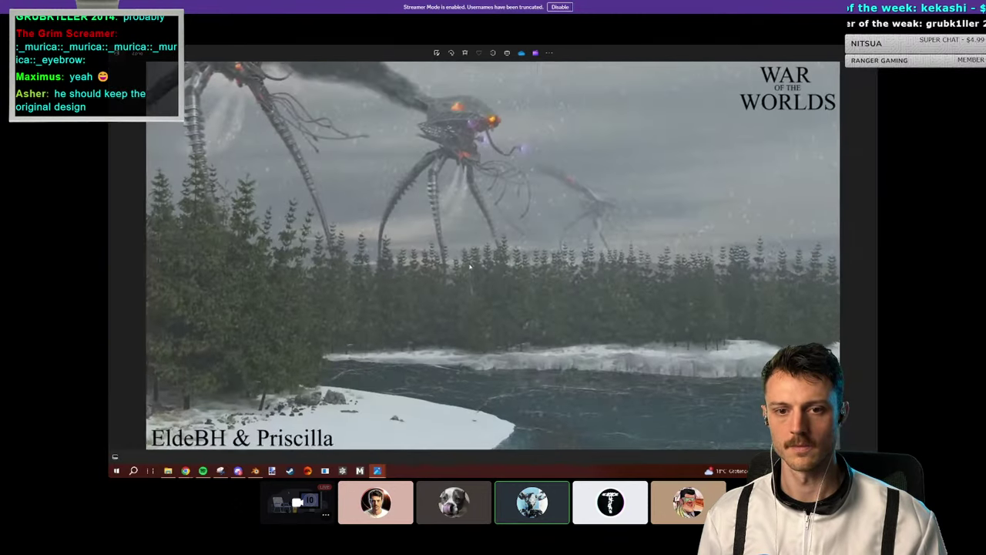
Step: Inspect the tripod's underside and rear body in Blender and switch to the render window showing the tripod scene
{"action": "key", "text": "alt+Tab"}
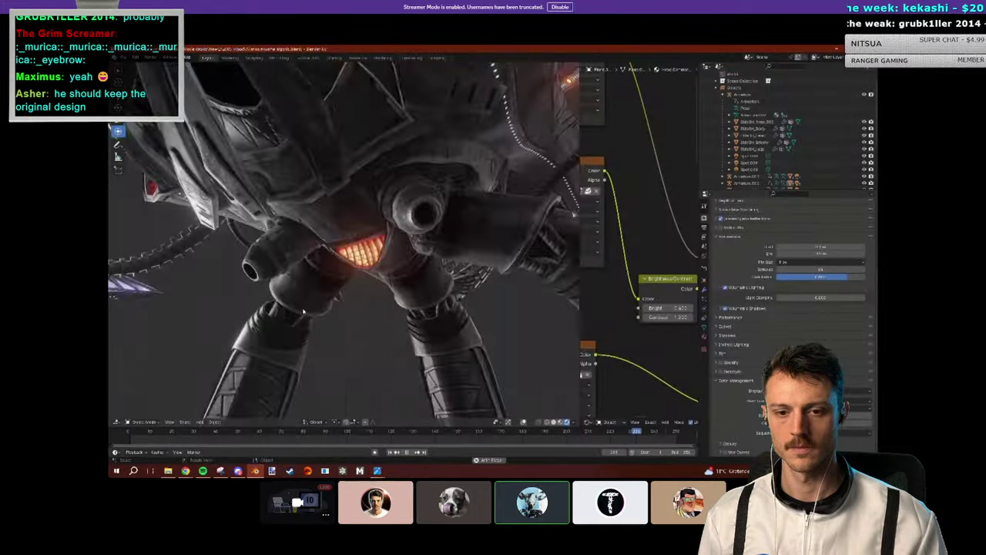
{"action": "middle_click_drag", "start_coordinate": [293, 231], "coordinate": [324, 219]}
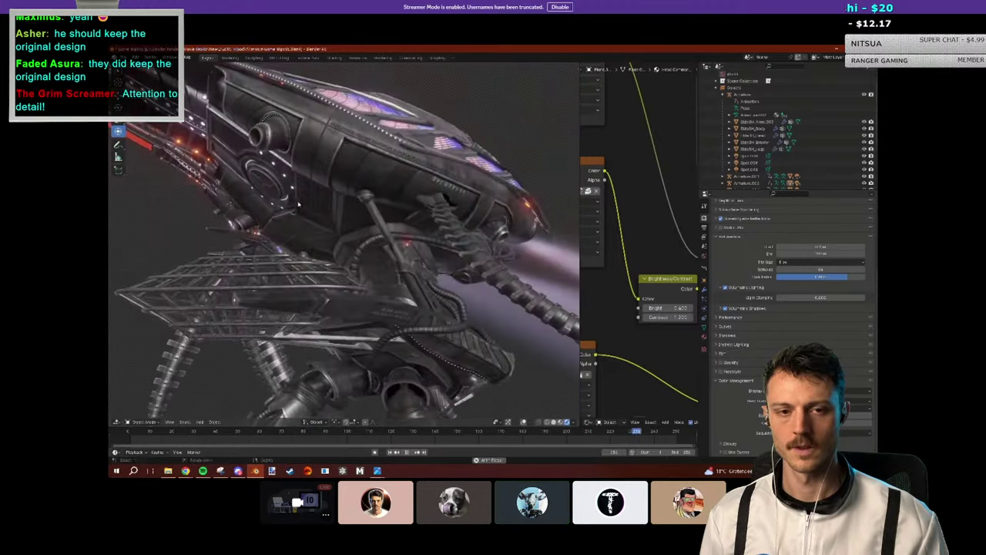
{"action": "mouse_move", "coordinate": [377, 470]}
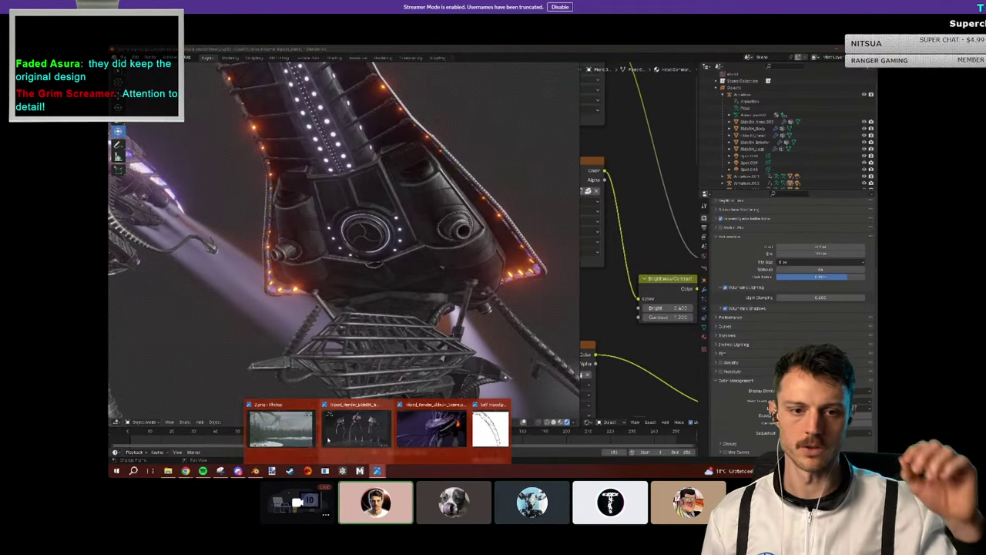
{"action": "left_click", "coordinate": [431, 435]}
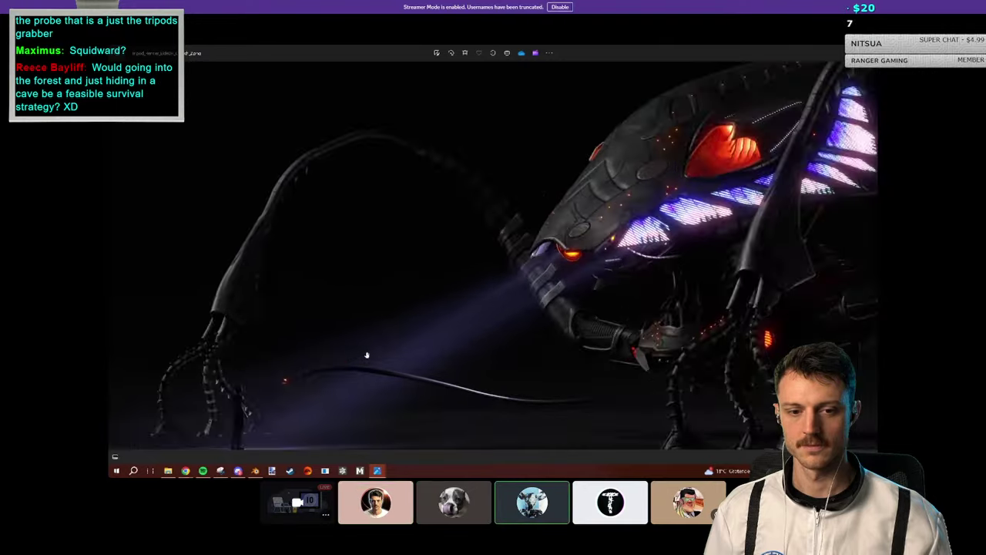
Step: Switch back to Blender, show the viewport overlays and select the tallest tripod's armature
{"action": "left_click", "coordinate": [256, 470]}
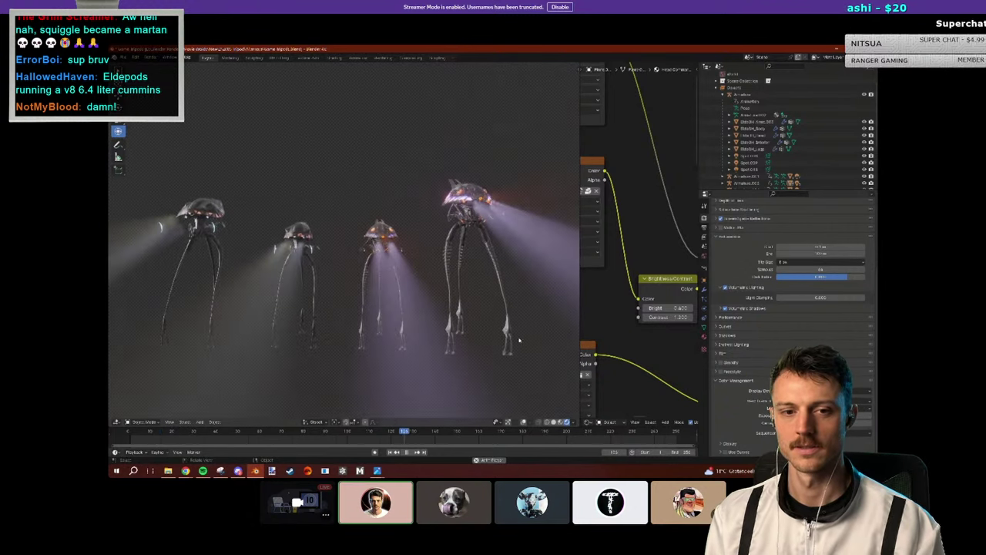
{"action": "left_click", "coordinate": [506, 421]}
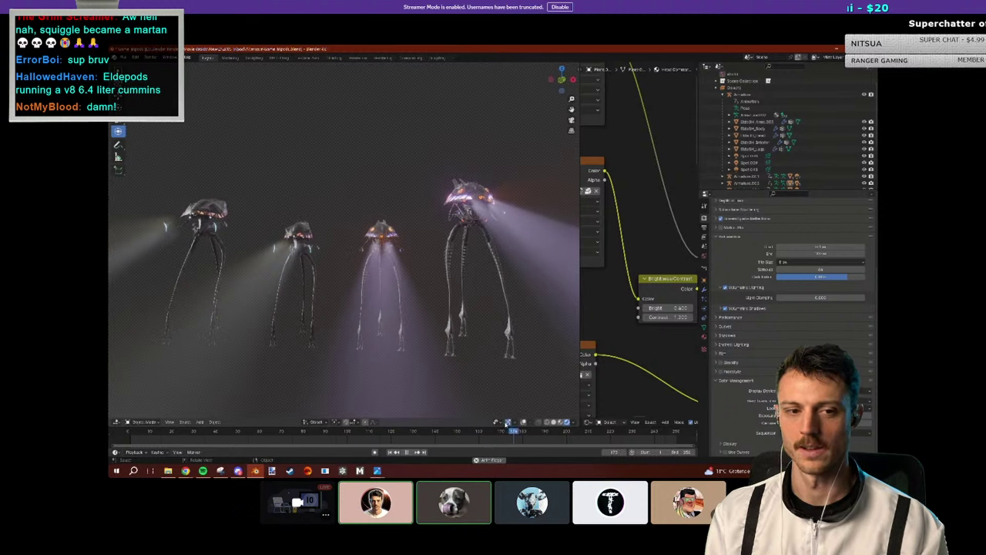
{"action": "left_click", "coordinate": [469, 309]}
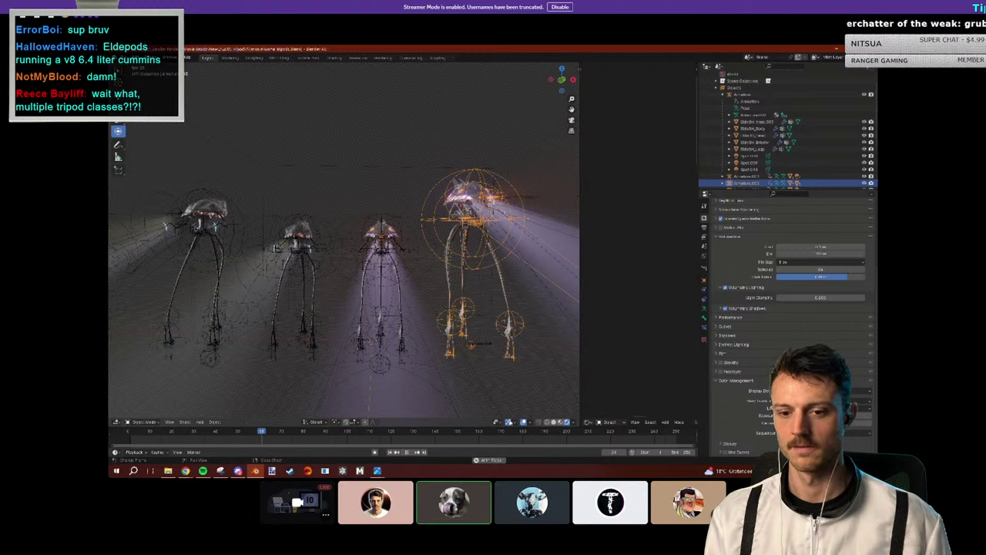
Step: Hide the viewport overlays, clear the selection and widen the 3D viewport around the tripods
{"action": "key", "text": "shift+alt+z"}
{"action": "left_click", "coordinate": [383, 307]}
{"action": "key", "text": "KP_0"}
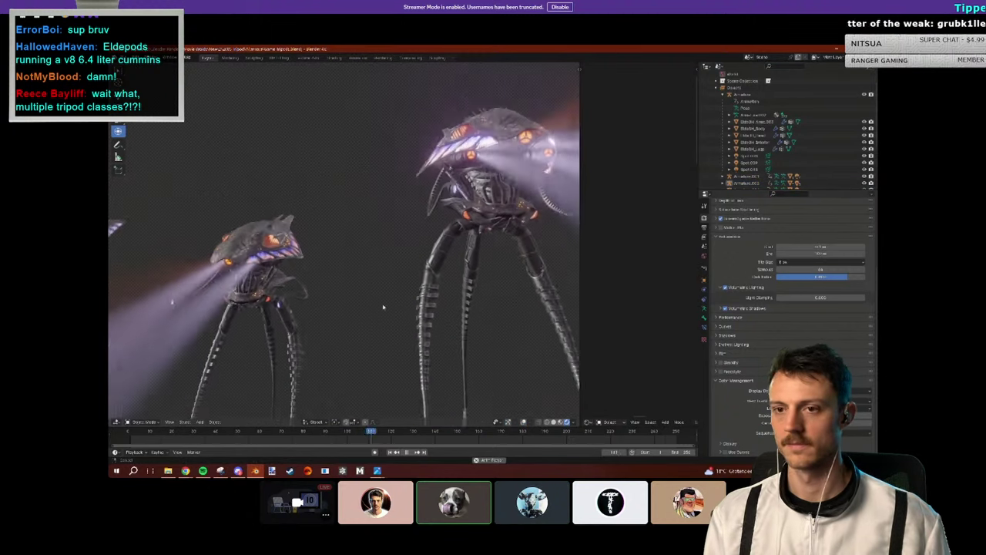
{"action": "left_click", "coordinate": [507, 422]}
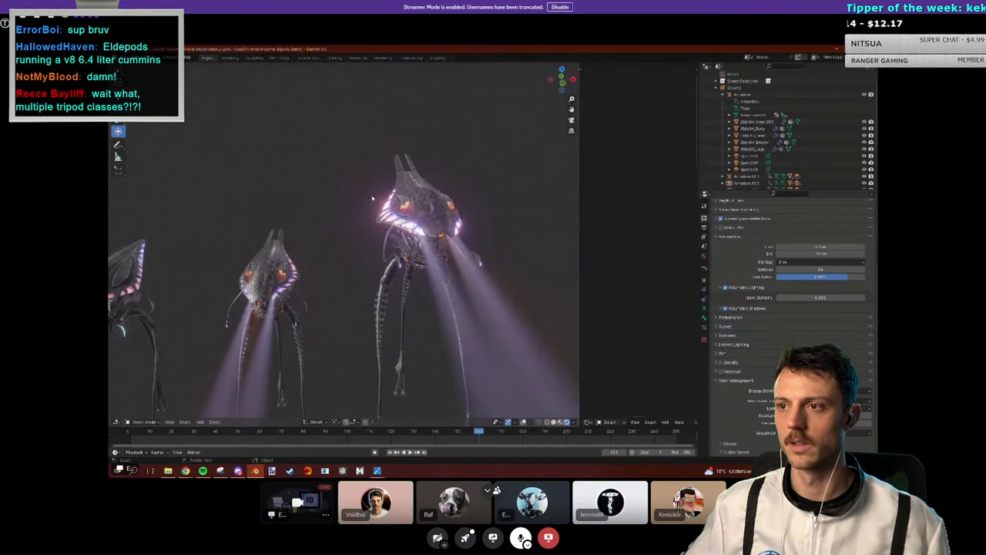
{"action": "left_click_drag", "start_coordinate": [578, 183], "coordinate": [675, 185]}
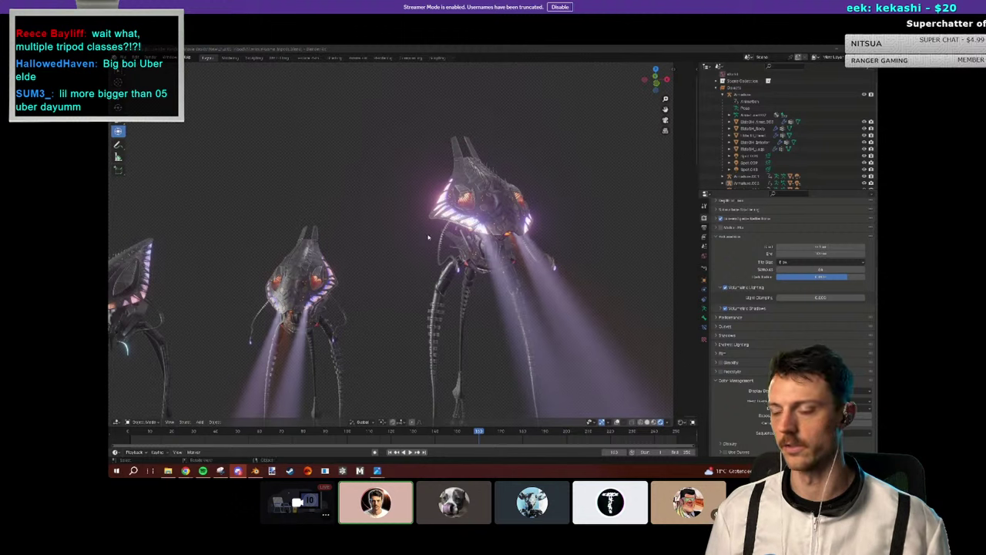
Step: Inspect the four tripods' heads, legs and glowing hood panels from several angles, including the tallest tripod's hood edge up close
{"action": "middle_click_drag", "start_coordinate": [428, 238], "coordinate": [457, 207]}
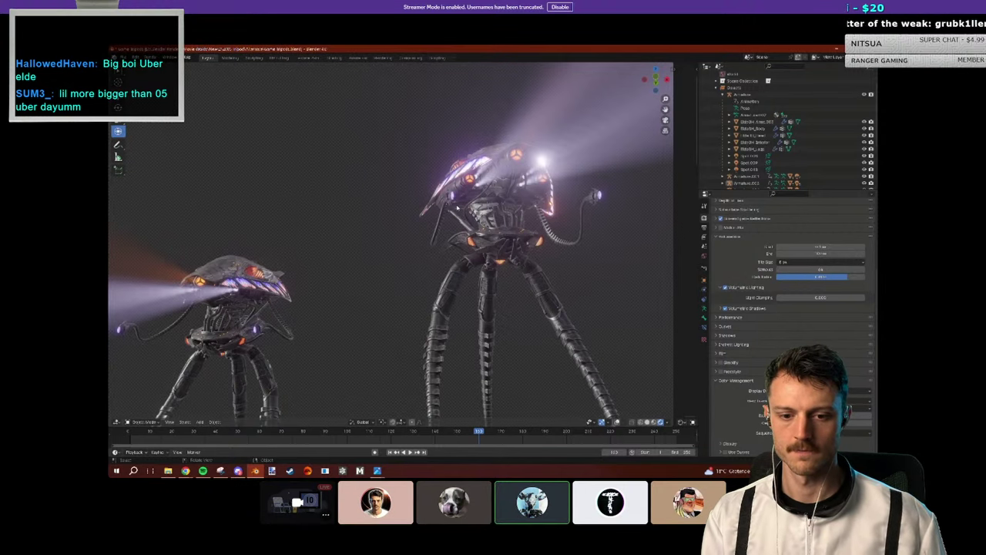
{"action": "middle_click_drag", "start_coordinate": [457, 207], "coordinate": [498, 230]}
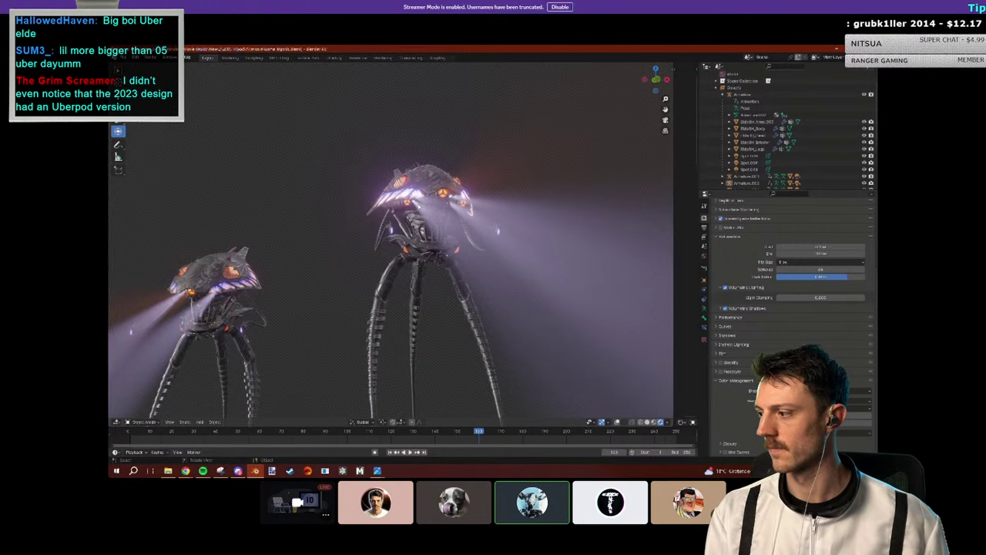
{"action": "middle_click_drag", "start_coordinate": [498, 230], "coordinate": [451, 196]}
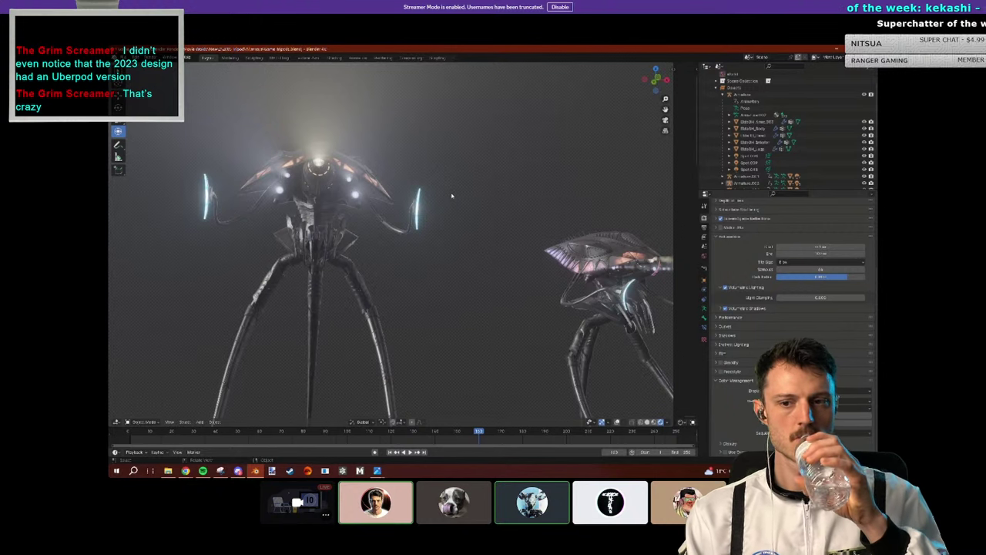
{"action": "middle_click_drag", "start_coordinate": [451, 196], "coordinate": [403, 224]}
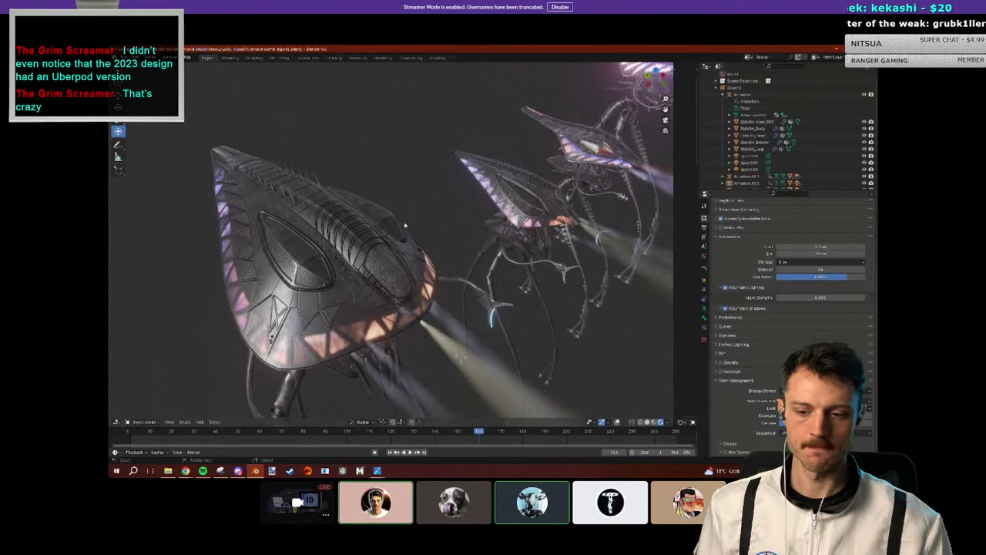
{"action": "middle_click_drag", "start_coordinate": [449, 209], "coordinate": [327, 212]}
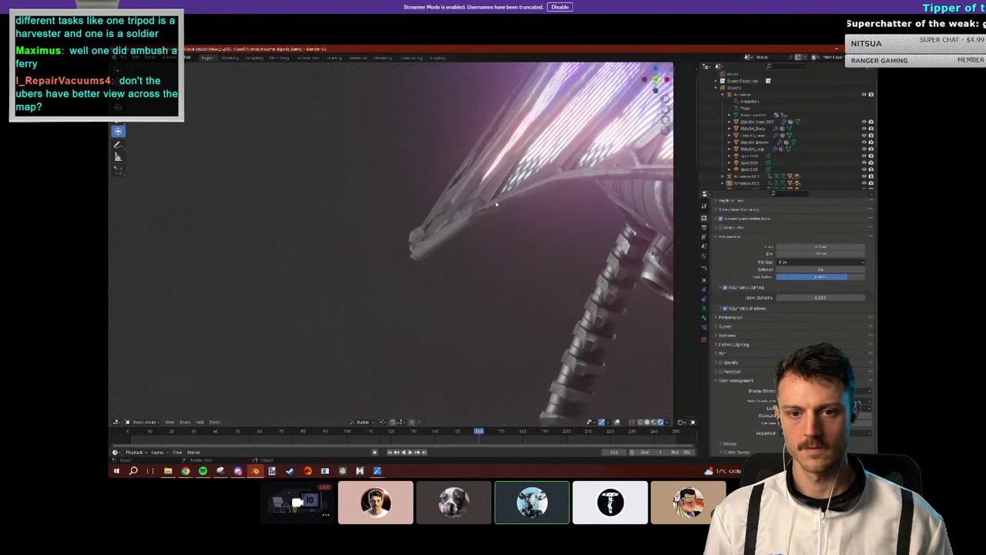
{"action": "middle_click_drag", "start_coordinate": [335, 277], "coordinate": [539, 277]}
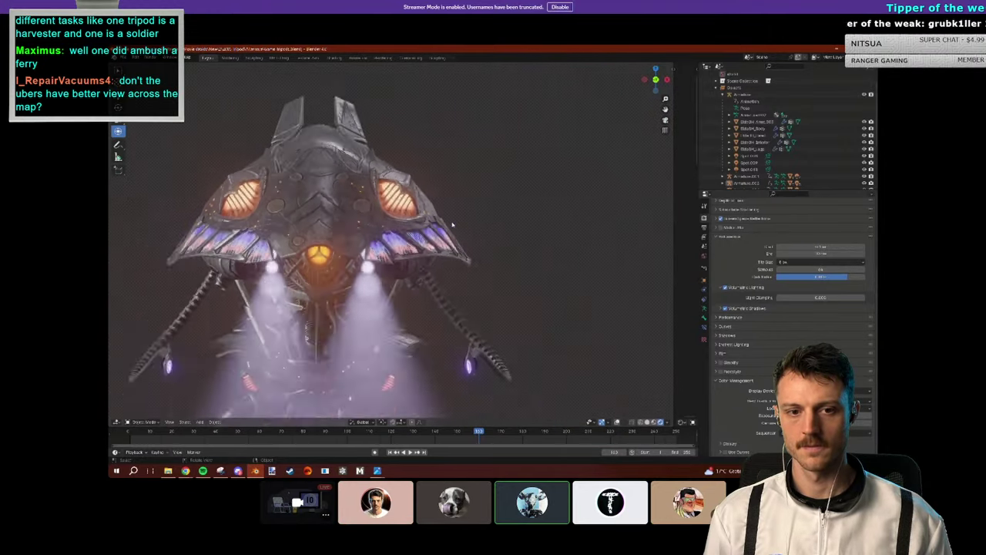
Step: Move the tallest tripod's armature in front view next to the neighbouring smaller tripod, showing the overlays only for the move
{"action": "scroll", "coordinate": [588, 317], "scroll_direction": "down", "scroll_amount": 5}
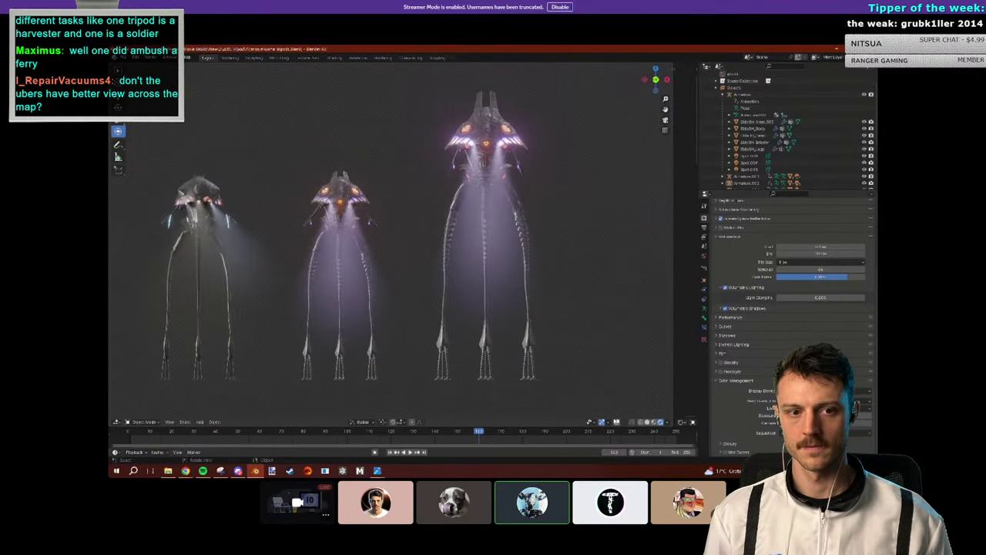
{"action": "left_click", "coordinate": [503, 348]}
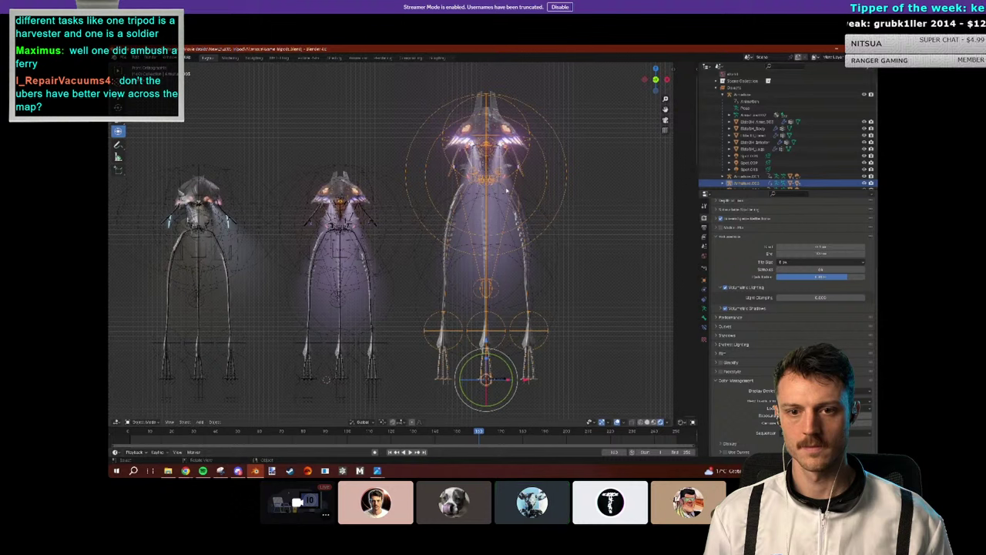
{"action": "key", "text": "g"}
{"action": "key", "text": "Return"}
{"action": "left_click", "coordinate": [574, 246]}
{"action": "scroll", "coordinate": [575, 246], "scroll_direction": "up", "scroll_amount": 3}
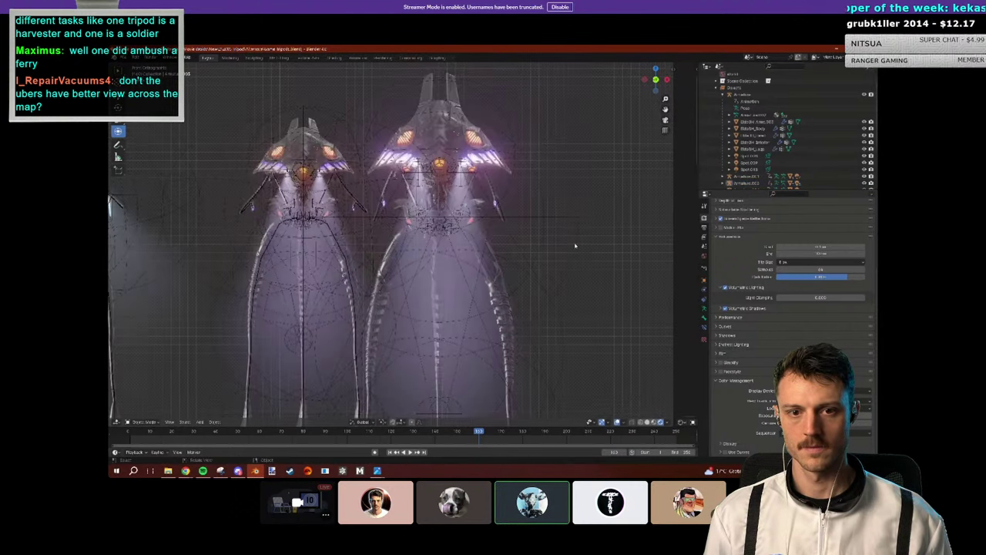
{"action": "left_click", "coordinate": [602, 422]}
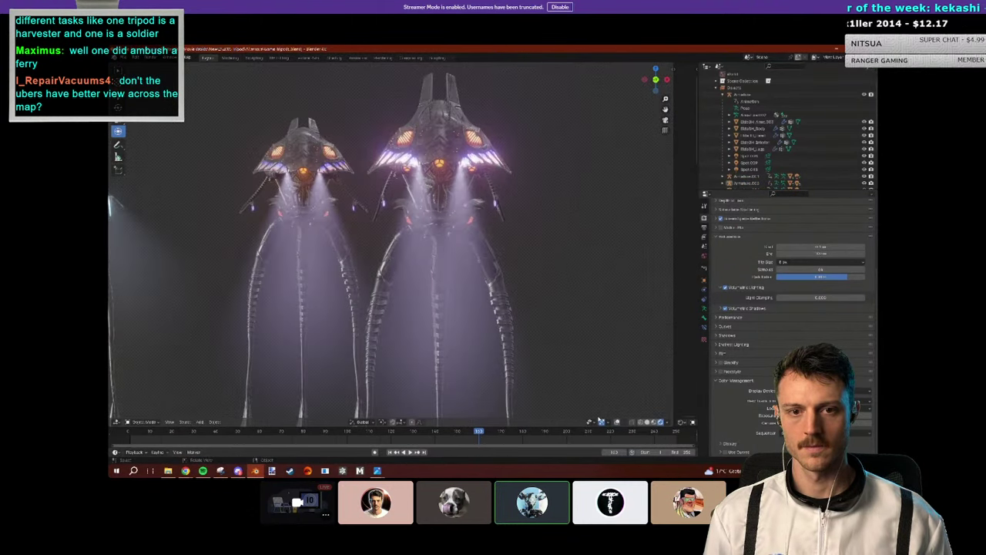
Step: Compare the two adjacent tripods' heads, eyes, light panels and upper shells up close from the front and above
{"action": "scroll", "coordinate": [415, 216], "scroll_direction": "up", "scroll_amount": 6}
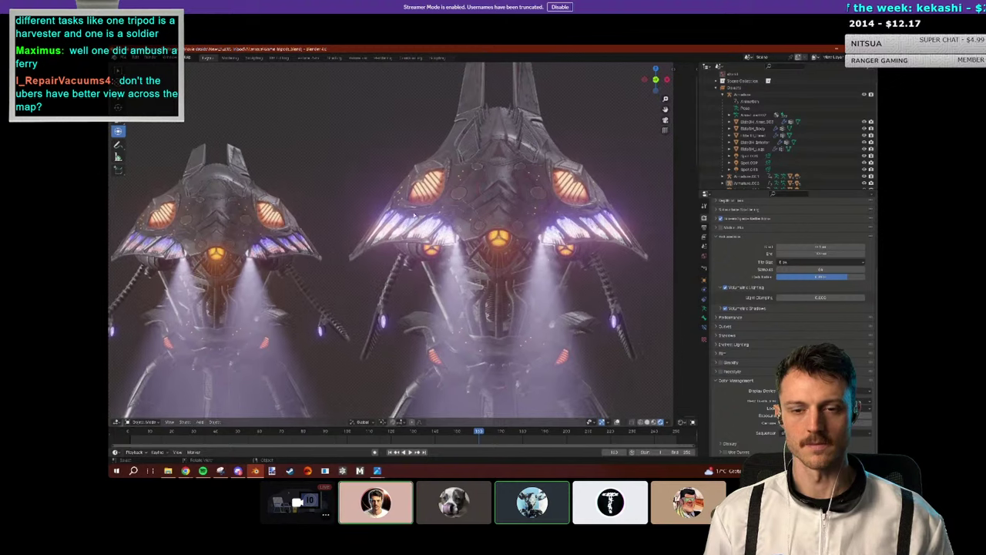
{"action": "middle_click_drag", "start_coordinate": [413, 214], "coordinate": [445, 306], "text": "shift"}
{"action": "scroll", "coordinate": [408, 224], "scroll_direction": "up", "scroll_amount": 10}
{"action": "scroll", "coordinate": [413, 230], "scroll_direction": "up", "scroll_amount": 5}
{"action": "scroll", "coordinate": [385, 216], "scroll_direction": "down", "scroll_amount": 5}
{"action": "middle_click_drag", "start_coordinate": [431, 364], "coordinate": [439, 255]}
{"action": "middle_click_drag", "start_coordinate": [414, 353], "coordinate": [445, 251]}
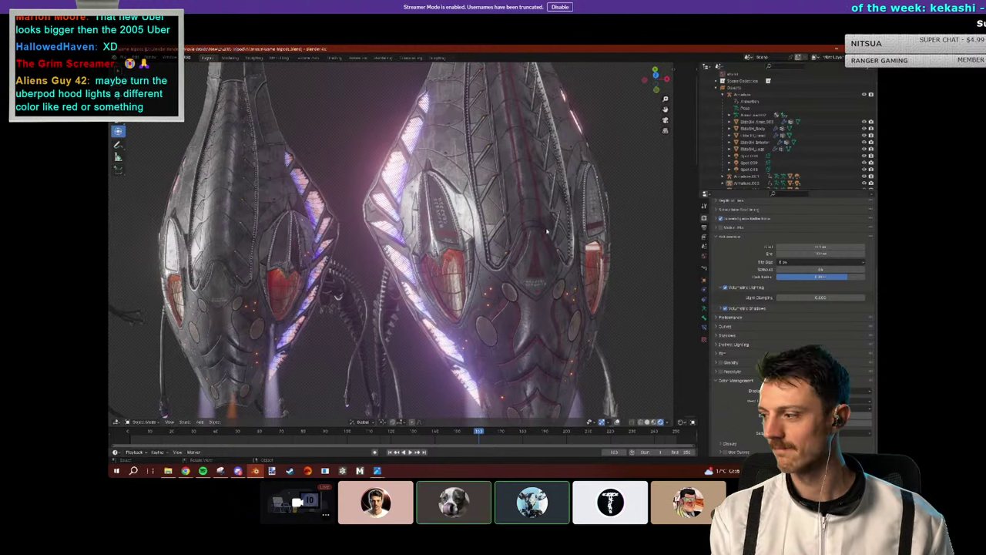
{"action": "middle_click_drag", "start_coordinate": [513, 243], "coordinate": [416, 248]}
Step: Check the tripod sketch's folder in File Explorer, return to Blender and inspect both tripods' undersides, lamps and arms
{"action": "left_click", "coordinate": [168, 470]}
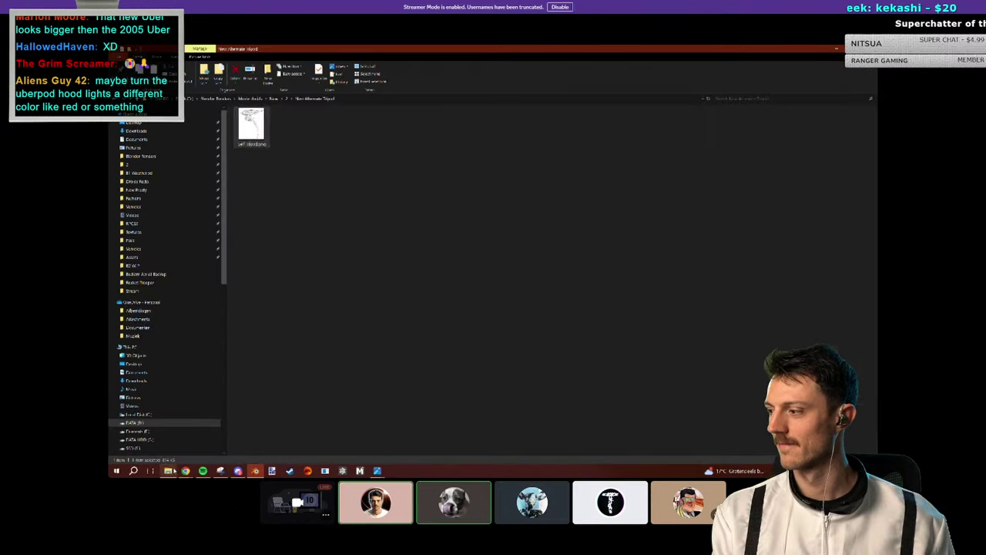
{"action": "left_click", "coordinate": [255, 470]}
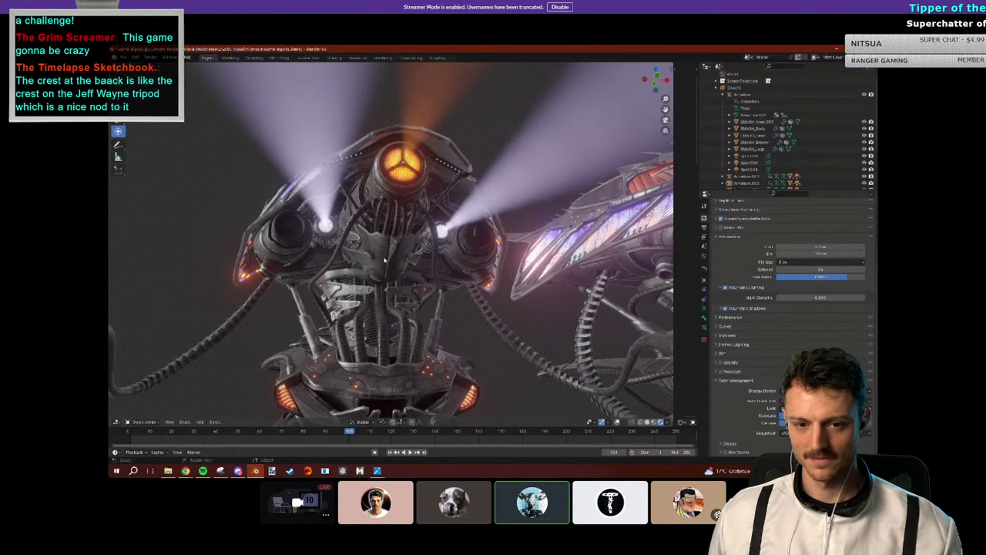
{"action": "middle_click_drag", "start_coordinate": [386, 269], "coordinate": [499, 202]}
{"action": "middle_click_drag", "start_coordinate": [572, 297], "coordinate": [407, 173]}
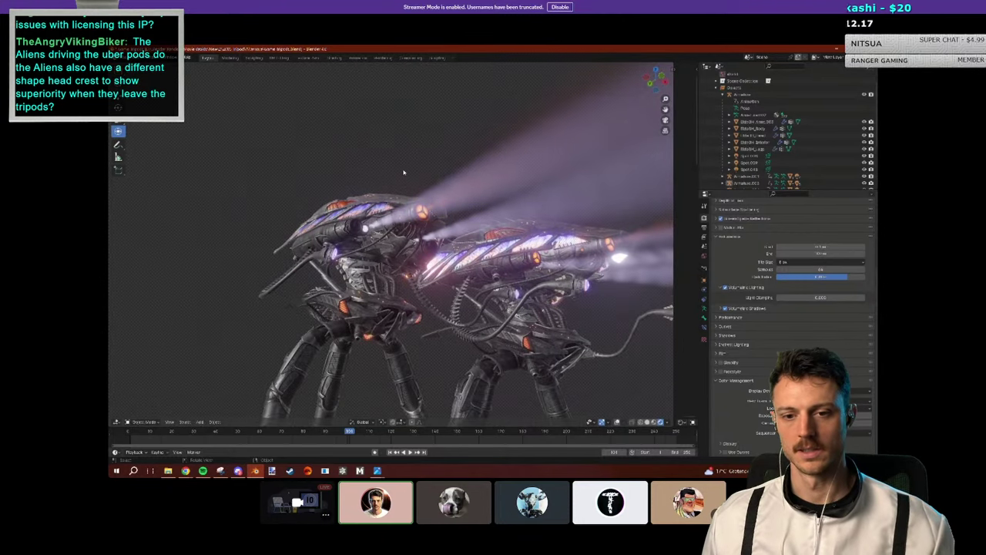
{"action": "middle_click_drag", "start_coordinate": [395, 171], "coordinate": [422, 232]}
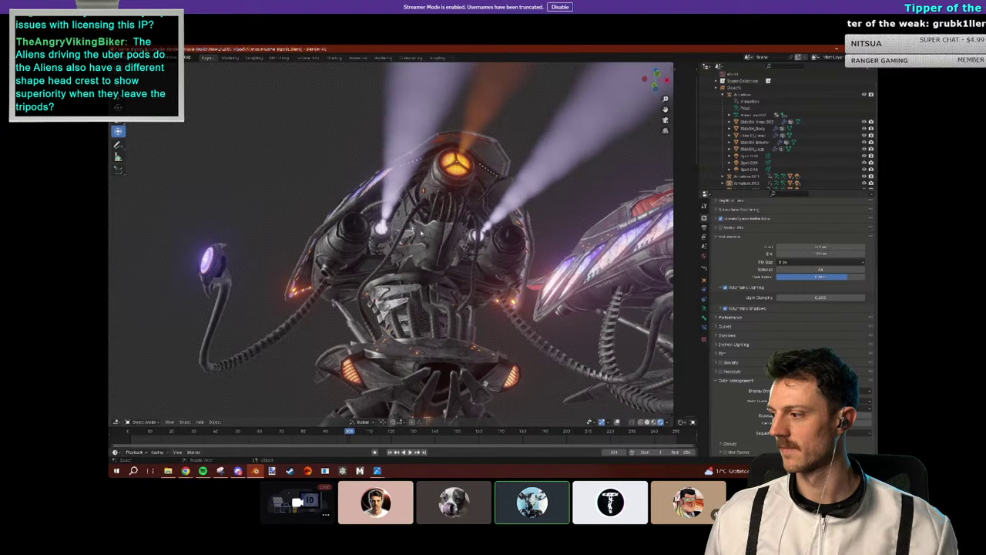
{"action": "middle_click_drag", "start_coordinate": [422, 232], "coordinate": [490, 281]}
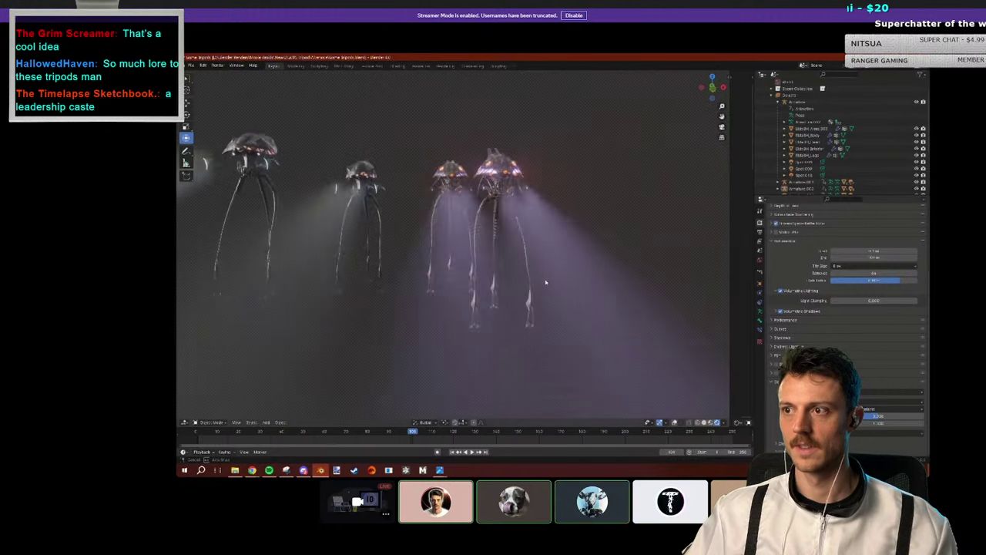
Step: Take the Discord call out of full screen, move its window aside and pause the War of the Worlds gameplay video on YouTube
{"action": "key", "text": "Escape"}
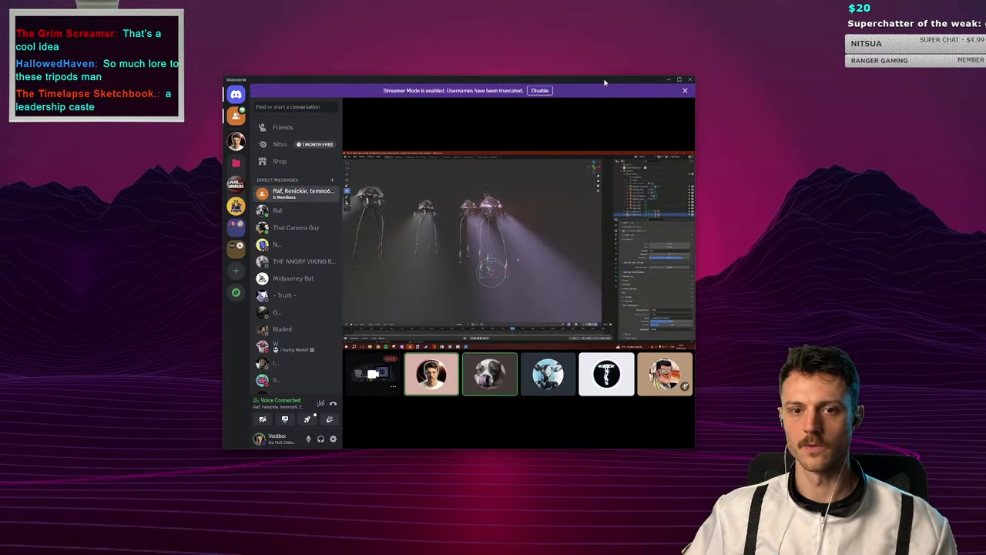
{"action": "left_click_drag", "start_coordinate": [601, 77], "coordinate": [503, 71]}
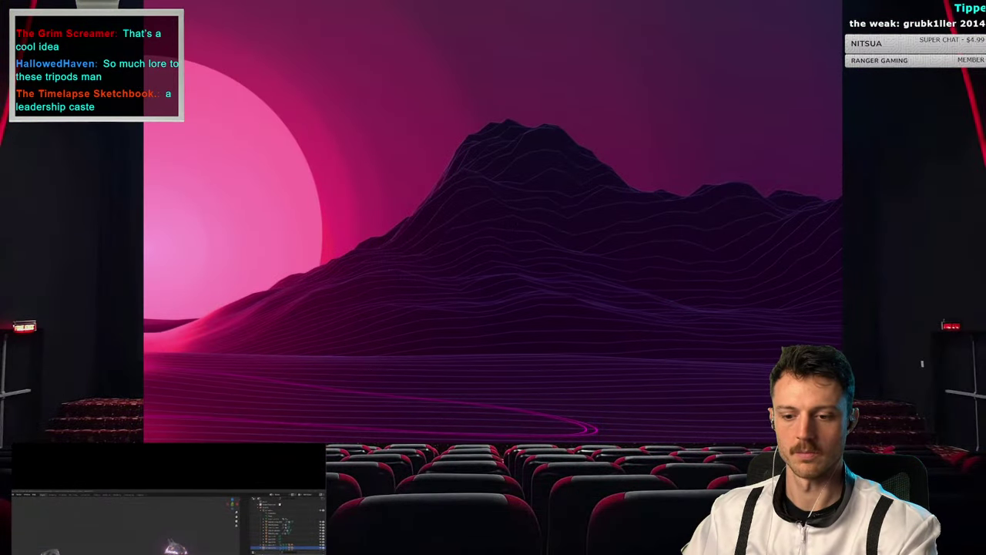
{"action": "key", "text": "alt+Tab"}
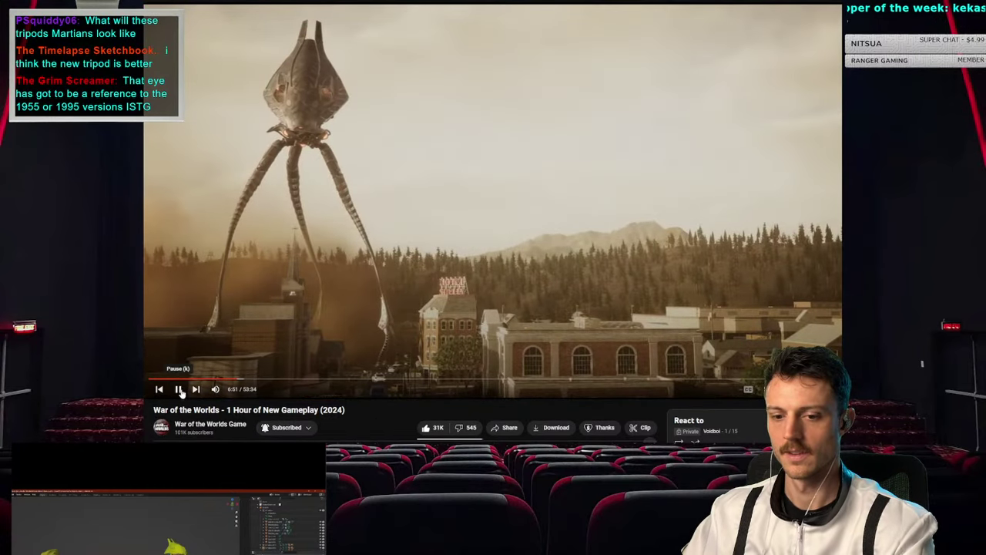
{"action": "left_click", "coordinate": [179, 389]}
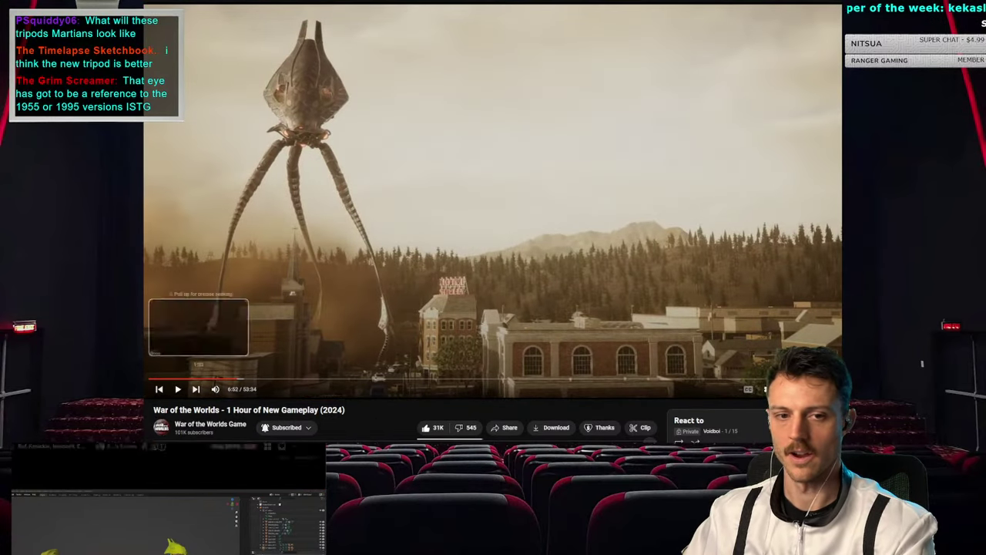
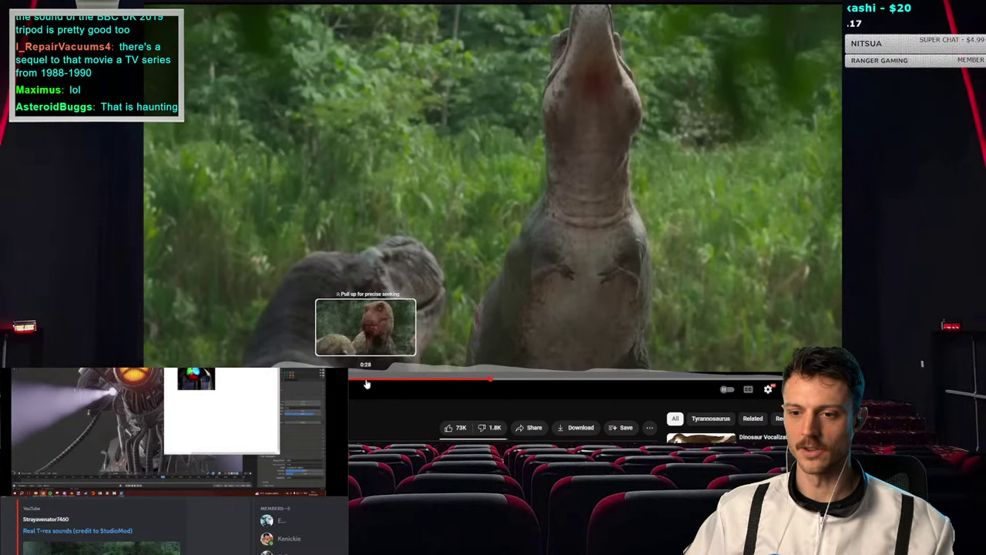
Step: Seek the T-rex sounds video to 0:28 and cycle through the browser pages back to the War of the Worlds gameplay video
{"action": "left_click", "coordinate": [363, 379]}
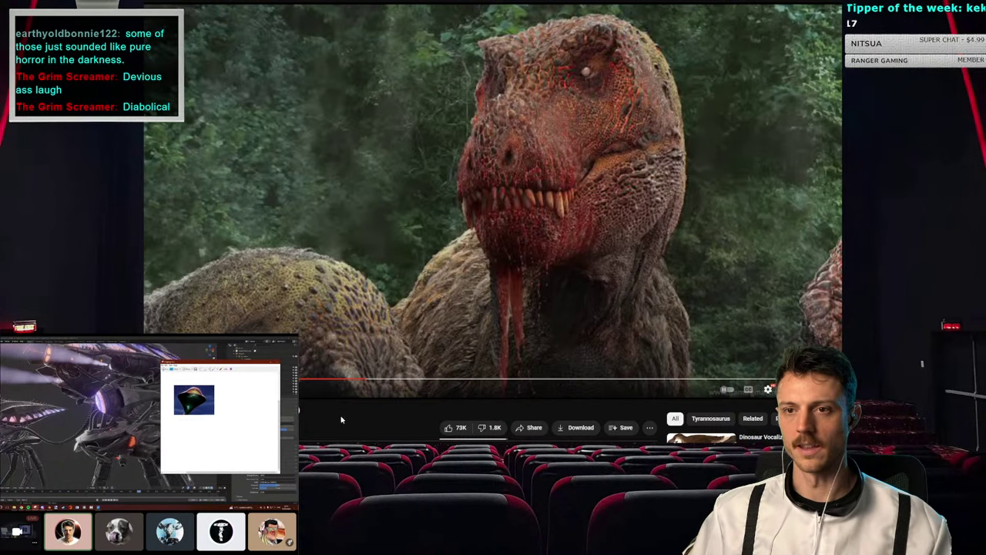
{"action": "key", "text": "ctrl+Tab"}
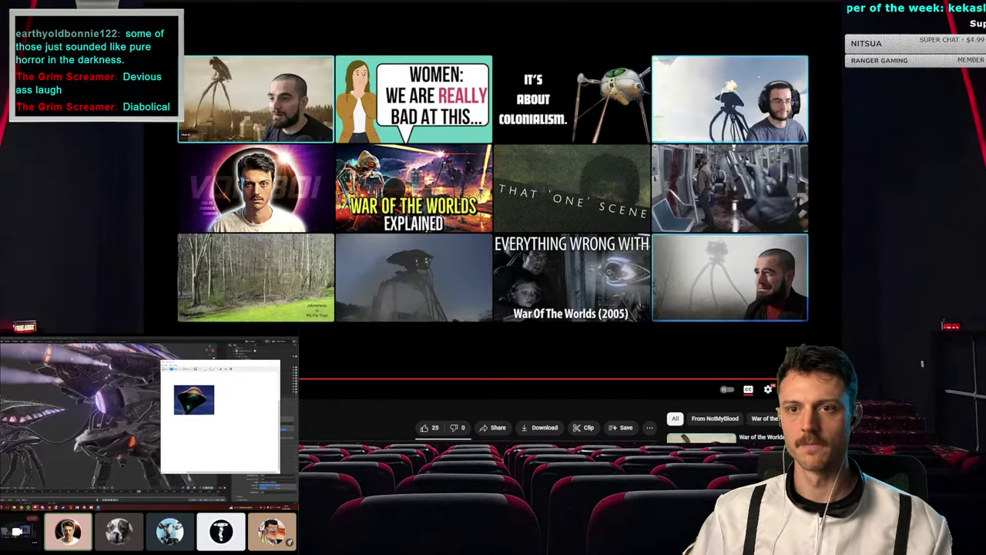
{"action": "key", "text": "ctrl+Tab"}
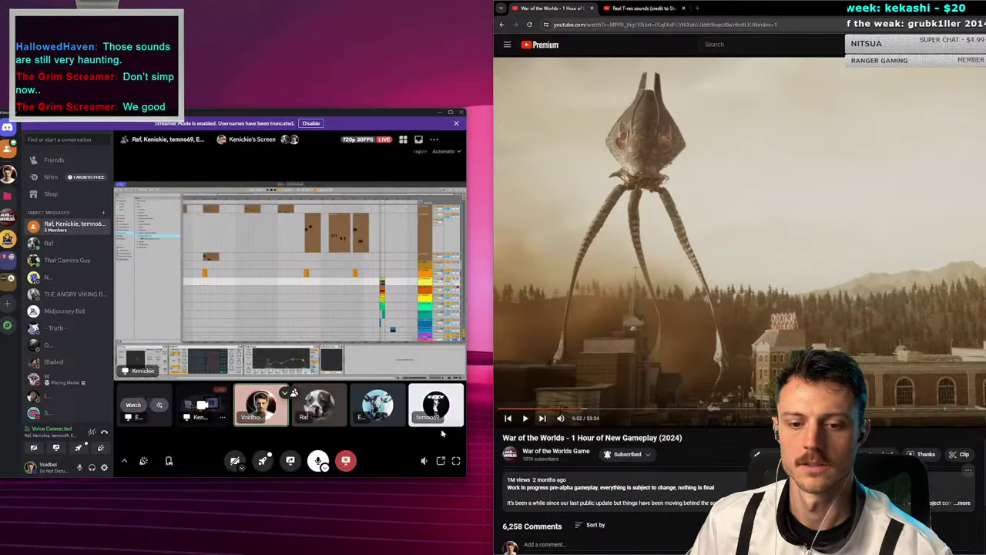
Step: Watch the shared ElderHorns music project full screen in Discord, opening the participant options along the way
{"action": "left_click", "coordinate": [455, 460]}
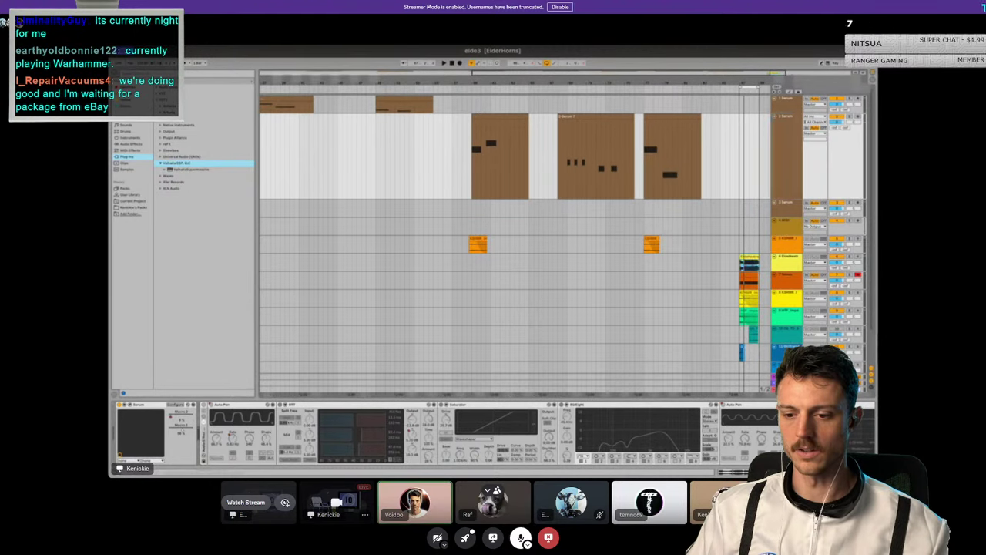
{"action": "right_click", "coordinate": [745, 364]}
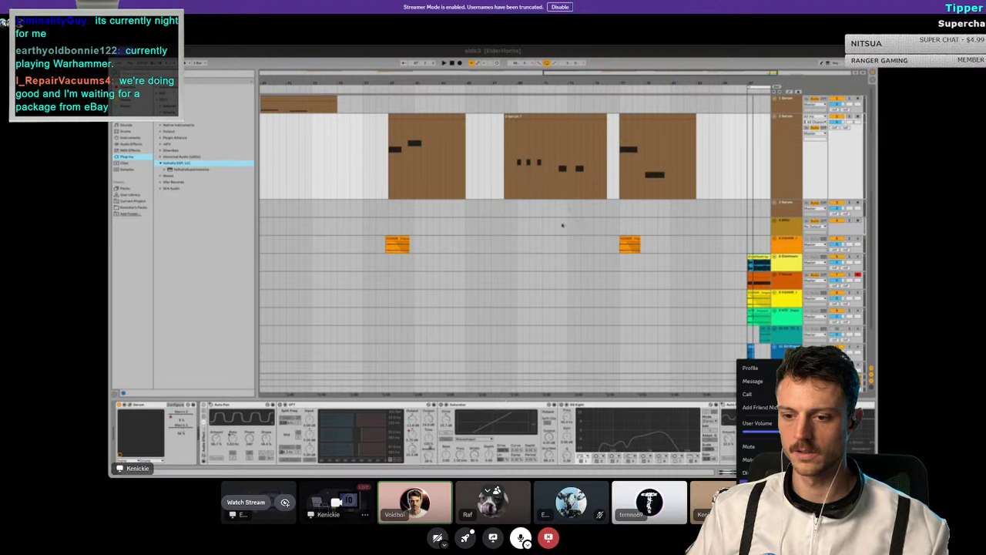
{"action": "left_click", "coordinate": [555, 221]}
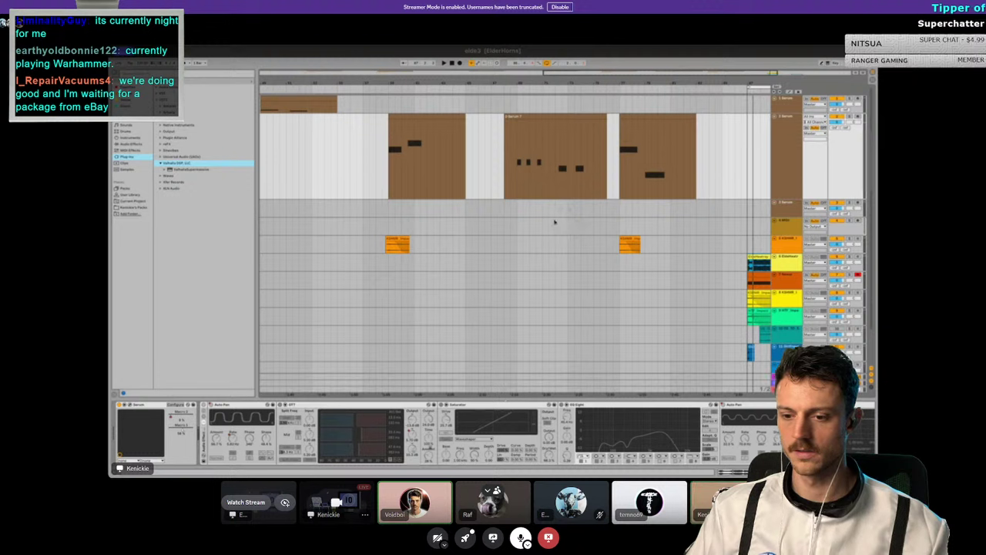
{"action": "right_click", "coordinate": [585, 500]}
{"action": "left_click", "coordinate": [372, 75]}
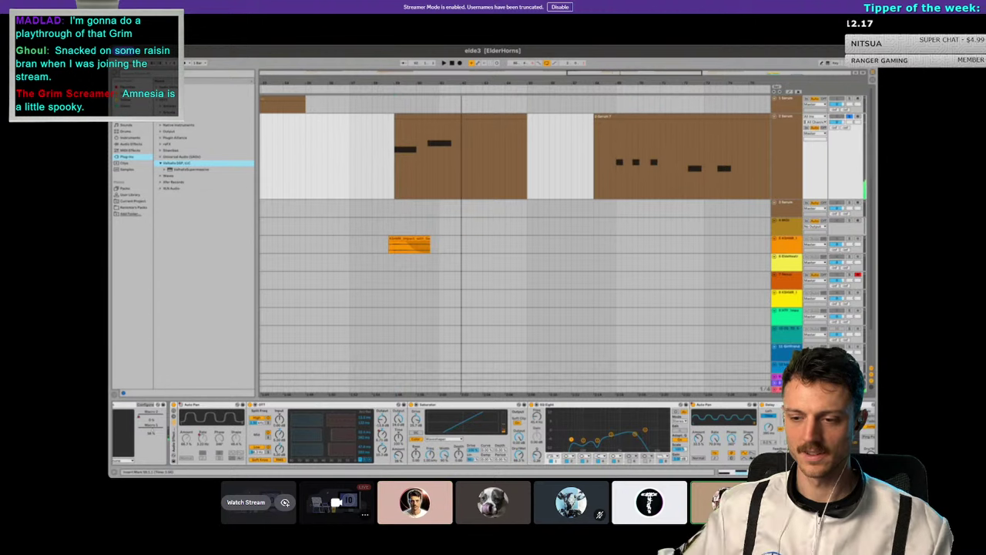
{"action": "key", "text": "space"}
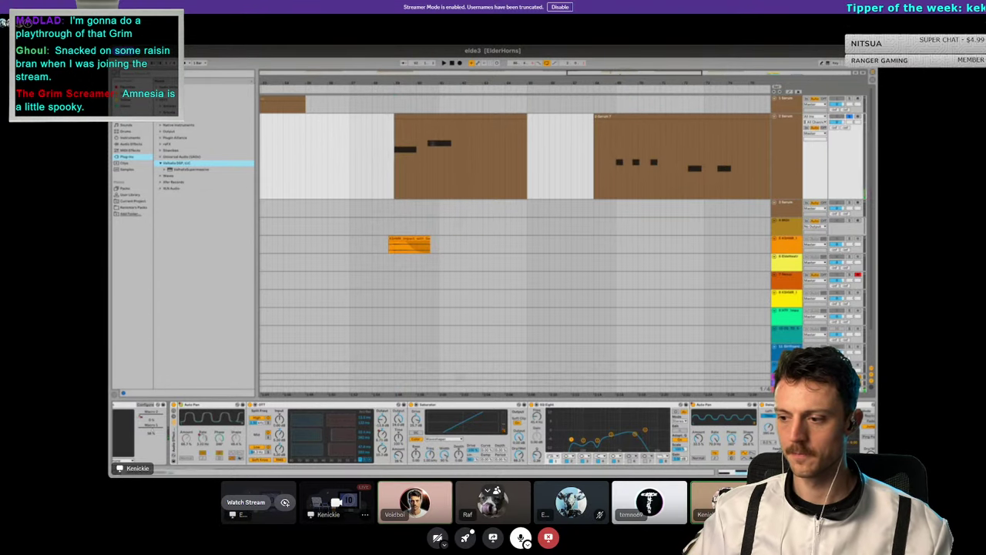
Step: Exit the full-screen stream and move the Discord window so it partly overlaps the browser
{"action": "key", "text": "Escape"}
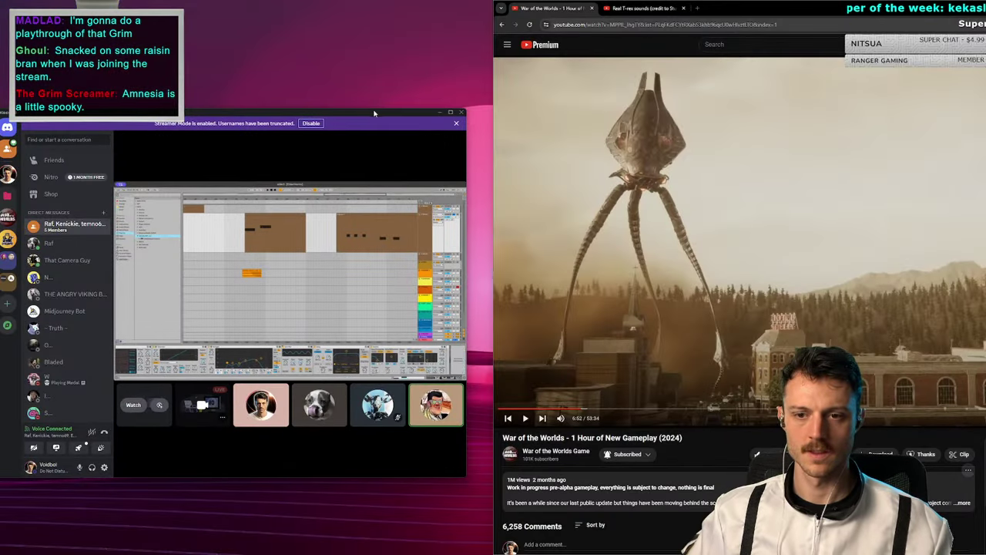
{"action": "left_click_drag", "start_coordinate": [378, 113], "coordinate": [565, 93]}
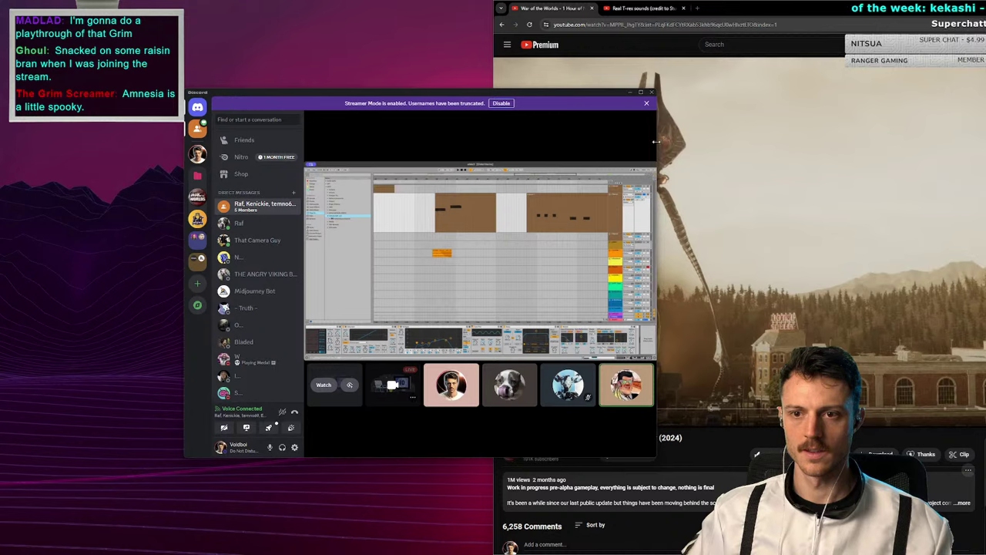
Step: Widen and reposition the Discord window, check the audio mixer, and maximize the call to show the shared ElderHorns project
{"action": "left_click_drag", "start_coordinate": [656, 143], "coordinate": [810, 140]}
{"action": "left_click_drag", "start_coordinate": [748, 93], "coordinate": [666, 68]}
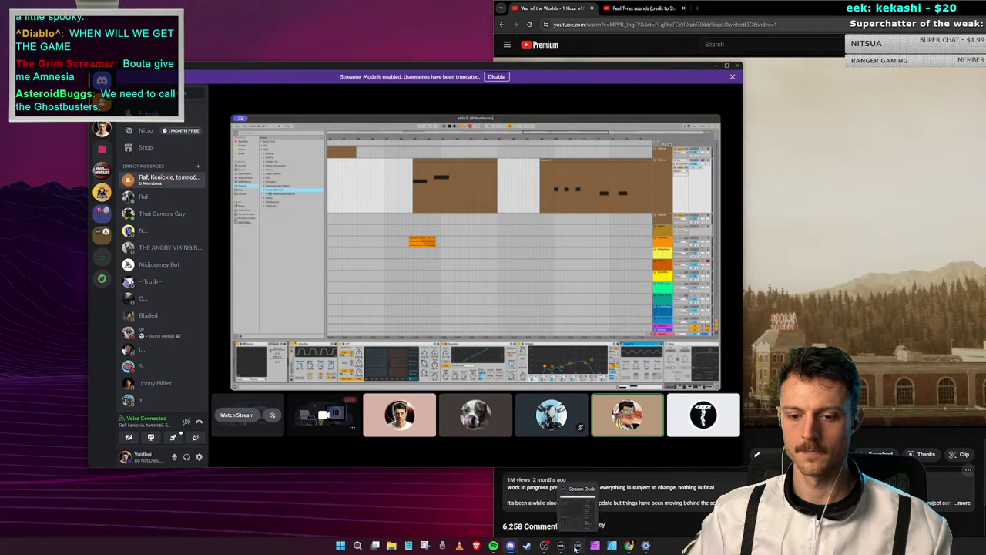
{"action": "left_click", "coordinate": [567, 546]}
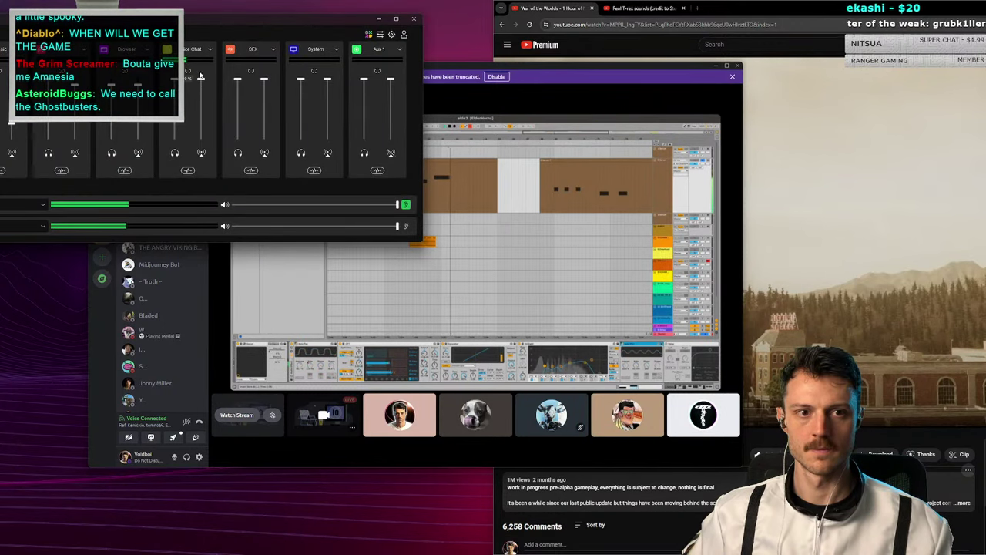
{"action": "left_click", "coordinate": [434, 67]}
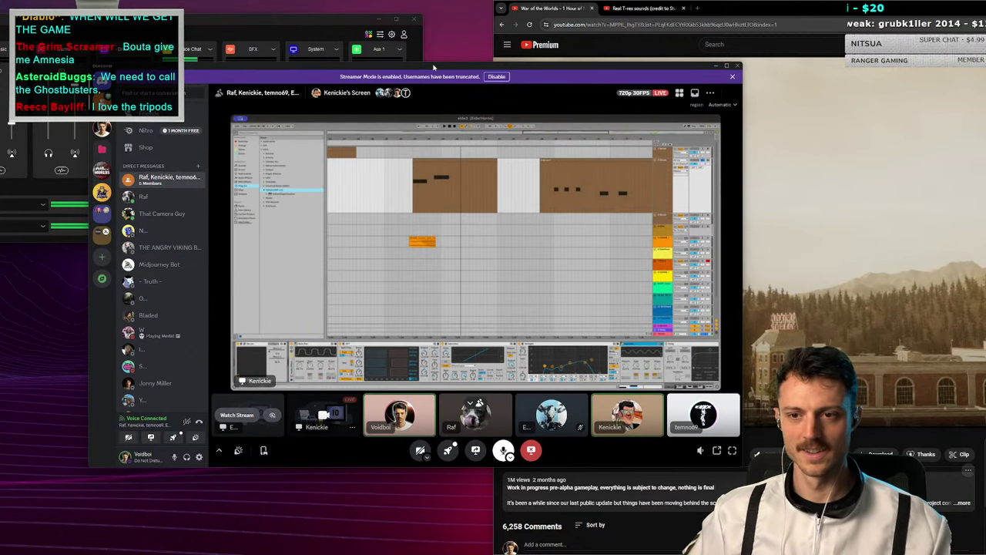
{"action": "left_click", "coordinate": [727, 68]}
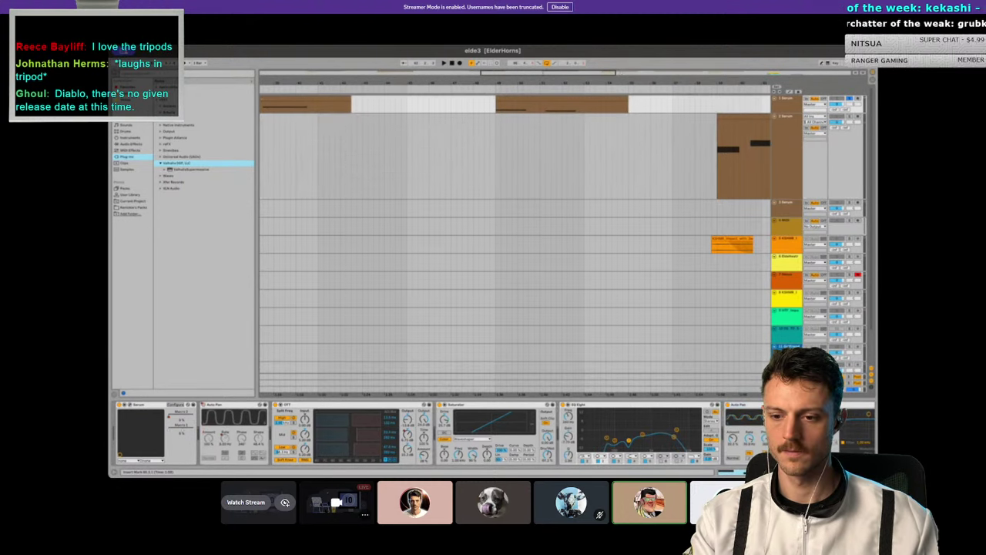
Step: Zoom the ElderHorns arrangement out and back in, and play the earlier clips on the first Serum track
{"action": "key", "text": "minus"}
{"action": "key", "text": "minus"}
{"action": "key", "text": "minus"}
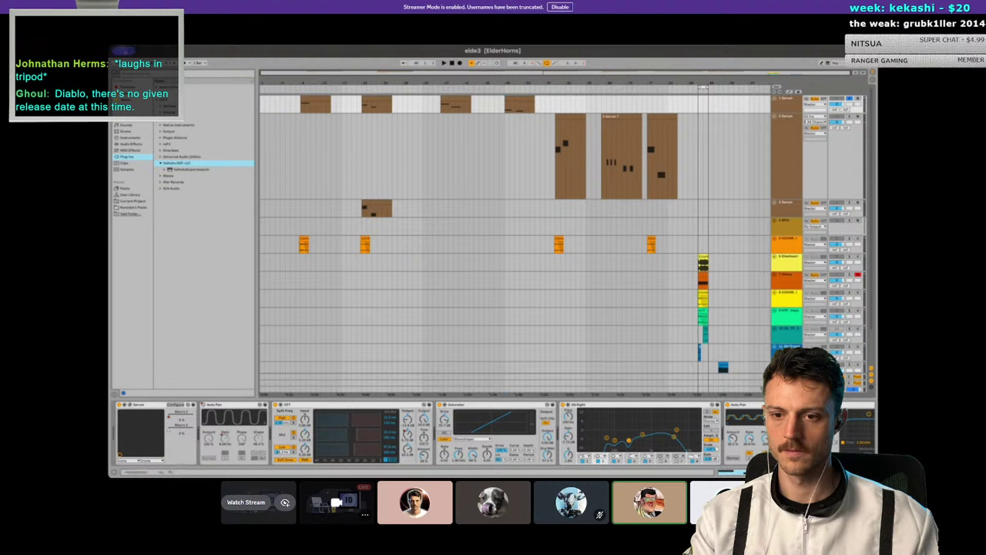
{"action": "key", "text": "plus"}
{"action": "key", "text": "plus"}
{"action": "key", "text": "plus"}
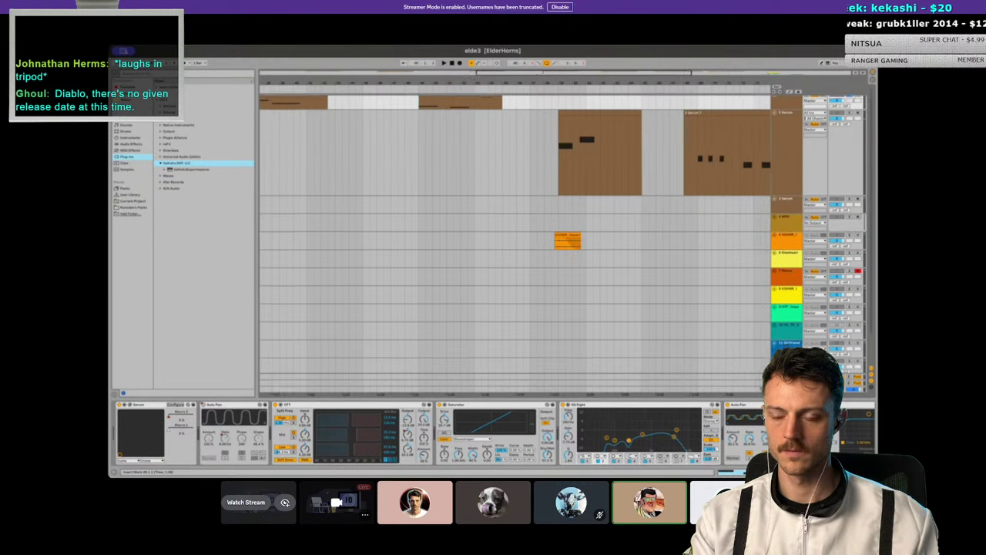
{"action": "scroll", "coordinate": [514, 231], "scroll_direction": "left", "scroll_amount": 10}
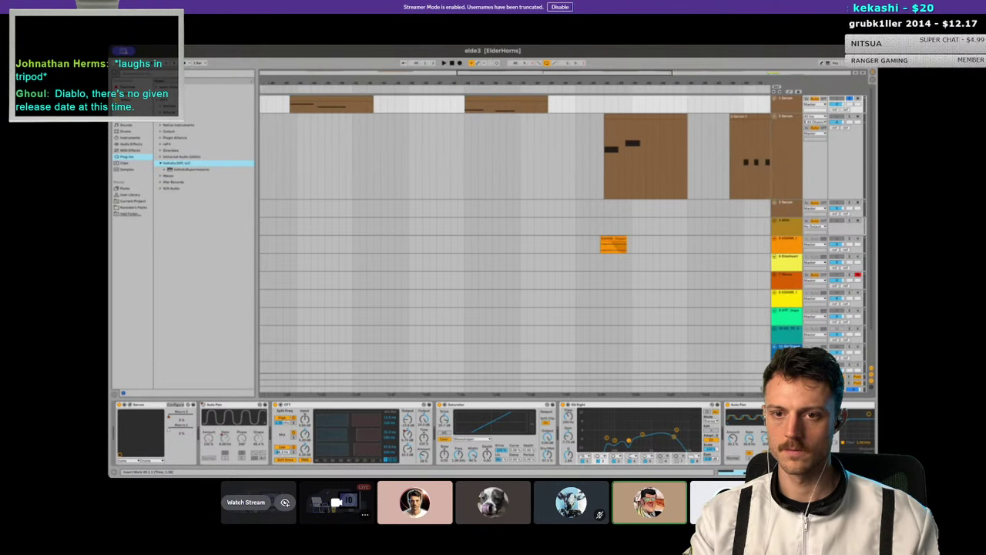
{"action": "key", "text": "space"}
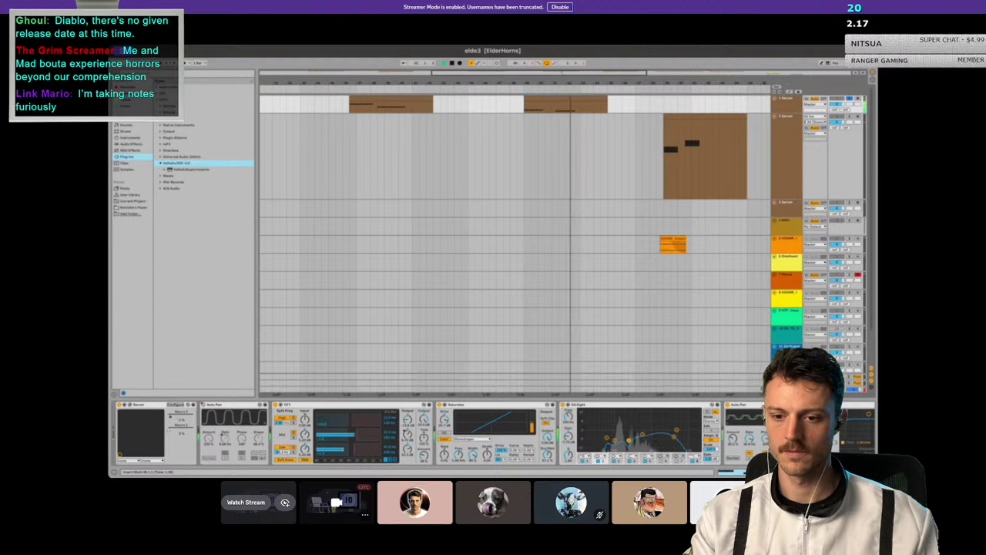
Step: Listen to the Serum horn clips while working back towards the start of the arrangement
{"action": "scroll", "coordinate": [514, 243], "scroll_direction": "left", "scroll_amount": 3}
{"action": "scroll", "coordinate": [515, 244], "scroll_direction": "left", "scroll_amount": 3}
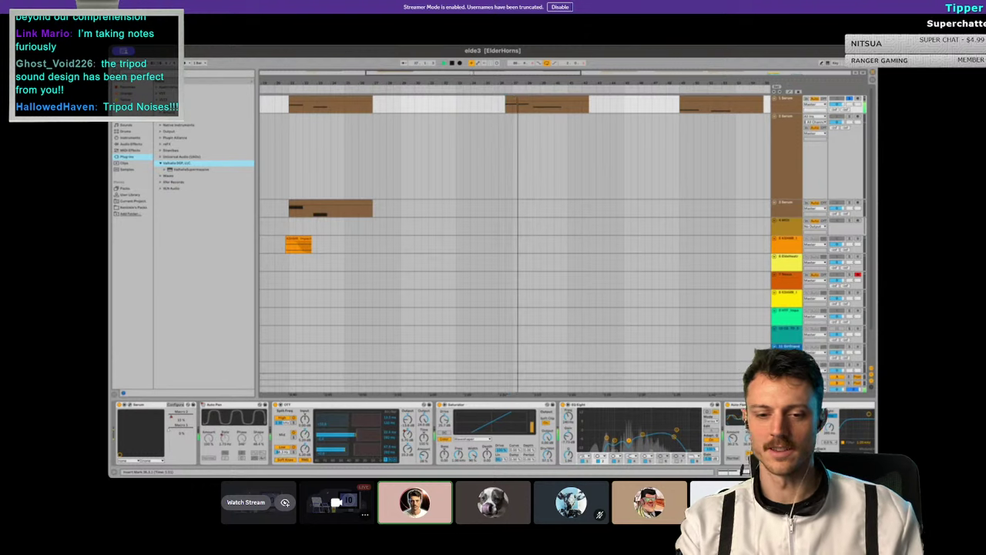
{"action": "scroll", "coordinate": [515, 244], "scroll_direction": "left", "scroll_amount": 2}
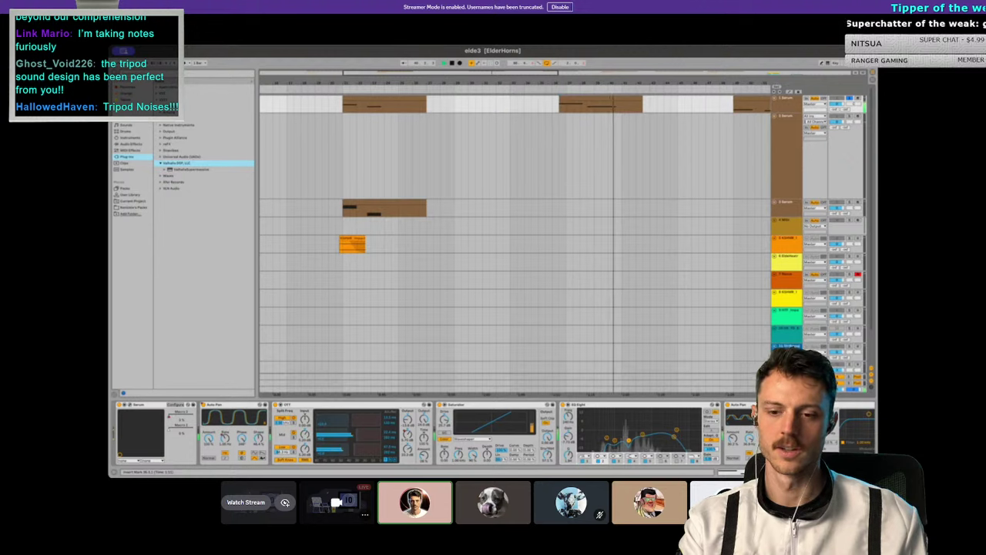
{"action": "scroll", "coordinate": [515, 243], "scroll_direction": "left", "scroll_amount": 3}
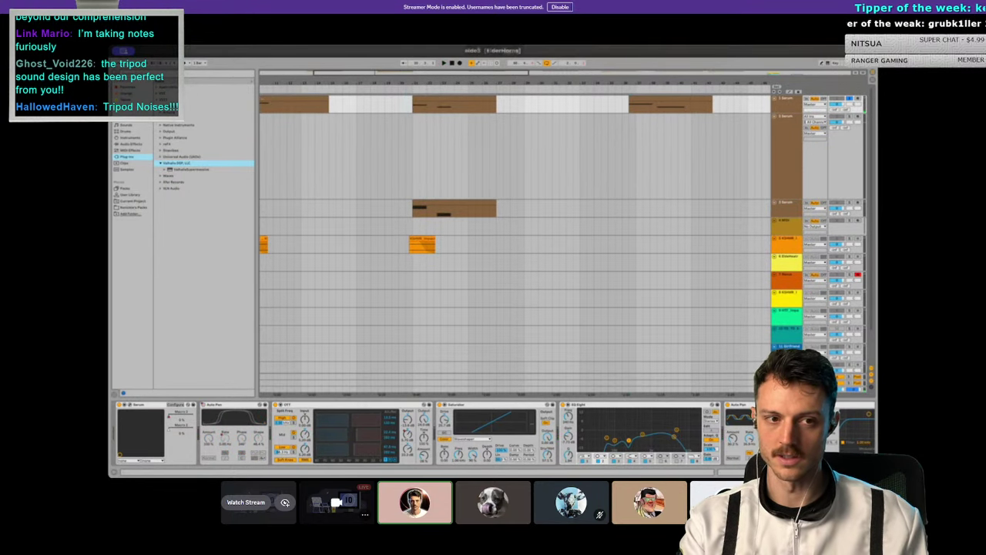
{"action": "scroll", "coordinate": [407, 108], "scroll_direction": "left", "scroll_amount": 5}
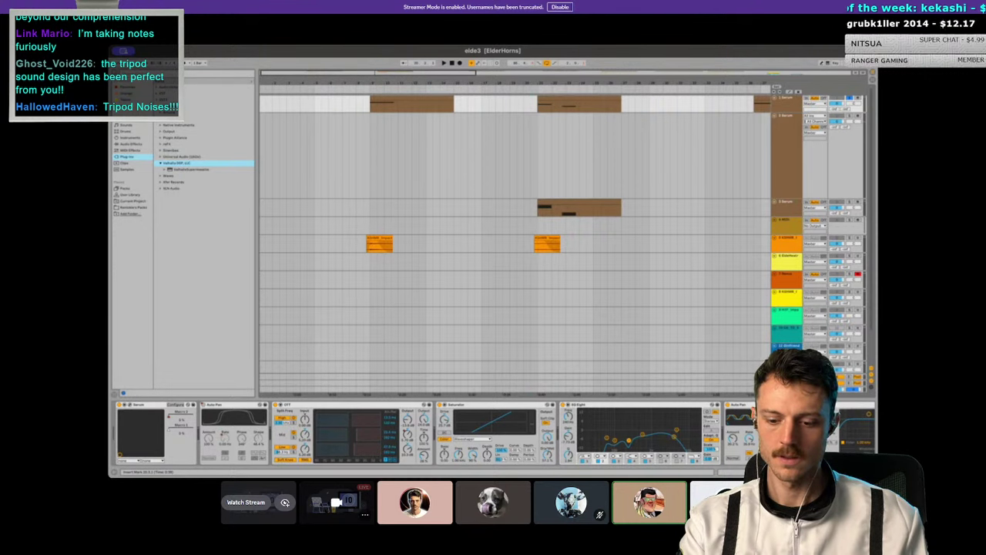
{"action": "scroll", "coordinate": [515, 163], "scroll_direction": "right", "scroll_amount": 2}
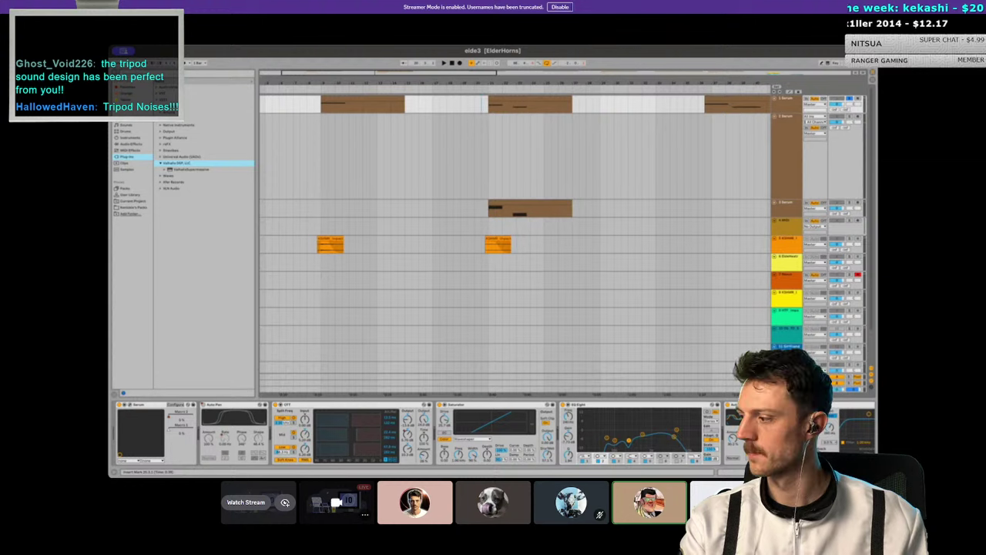
{"action": "scroll", "coordinate": [516, 231], "scroll_direction": "right", "scroll_amount": 1}
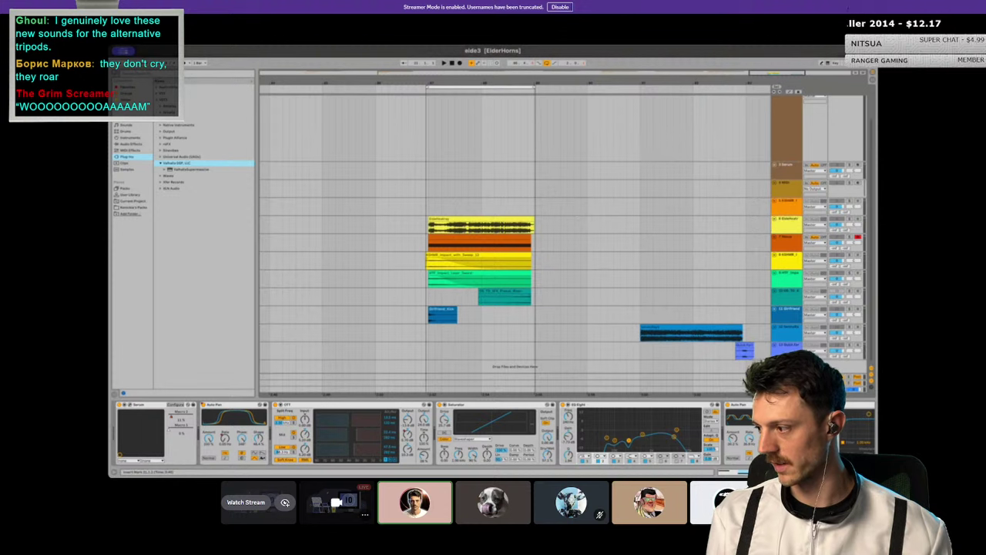
Step: Inspect the effect chains on the orange, blue, teal and dark-orange tracks of the layered horn sound
{"action": "left_click", "coordinate": [786, 205]}
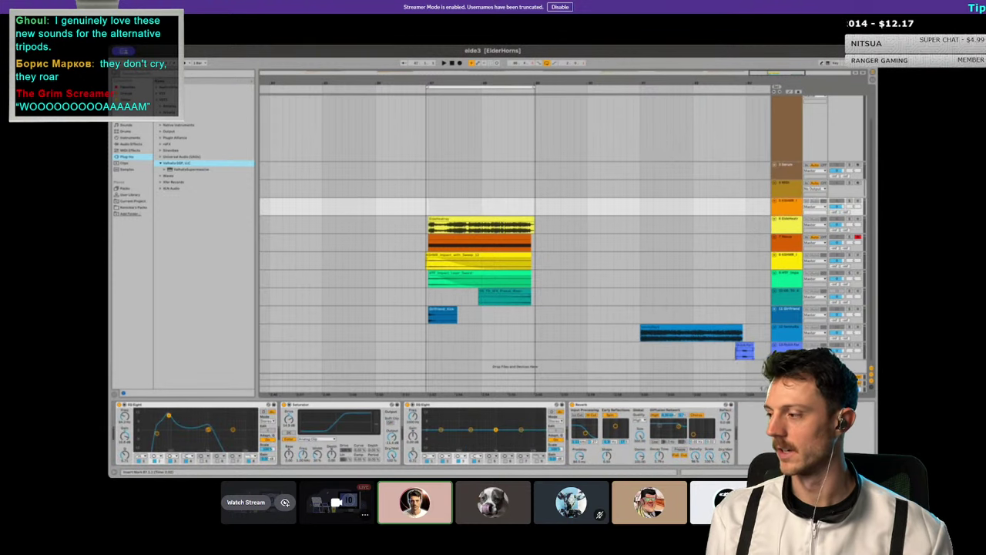
{"action": "left_click", "coordinate": [786, 332]}
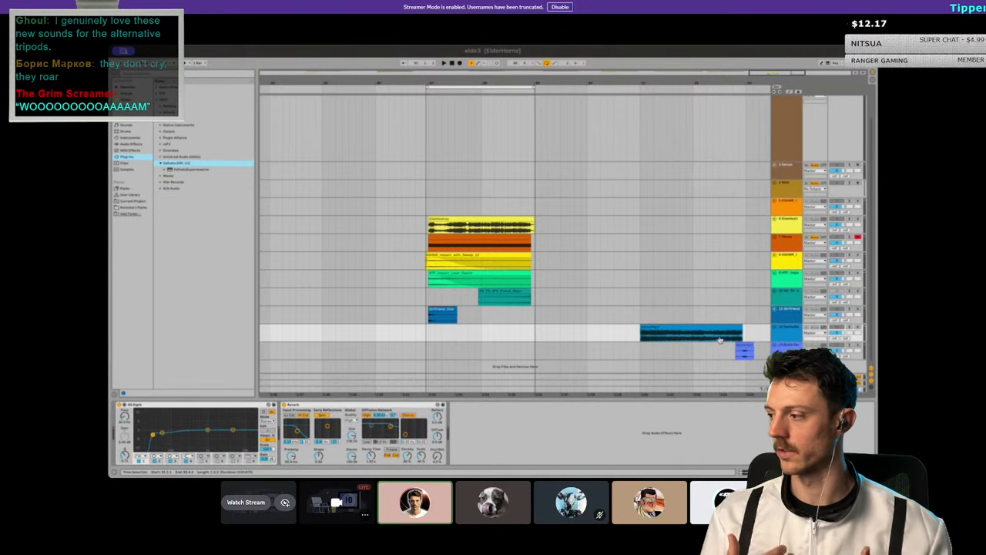
{"action": "left_click", "coordinate": [786, 290]}
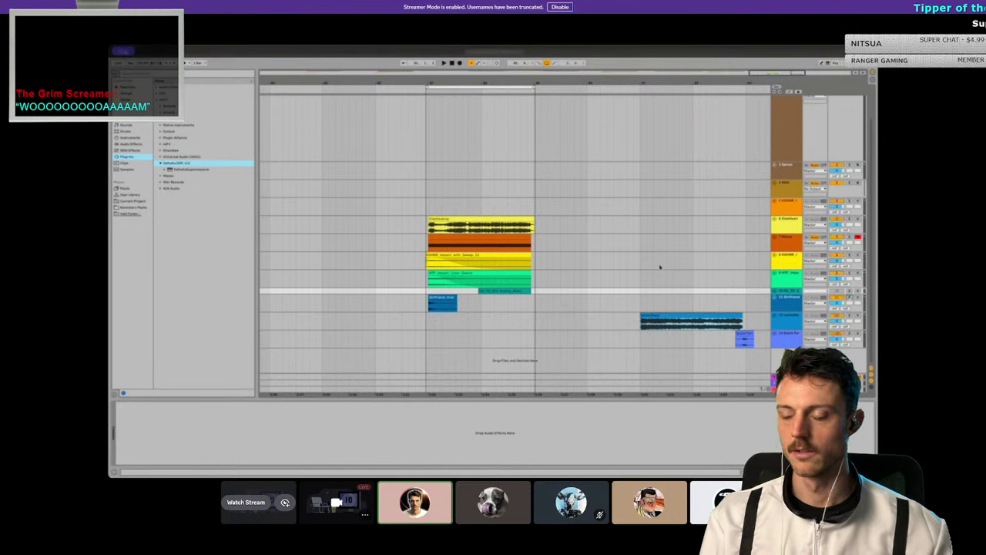
{"action": "left_click", "coordinate": [551, 244]}
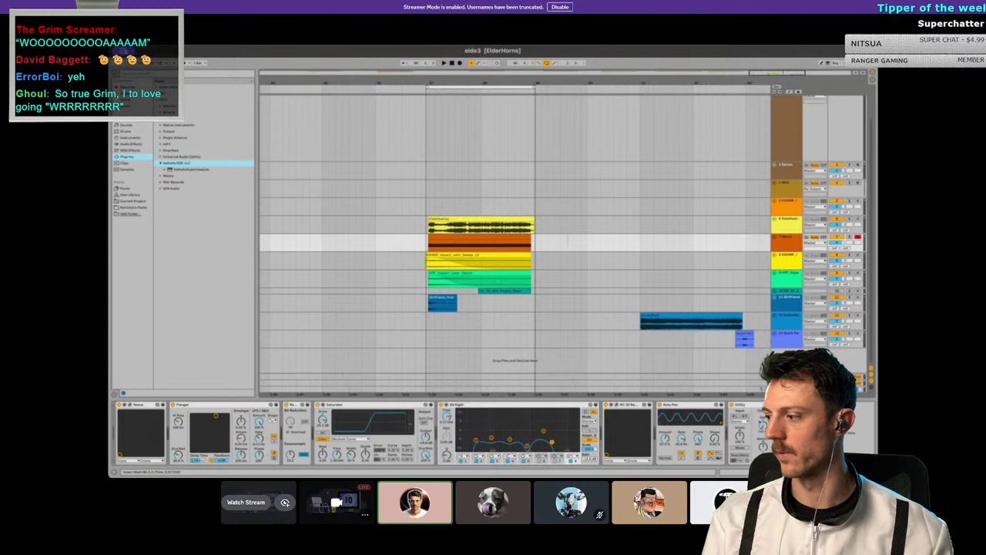
{"action": "scroll", "coordinate": [514, 231], "scroll_direction": "down", "scroll_amount": 2}
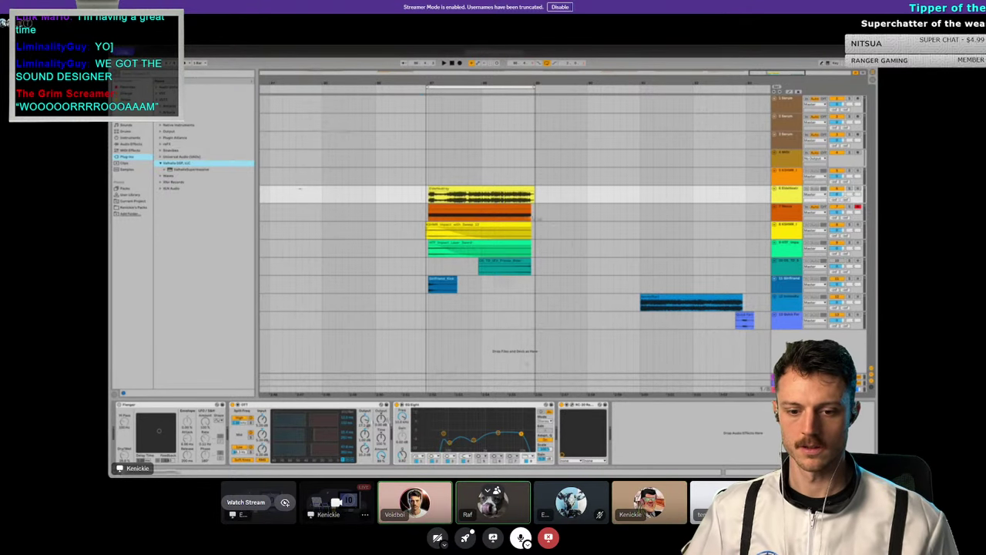
Step: Exit the full-screen stream and replay the tripod's heat-ray attack over the town in the War of the Worlds gameplay video
{"action": "key", "text": "Escape"}
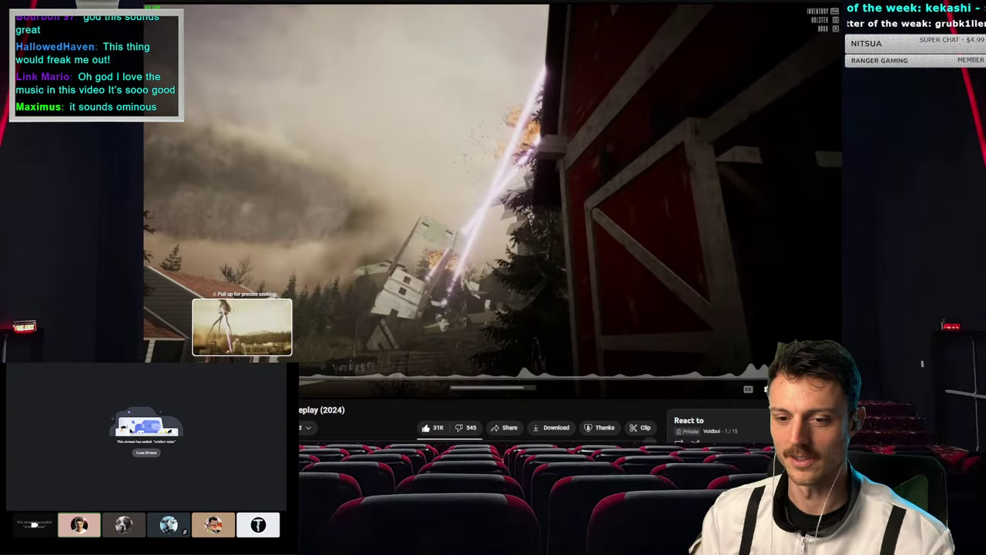
{"action": "left_click", "coordinate": [308, 379]}
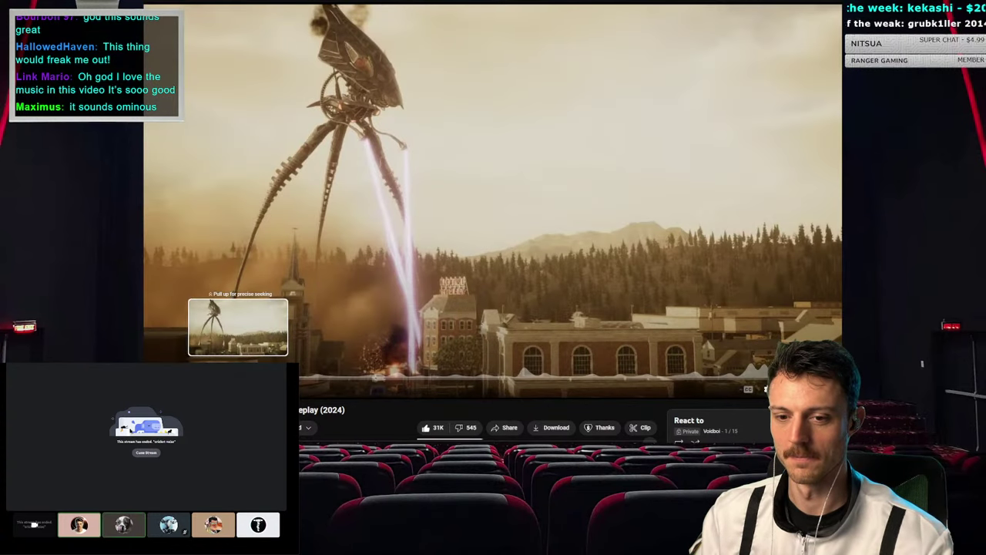
{"action": "left_click", "coordinate": [242, 379]}
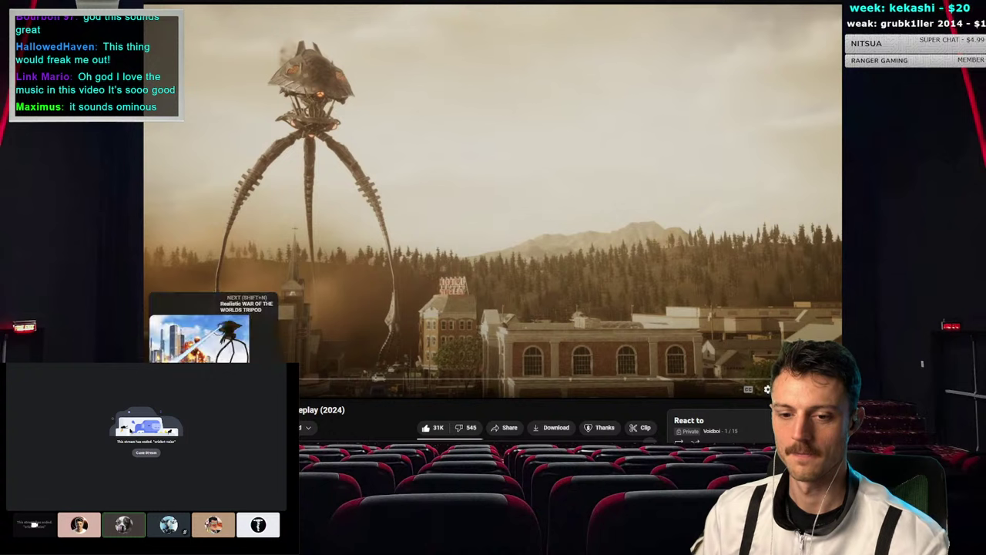
{"action": "key", "text": "space"}
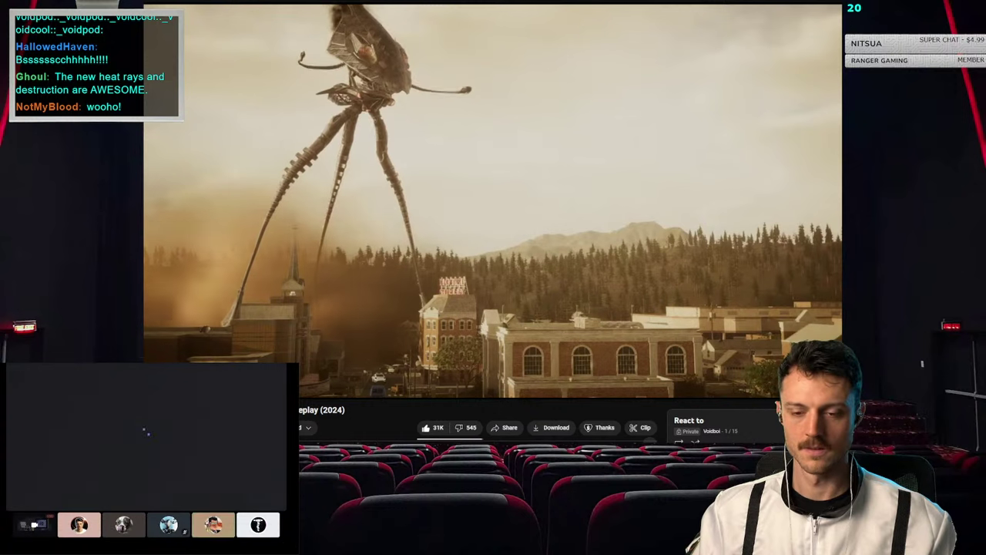
{"action": "left_click", "coordinate": [242, 377]}
{"action": "left_click_drag", "start_coordinate": [243, 377], "coordinate": [215, 377]}
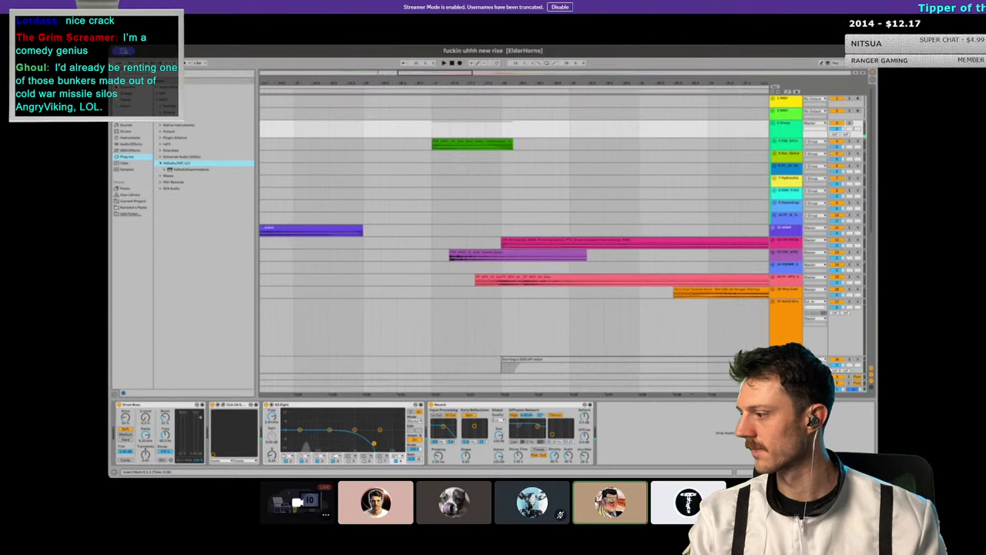
Step: Inspect the effects on the yellow hydraulics and pink tracks of the new rise project, and play its arrangement
{"action": "scroll", "coordinate": [514, 231], "scroll_direction": "down", "scroll_amount": 2}
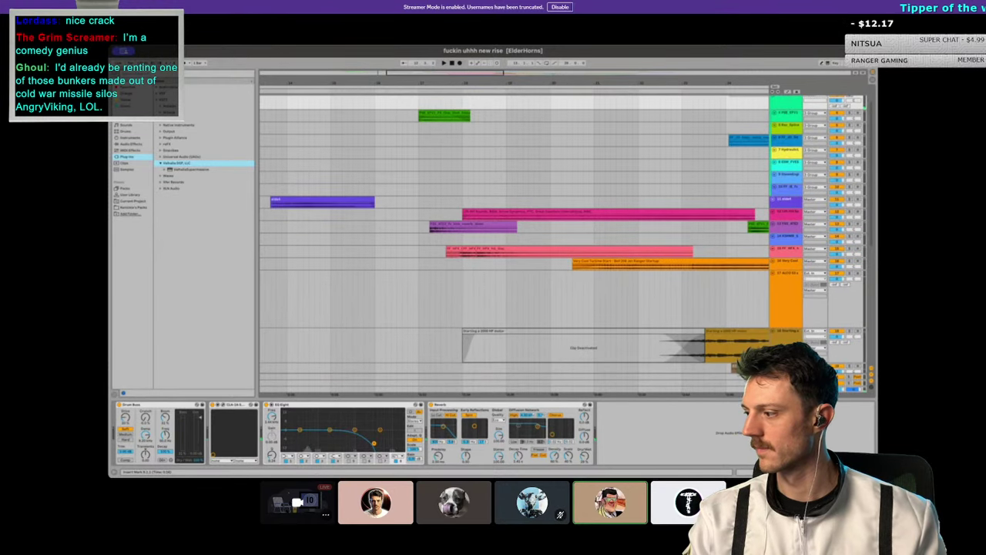
{"action": "left_click", "coordinate": [786, 151]}
{"action": "scroll", "coordinate": [514, 231], "scroll_direction": "down", "scroll_amount": 1}
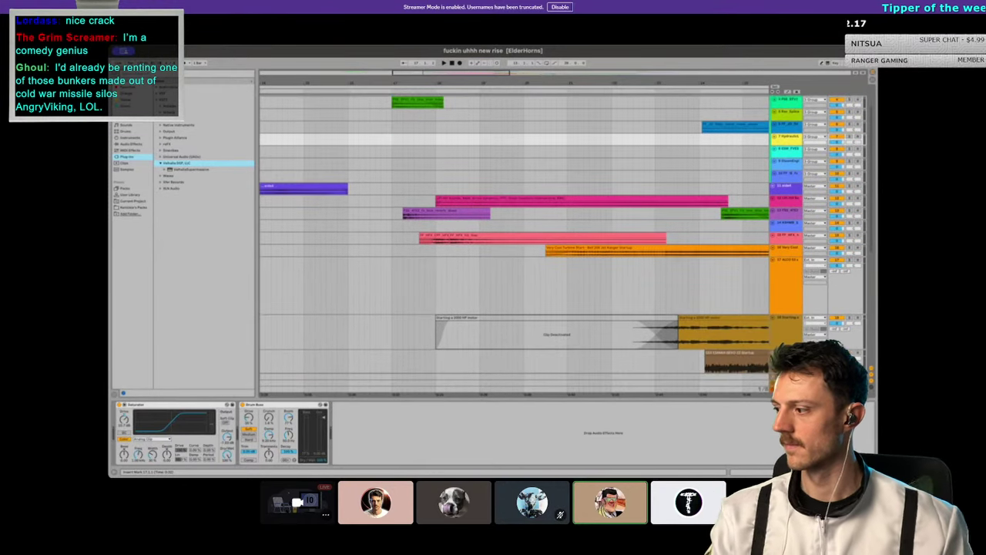
{"action": "left_click", "coordinate": [786, 212]}
{"action": "left_click", "coordinate": [785, 201]}
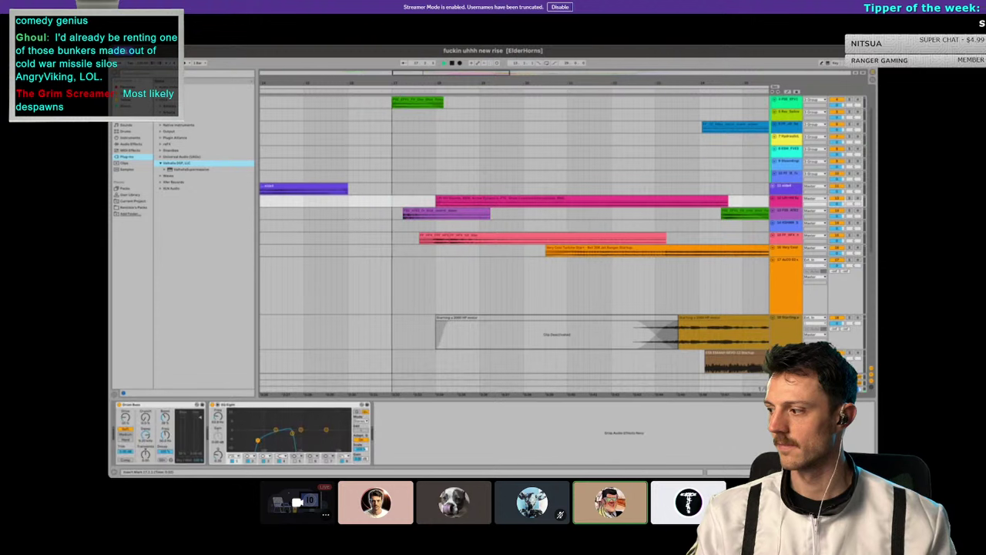
{"action": "scroll", "coordinate": [564, 245], "scroll_direction": "down", "scroll_amount": 1}
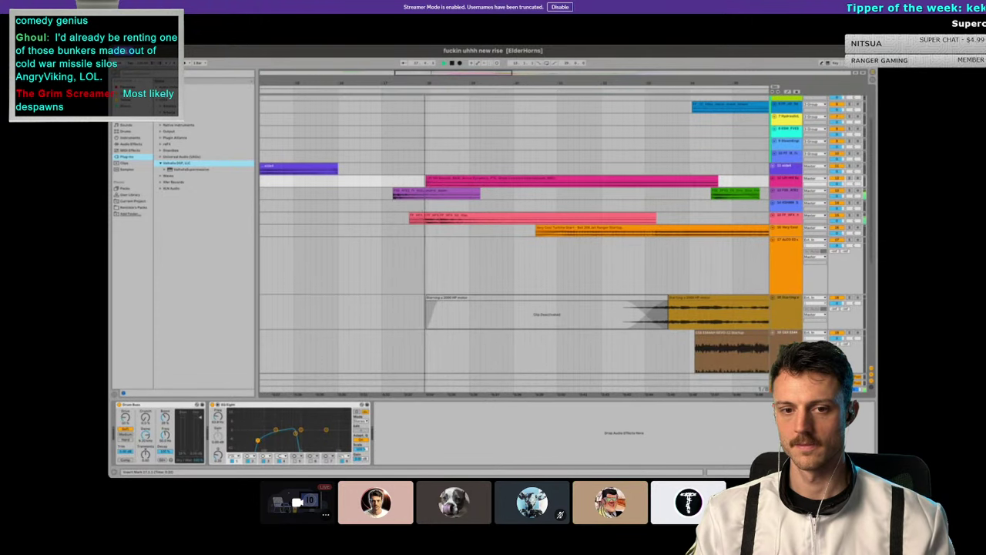
{"action": "scroll", "coordinate": [563, 234], "scroll_direction": "down", "scroll_amount": 1}
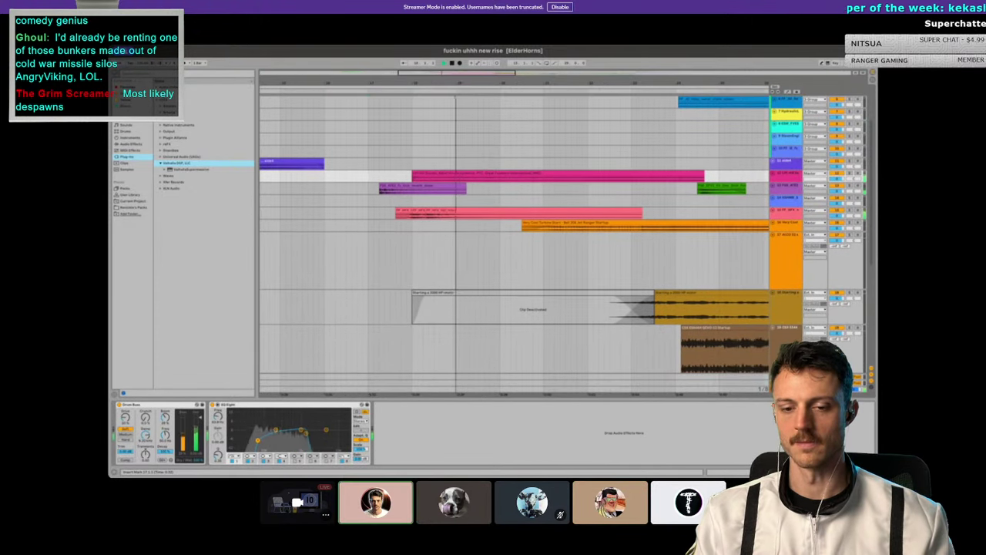
Step: Open the long pink clip's waveform and audition its soloed track, following playback through the lower tracks
{"action": "left_click", "coordinate": [555, 175]}
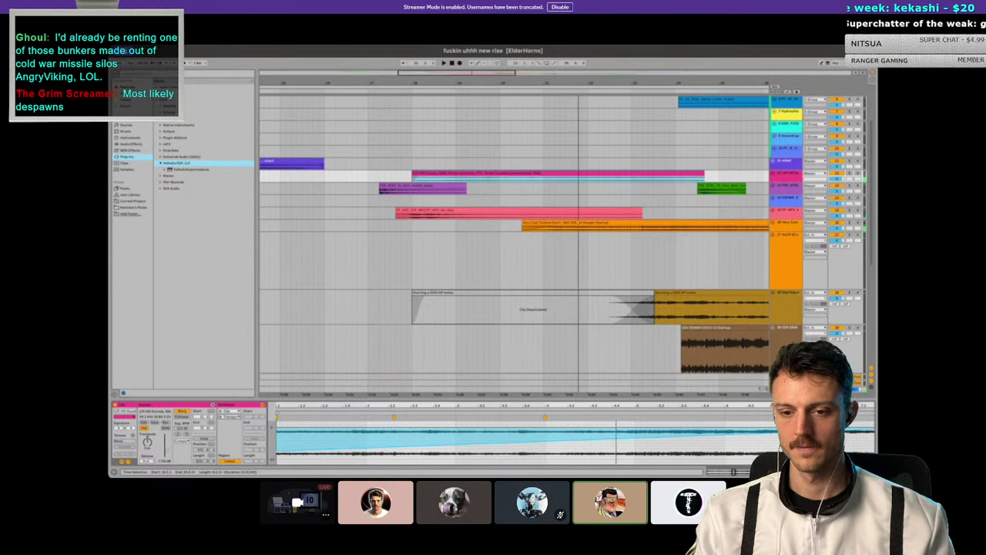
{"action": "left_click", "coordinate": [539, 163]}
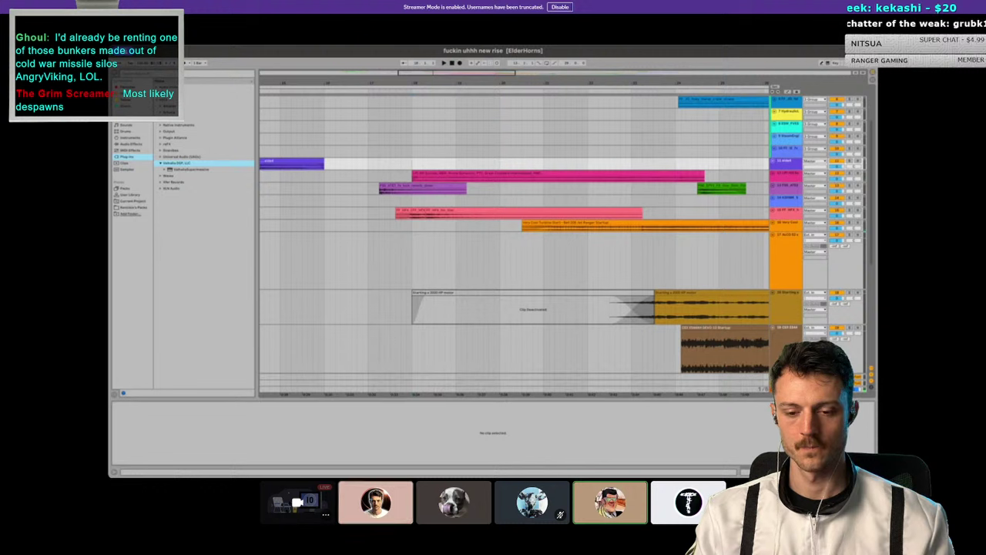
{"action": "left_click", "coordinate": [554, 176]}
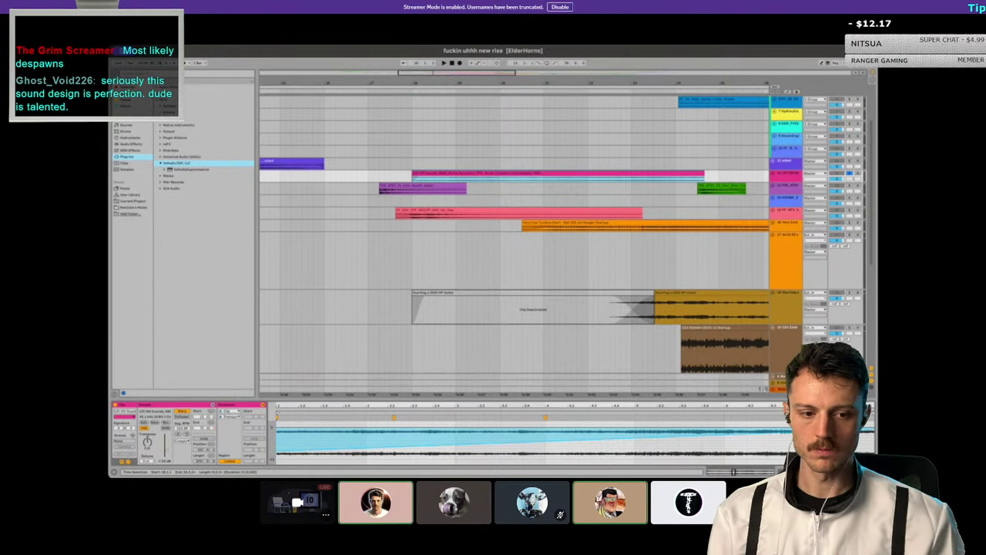
{"action": "key", "text": "space"}
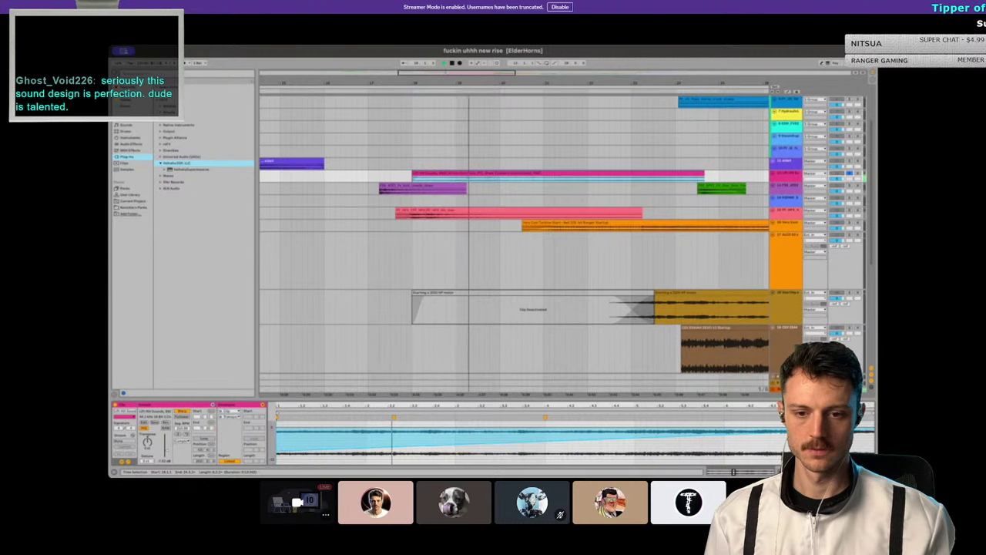
{"action": "scroll", "coordinate": [562, 231], "scroll_direction": "down", "scroll_amount": 2}
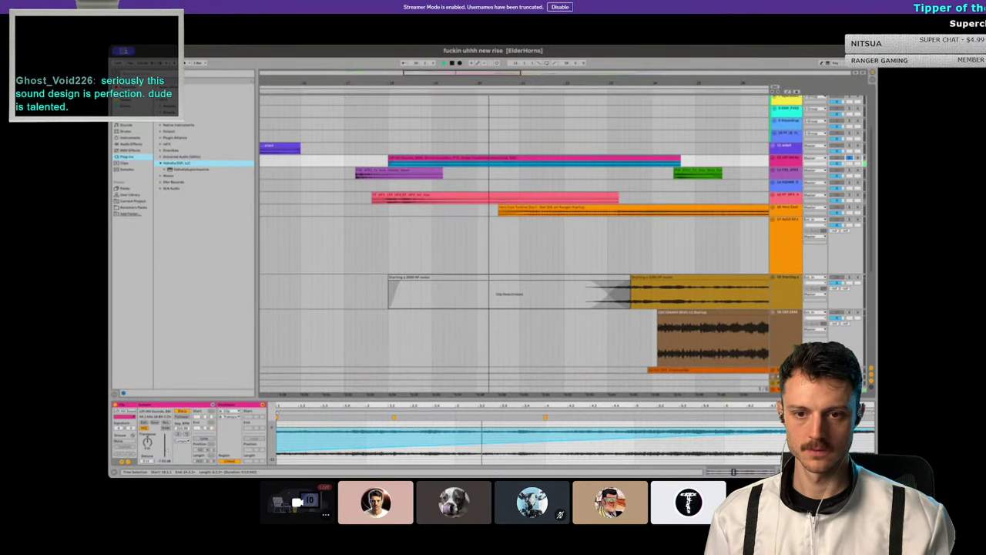
{"action": "scroll", "coordinate": [562, 231], "scroll_direction": "down", "scroll_amount": 2}
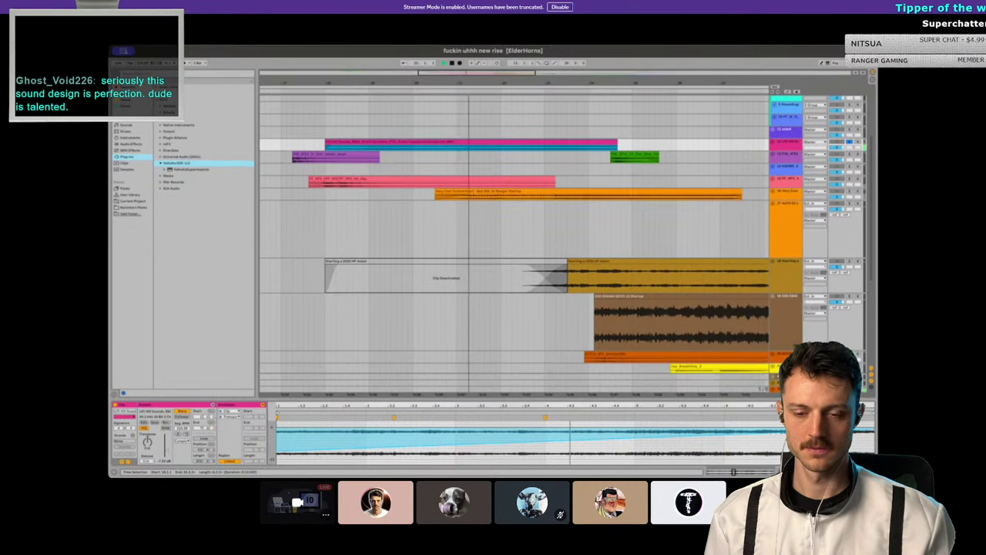
Step: Raise the shared stream's volume to 100% while the rise project plays
{"action": "scroll", "coordinate": [516, 232], "scroll_direction": "up", "scroll_amount": 1}
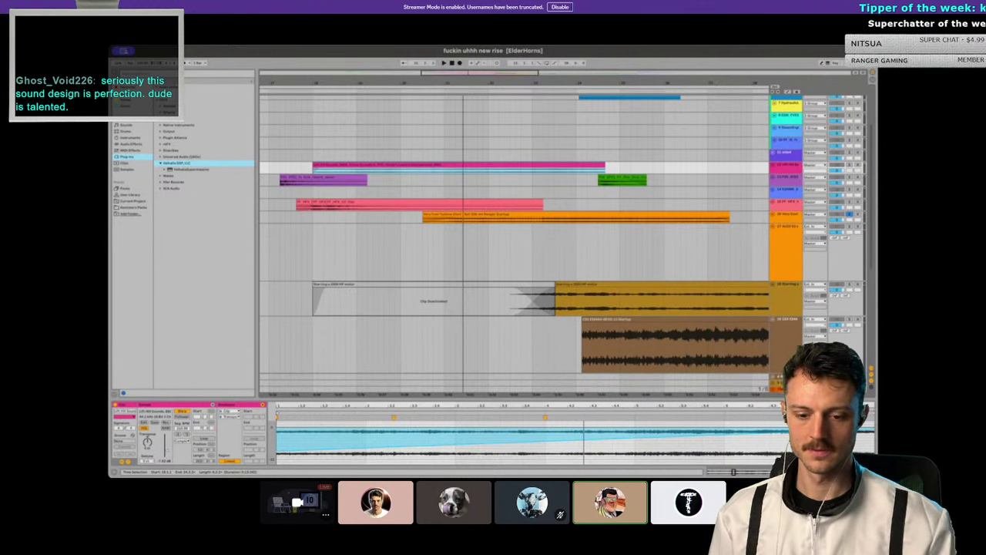
{"action": "right_click", "coordinate": [534, 317]}
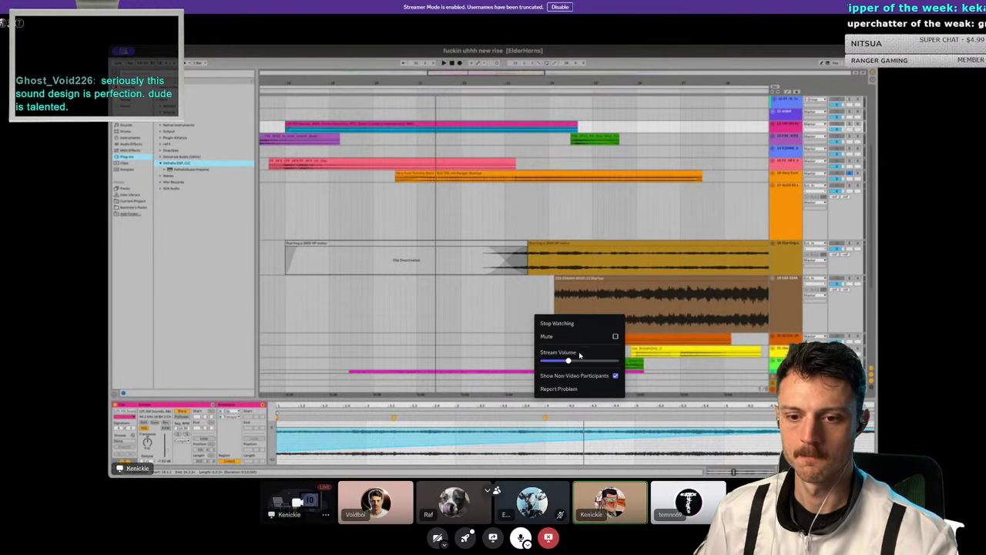
{"action": "left_click_drag", "start_coordinate": [569, 361], "coordinate": [571, 361]}
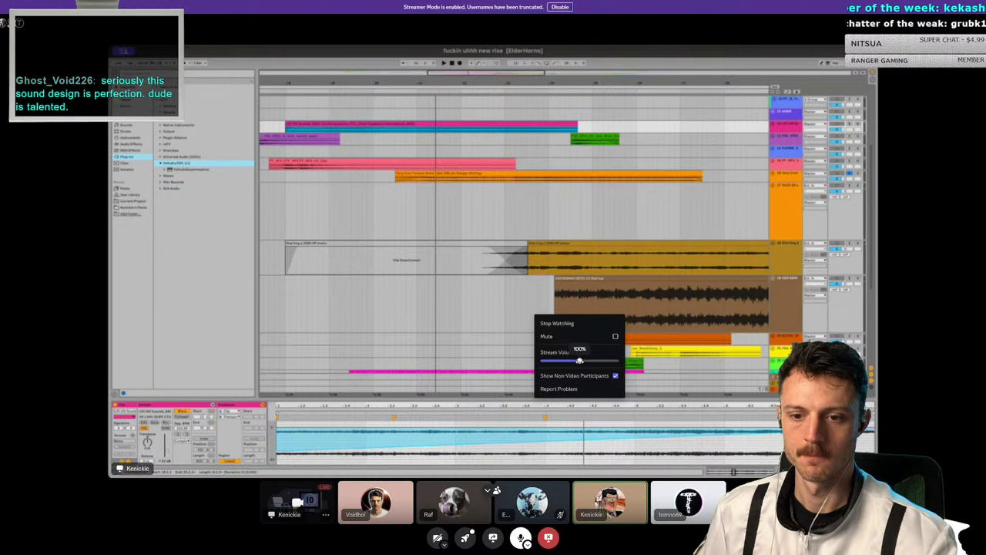
{"action": "key", "text": "Escape"}
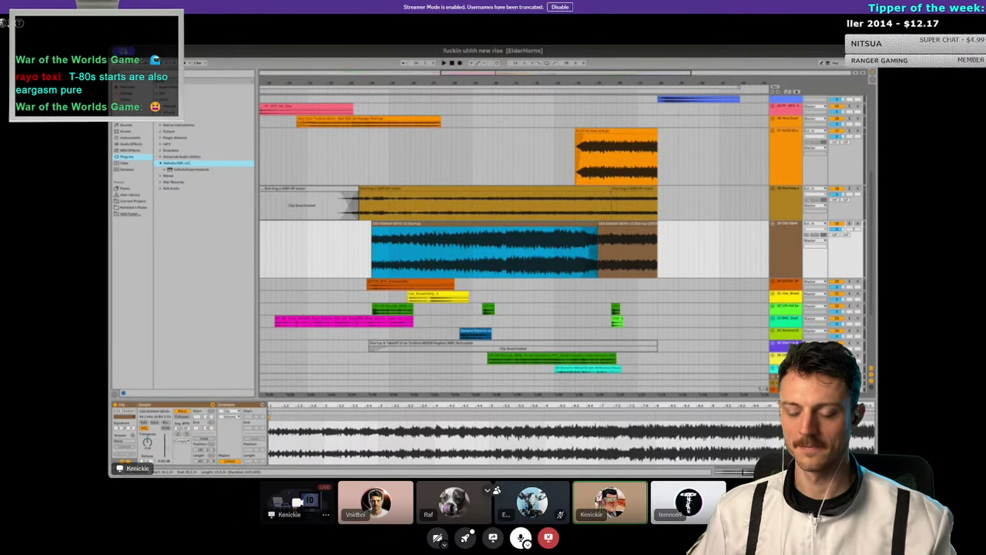
Step: Check the call participants' user volumes and lower the dog-avatar participant's to about 151%
{"action": "right_click", "coordinate": [610, 501]}
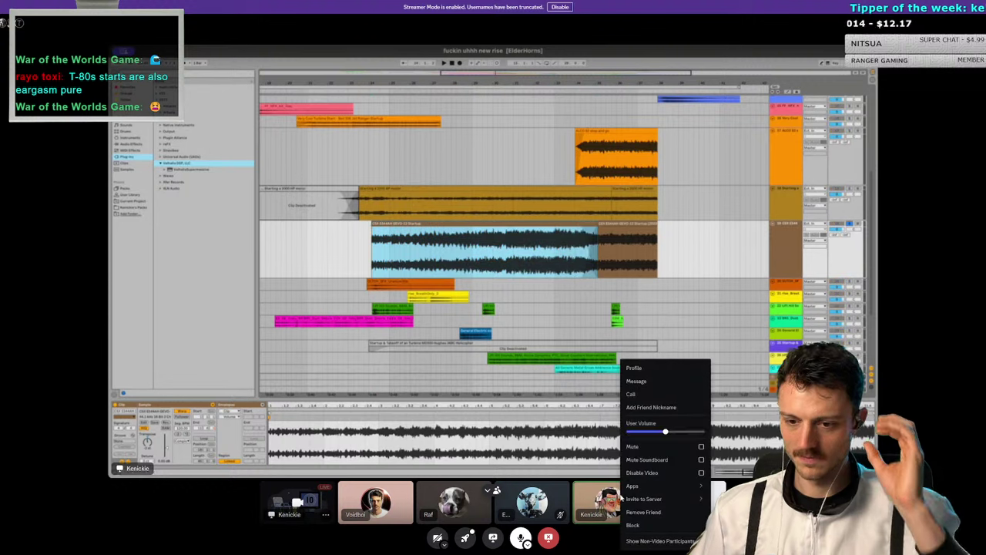
{"action": "key", "text": "Escape"}
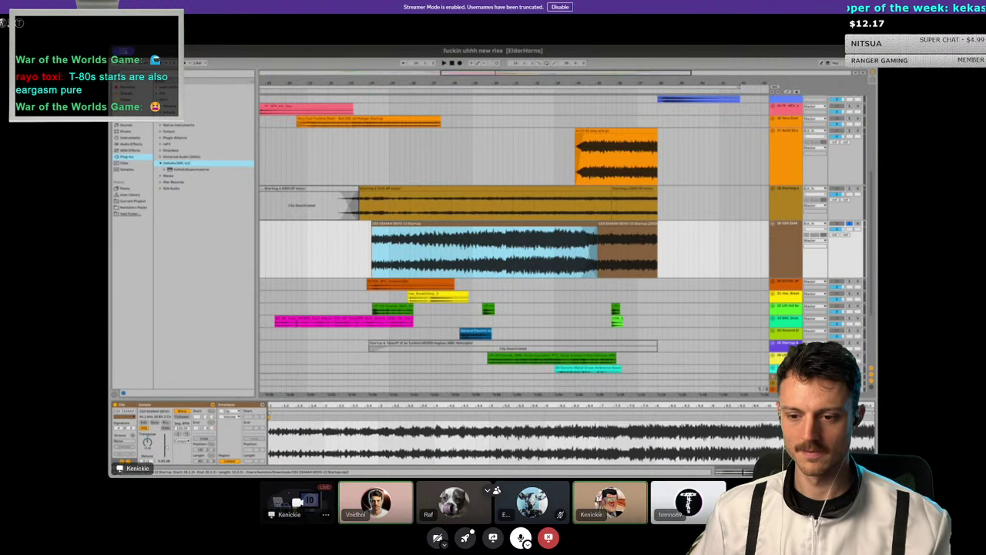
{"action": "right_click", "coordinate": [713, 493]}
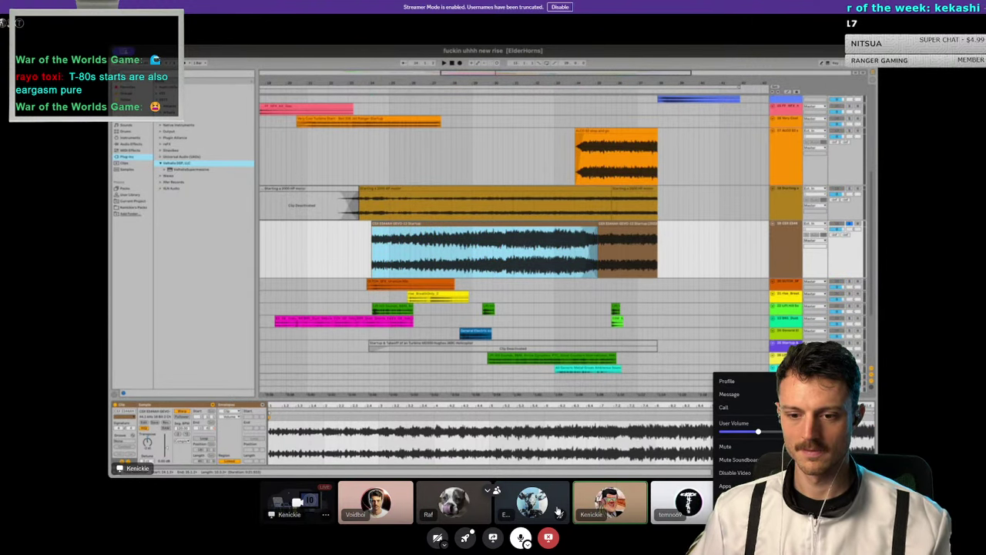
{"action": "right_click", "coordinate": [557, 512]}
{"action": "right_click", "coordinate": [456, 496]}
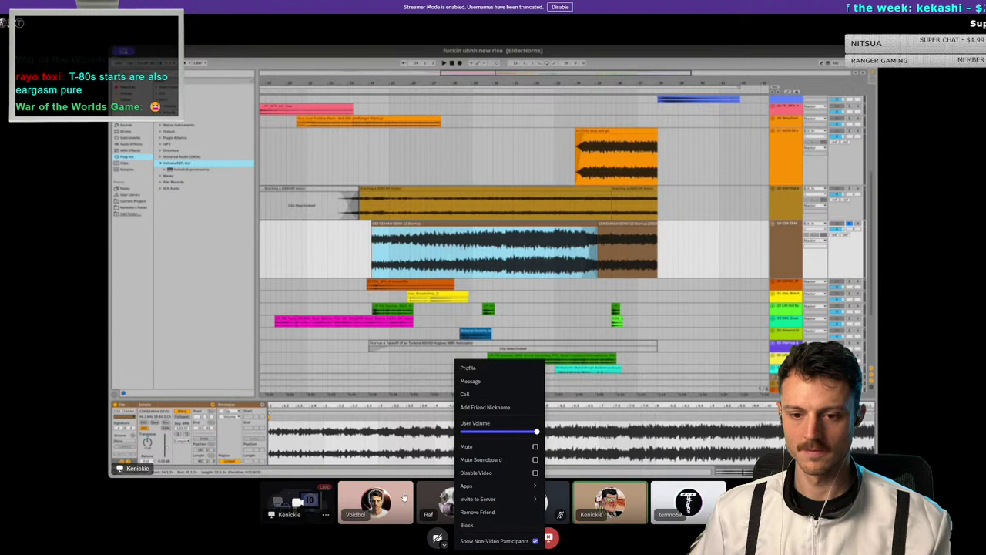
{"action": "mouse_move", "coordinate": [516, 432]}
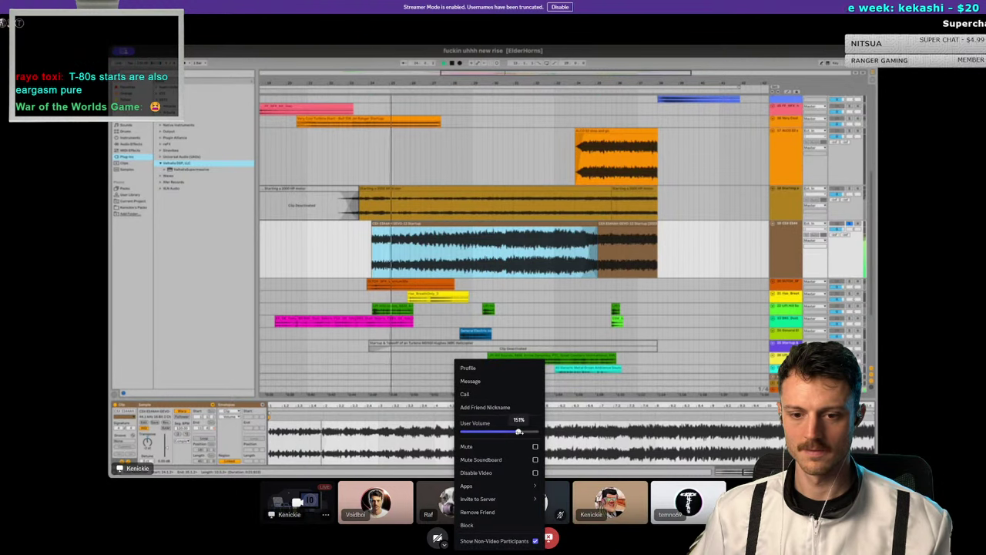
{"action": "key", "text": "Escape"}
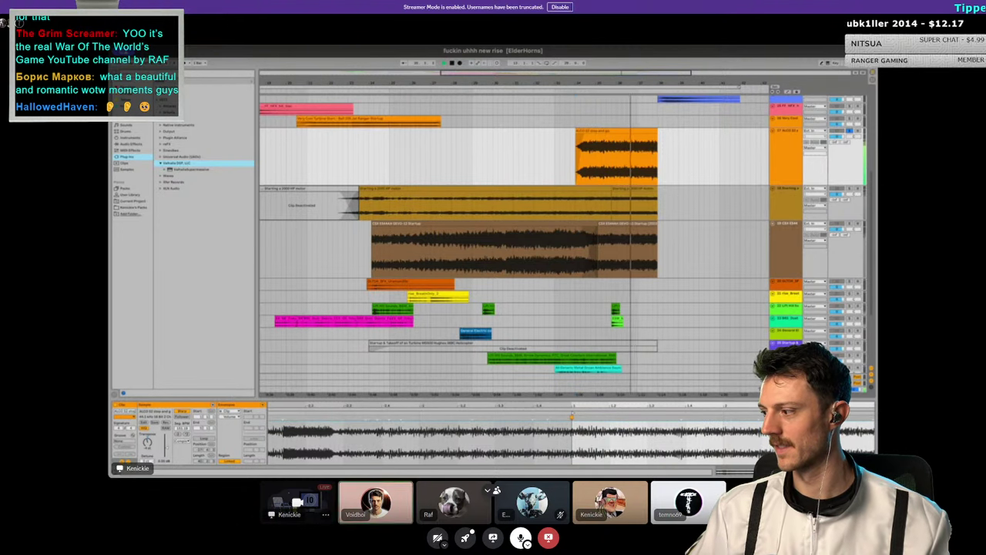
Step: Lower the dog-avatar participant's user volume further while the rise project's lower tracks are reviewed
{"action": "scroll", "coordinate": [563, 244], "scroll_direction": "down", "scroll_amount": 1}
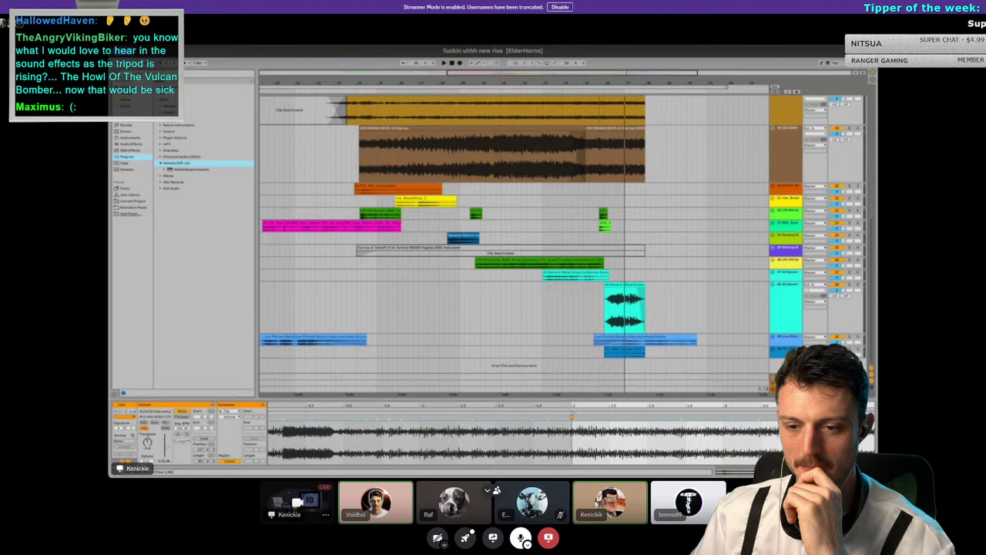
{"action": "right_click", "coordinate": [464, 506]}
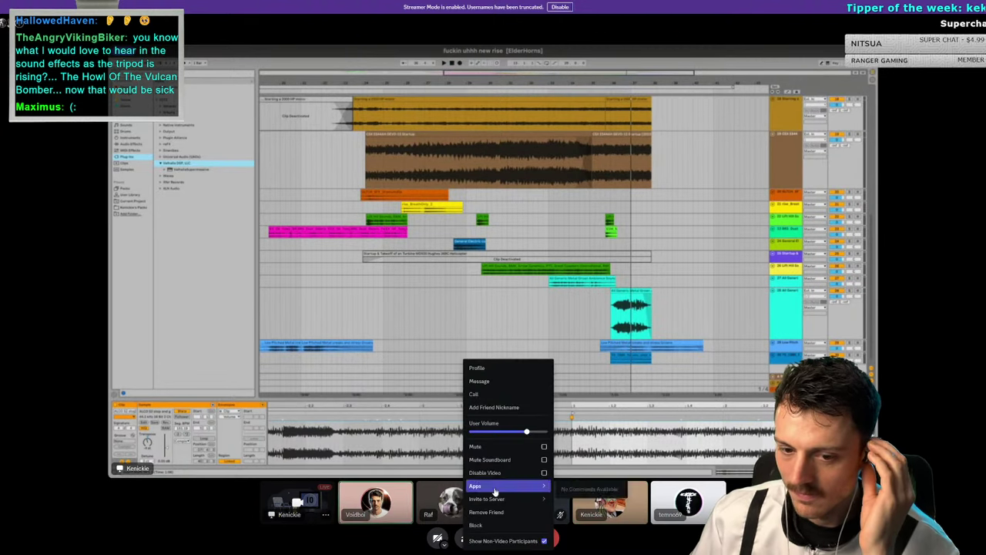
{"action": "left_click_drag", "start_coordinate": [526, 432], "coordinate": [512, 432]}
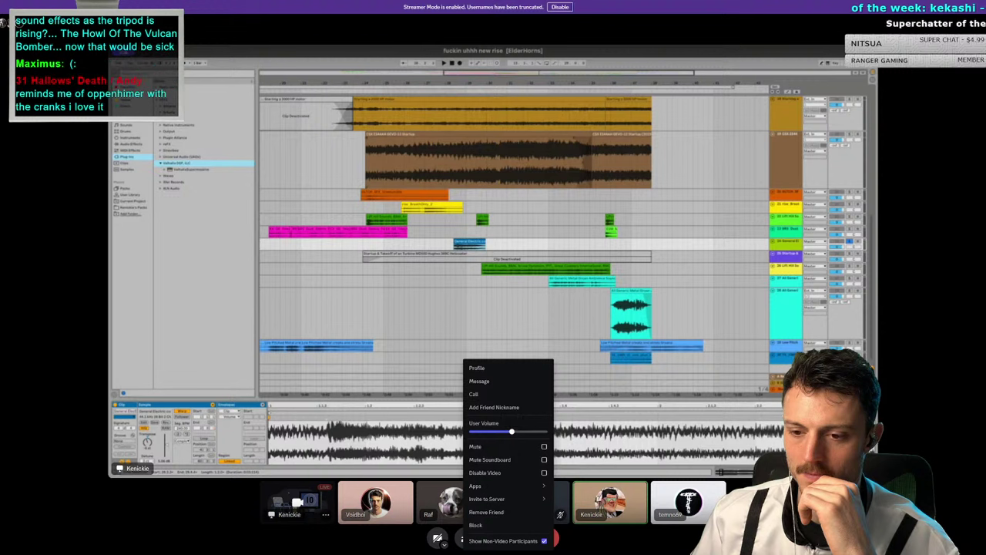
{"action": "left_click", "coordinate": [478, 504]}
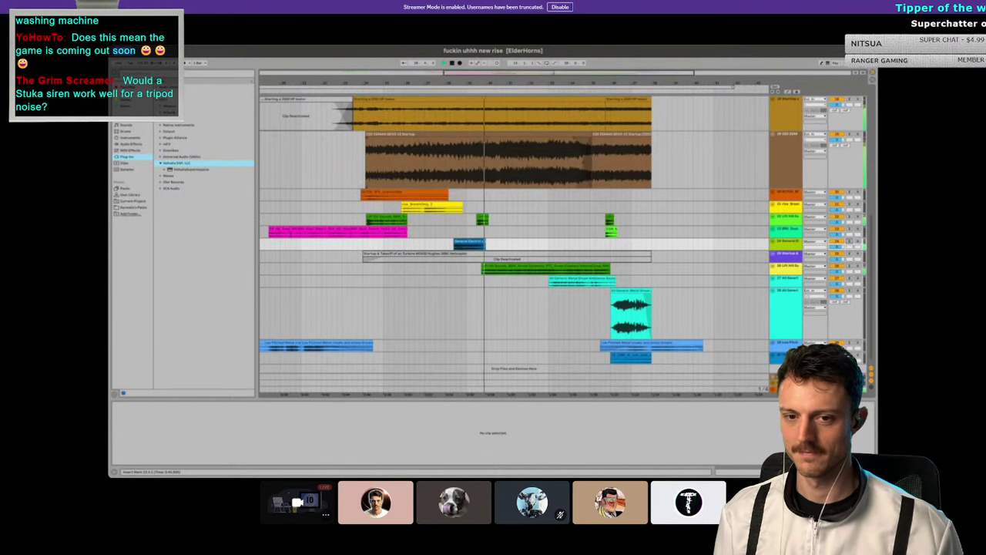
Step: Play the combined layers of the rise project and follow playback across the upper and lower tracks, selecting the yellow breathing track
{"action": "scroll", "coordinate": [509, 238], "scroll_direction": "up", "scroll_amount": 3}
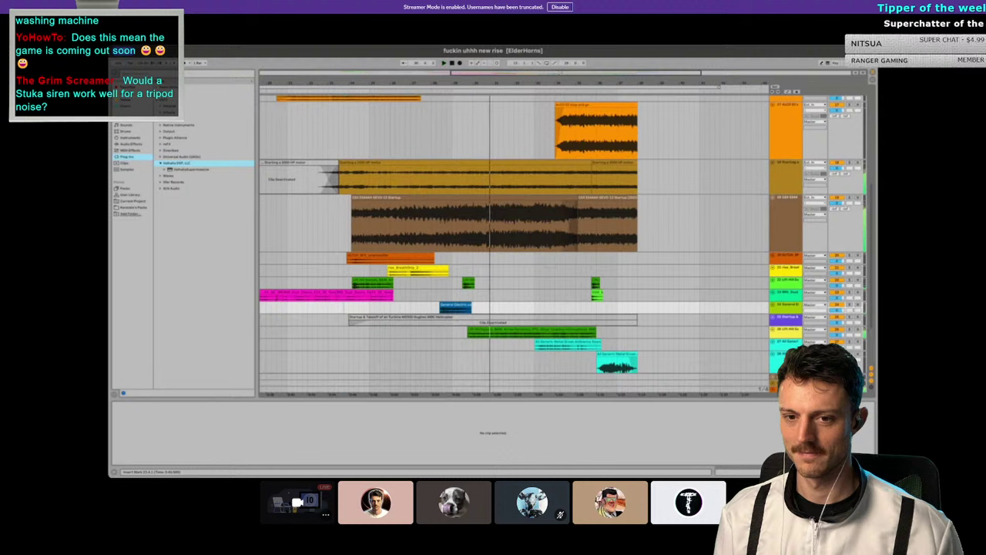
{"action": "left_click", "coordinate": [786, 269]}
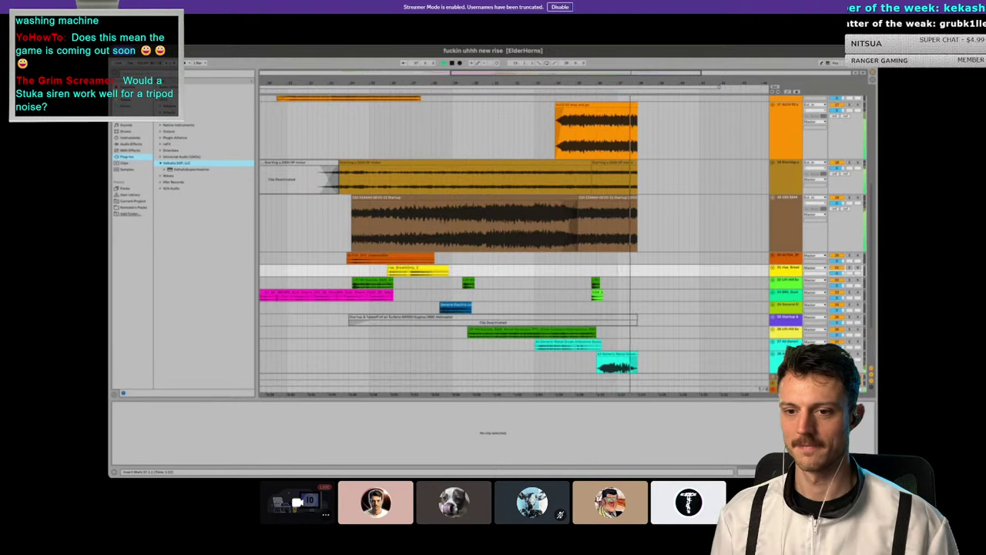
{"action": "scroll", "coordinate": [508, 239], "scroll_direction": "up", "scroll_amount": 1}
{"action": "scroll", "coordinate": [508, 238], "scroll_direction": "up", "scroll_amount": 4}
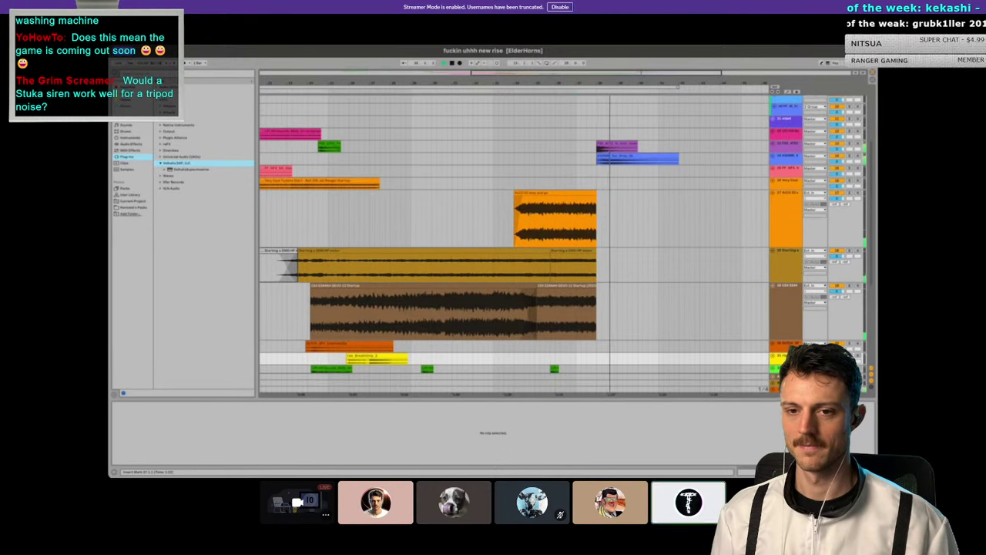
{"action": "scroll", "coordinate": [508, 238], "scroll_direction": "down", "scroll_amount": 8}
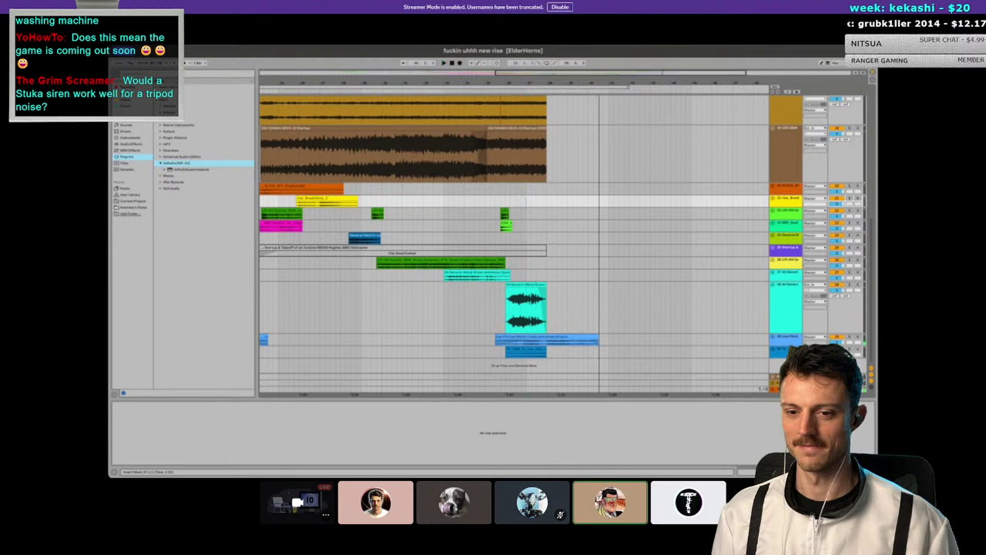
Step: Open the waveform of the purple clip near the end of the rise arrangement and play it with its neighbouring layers
{"action": "scroll", "coordinate": [509, 239], "scroll_direction": "up", "scroll_amount": 9}
{"action": "left_click", "coordinate": [562, 179]}
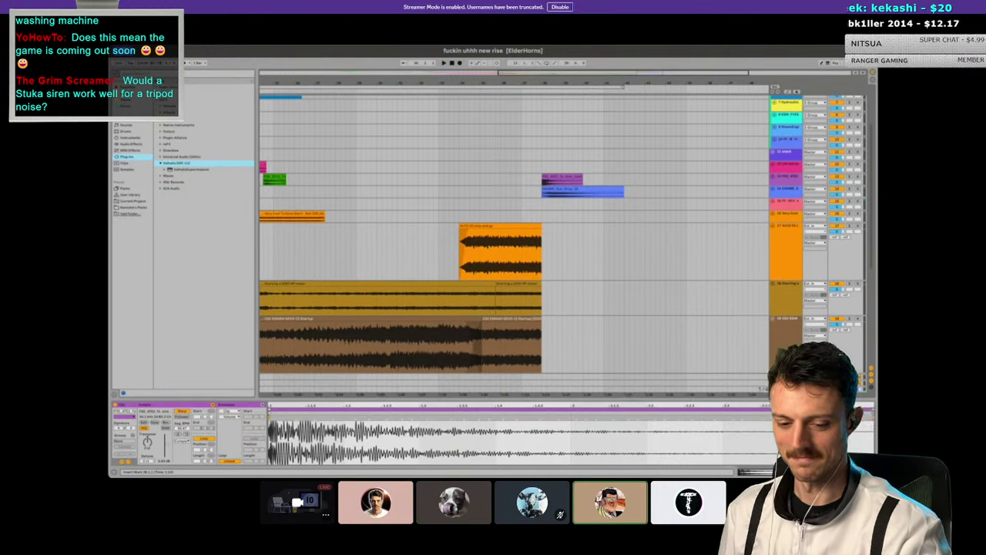
{"action": "key", "text": "space"}
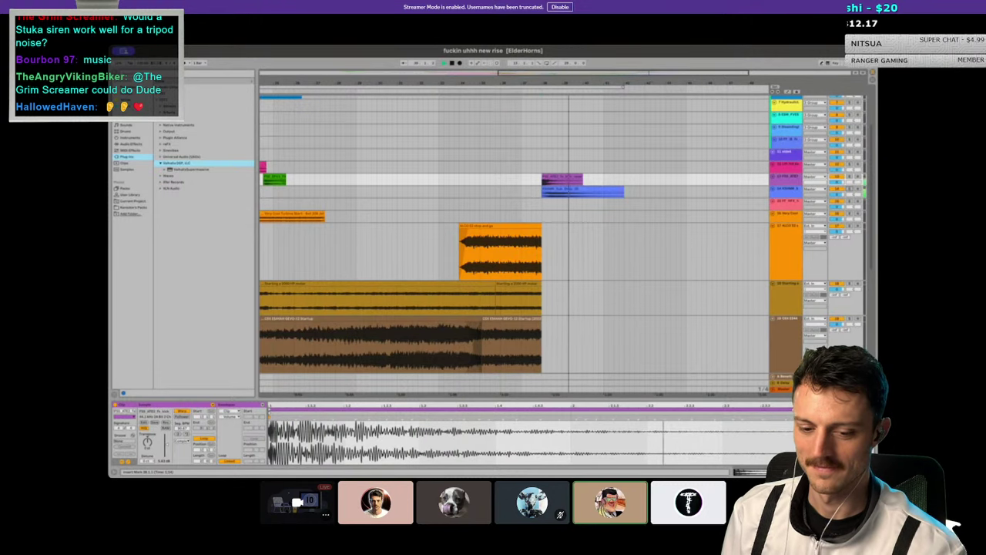
Step: Survey the whole rise arrangement, from the lowest cyan and blue layers up to the grouped clips on the first tracks
{"action": "scroll", "coordinate": [563, 243], "scroll_direction": "down", "scroll_amount": 6}
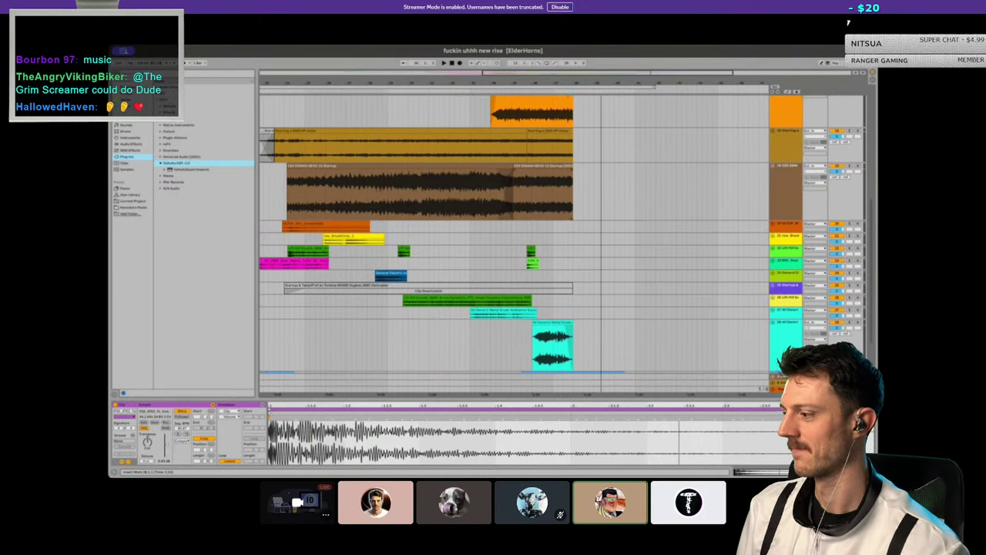
{"action": "scroll", "coordinate": [562, 243], "scroll_direction": "down", "scroll_amount": 1}
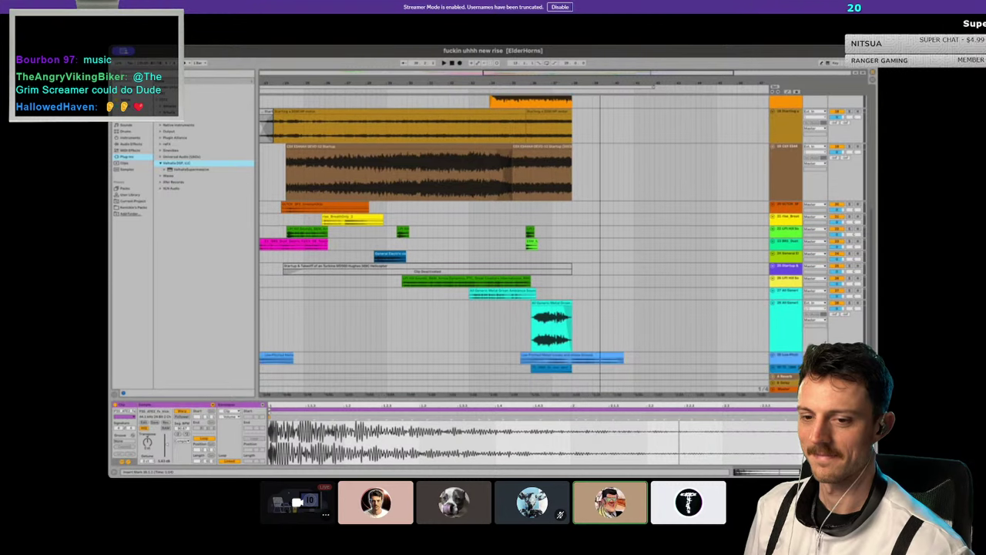
{"action": "scroll", "coordinate": [563, 244], "scroll_direction": "down", "scroll_amount": 4, "text": "ctrl"}
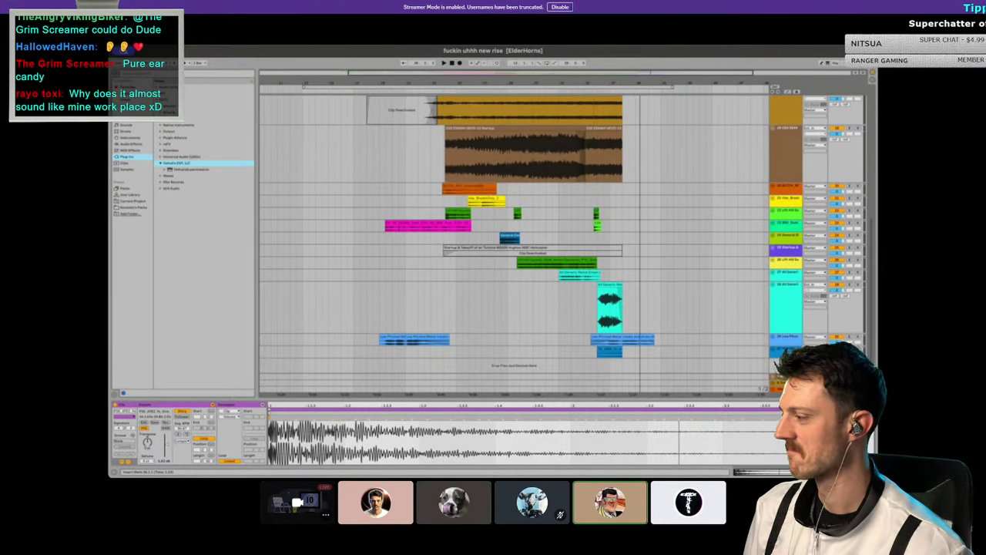
{"action": "scroll", "coordinate": [562, 244], "scroll_direction": "up", "scroll_amount": 10}
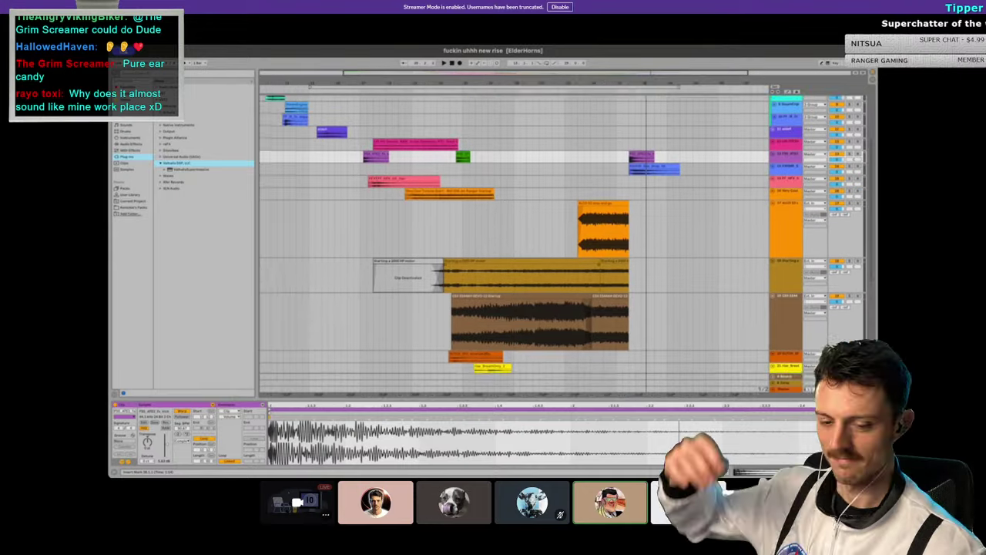
{"action": "scroll", "coordinate": [562, 244], "scroll_direction": "down", "scroll_amount": 10}
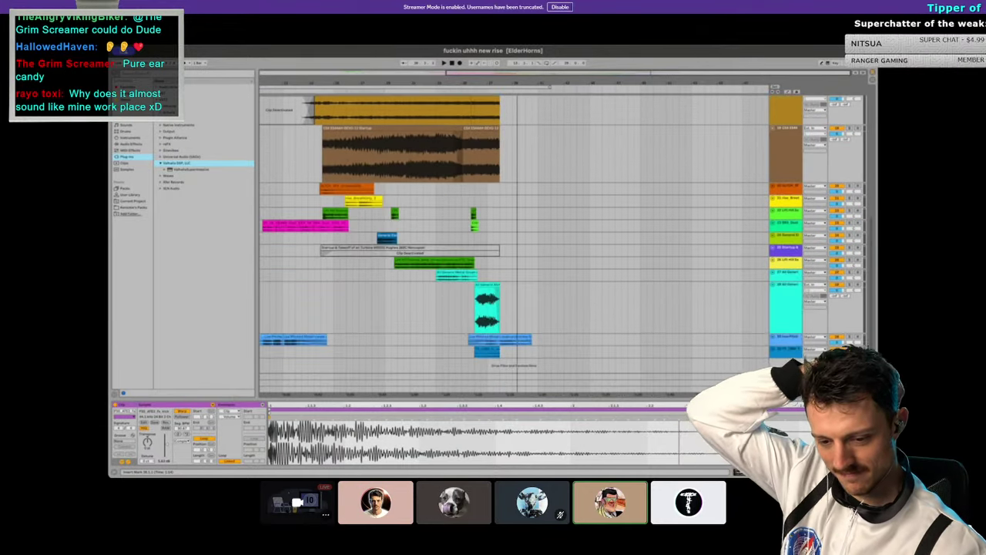
{"action": "scroll", "coordinate": [562, 244], "scroll_direction": "up", "scroll_amount": 10}
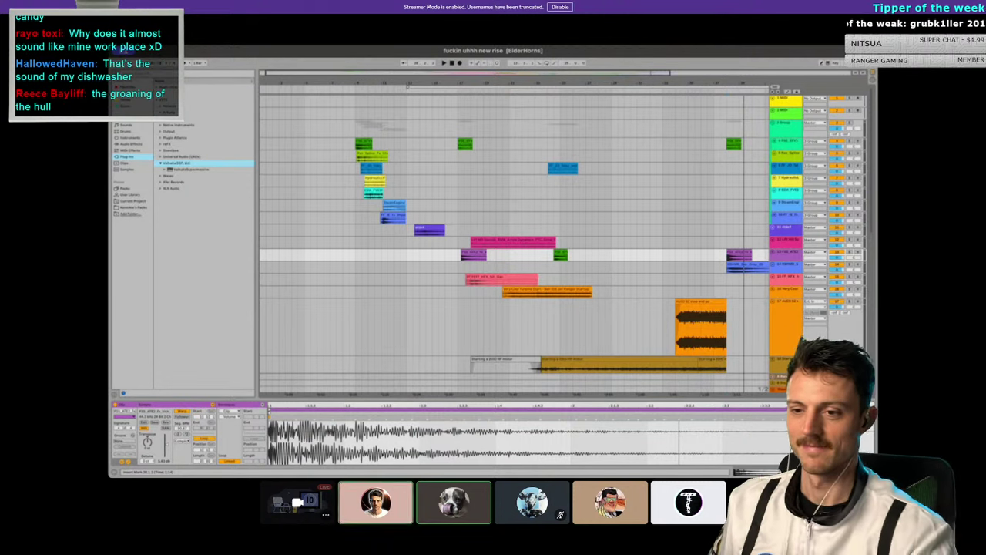
Step: Set the dog-avatar participant's user volume to about 101%
{"action": "mouse_move", "coordinate": [913, 339]}
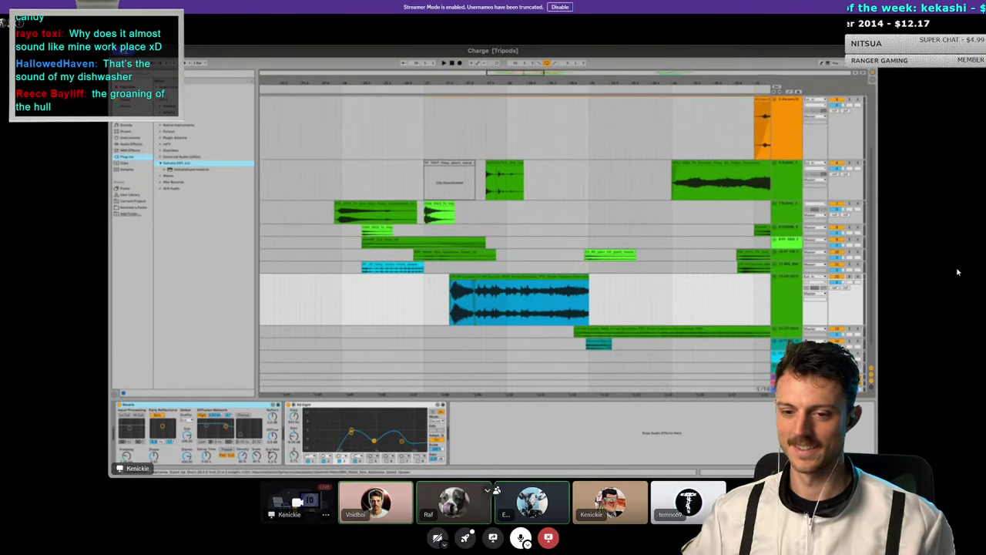
{"action": "right_click", "coordinate": [455, 500]}
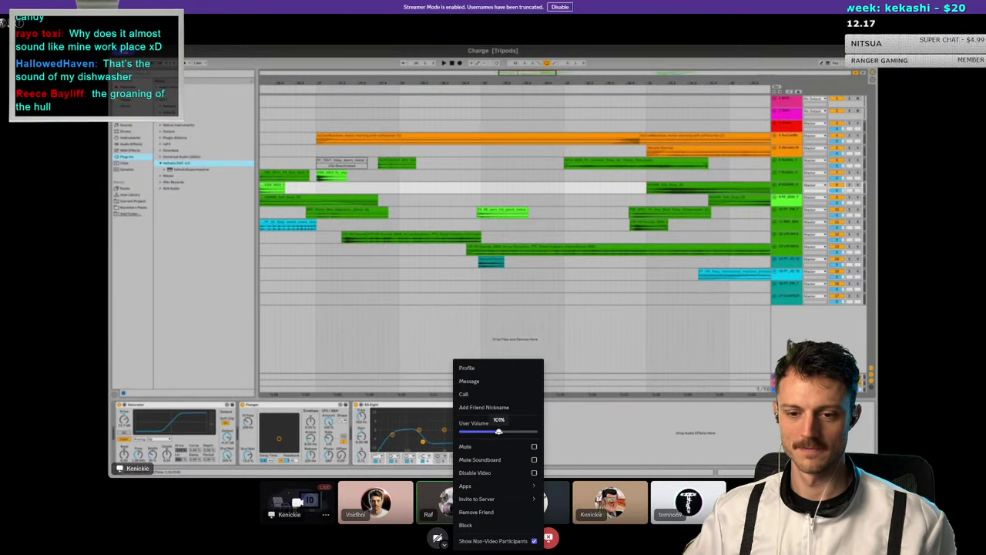
{"action": "left_click_drag", "start_coordinate": [499, 431], "coordinate": [499, 432]}
{"action": "key", "text": "Escape"}
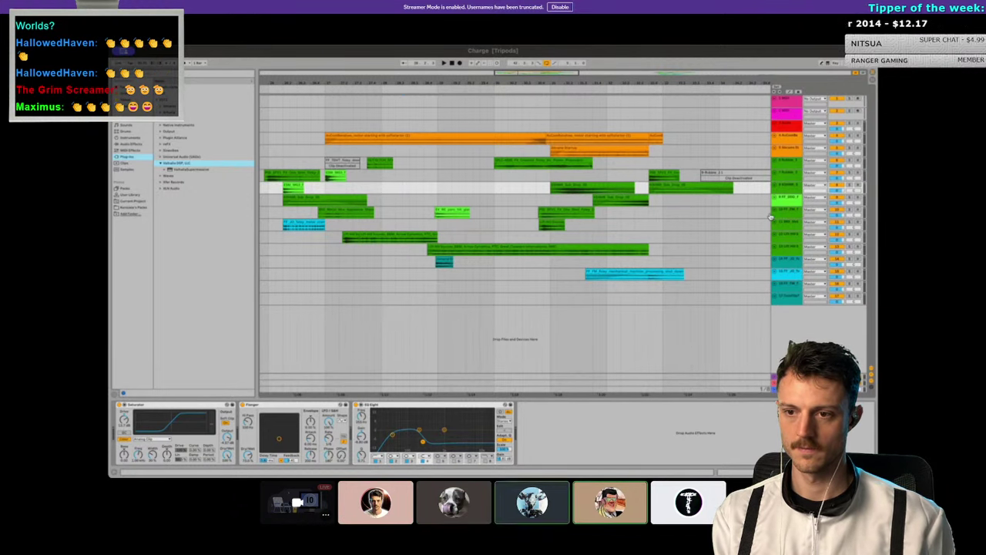
Step: Open the long orange motor clip in the Charge project, expand its track, and audition it soloed
{"action": "scroll", "coordinate": [770, 218], "scroll_direction": "left", "scroll_amount": 3}
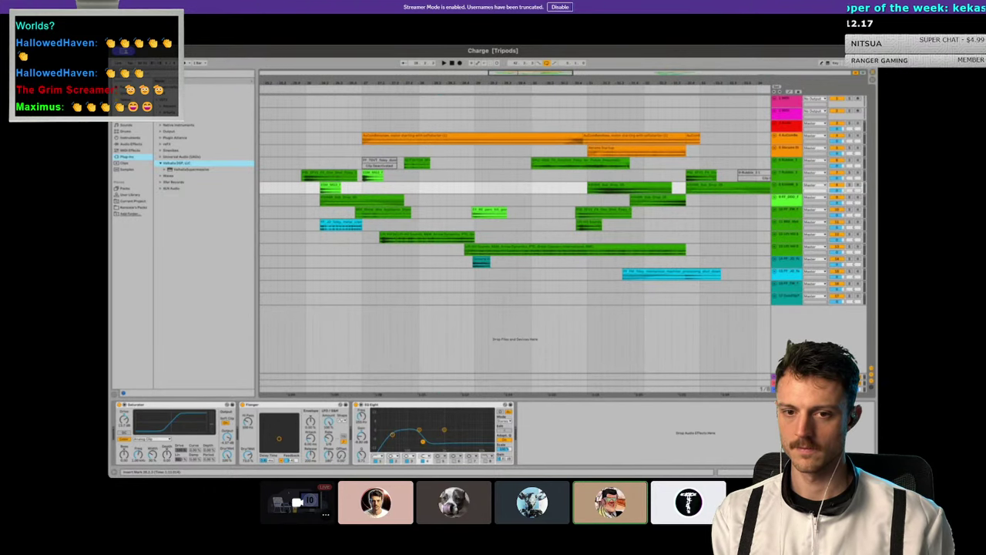
{"action": "left_click", "coordinate": [471, 137]}
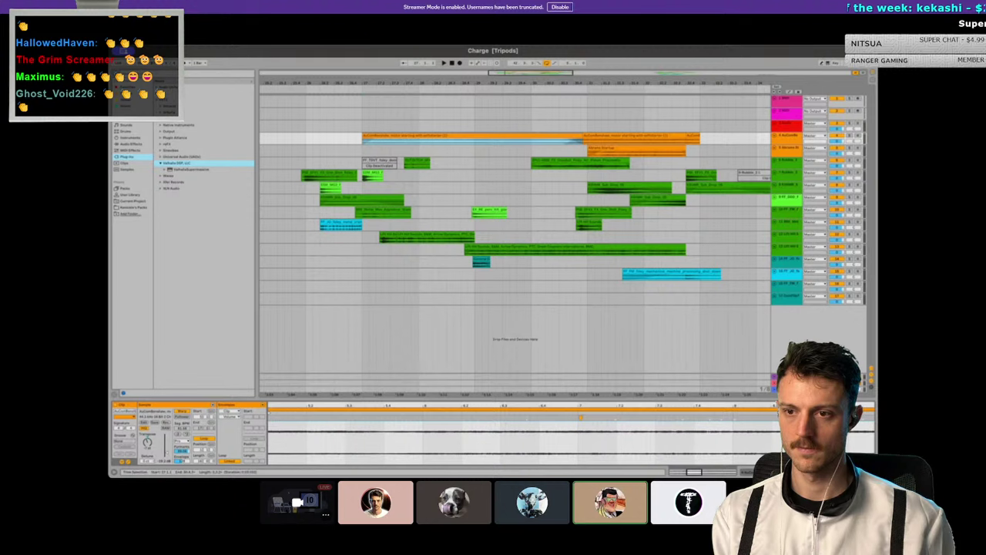
{"action": "scroll", "coordinate": [653, 218], "scroll_direction": "up", "scroll_amount": 2, "text": "ctrl"}
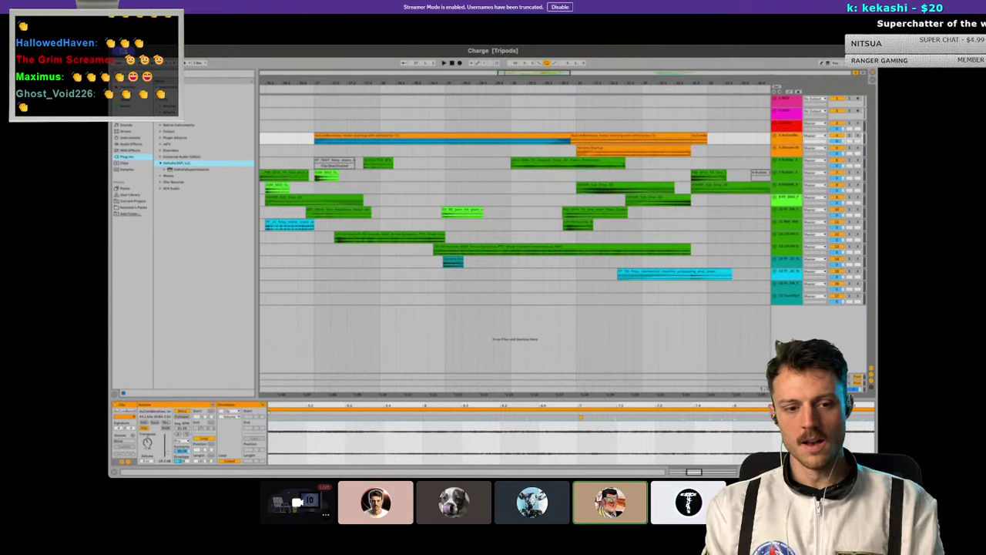
{"action": "key", "text": "u"}
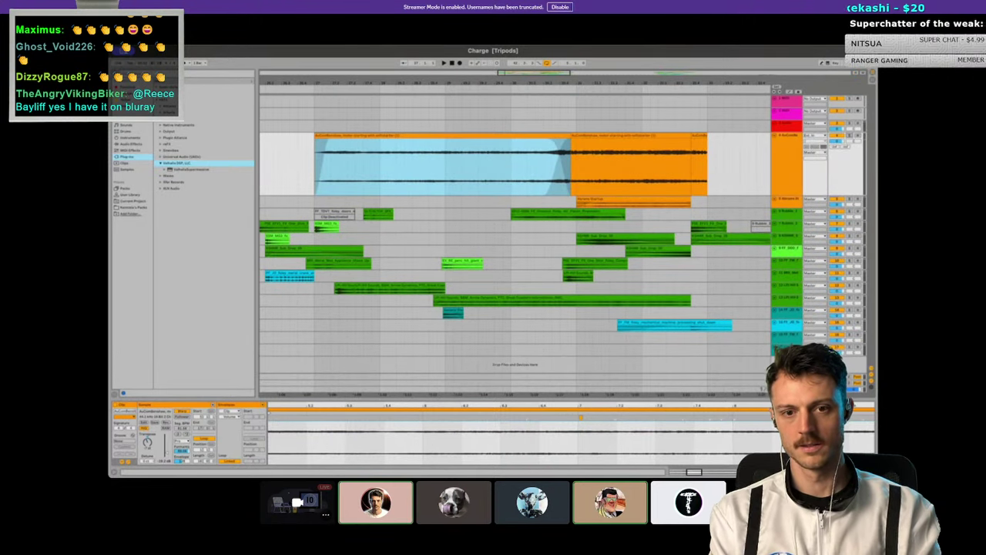
{"action": "key", "text": "space"}
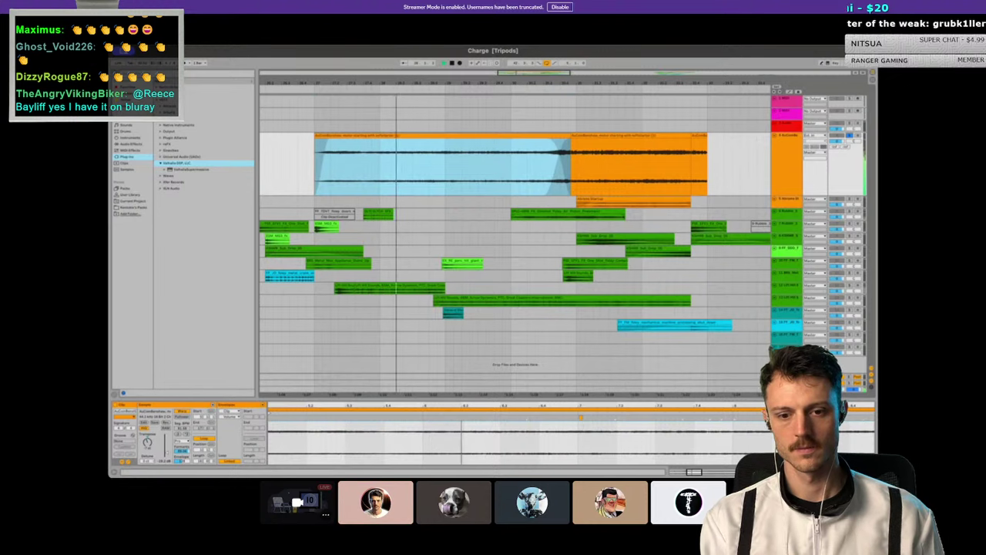
{"action": "key", "text": "minus"}
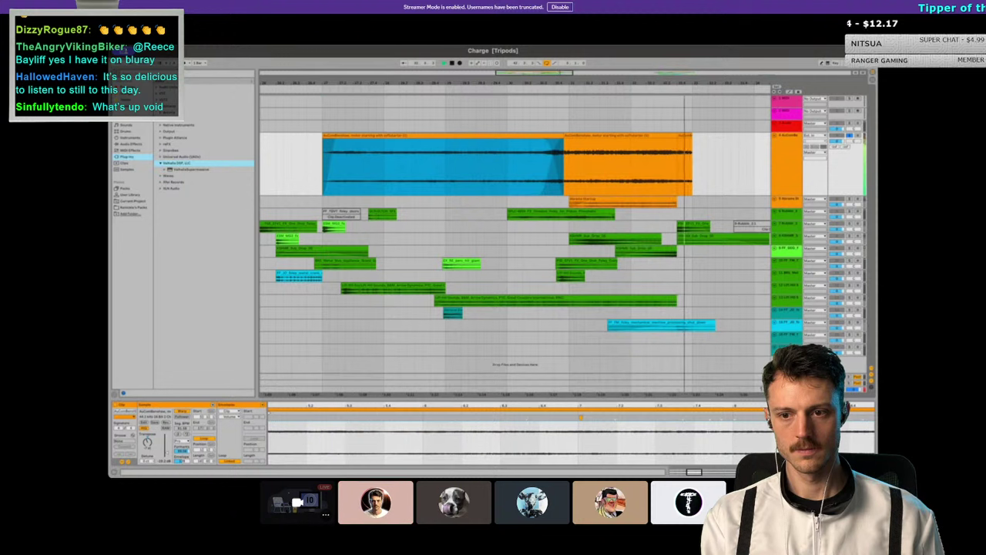
Step: End the solo audition, select the second section of the orange motor clip, and show its track's effect chain
{"action": "key", "text": "space"}
{"action": "left_click", "coordinate": [685, 164]}
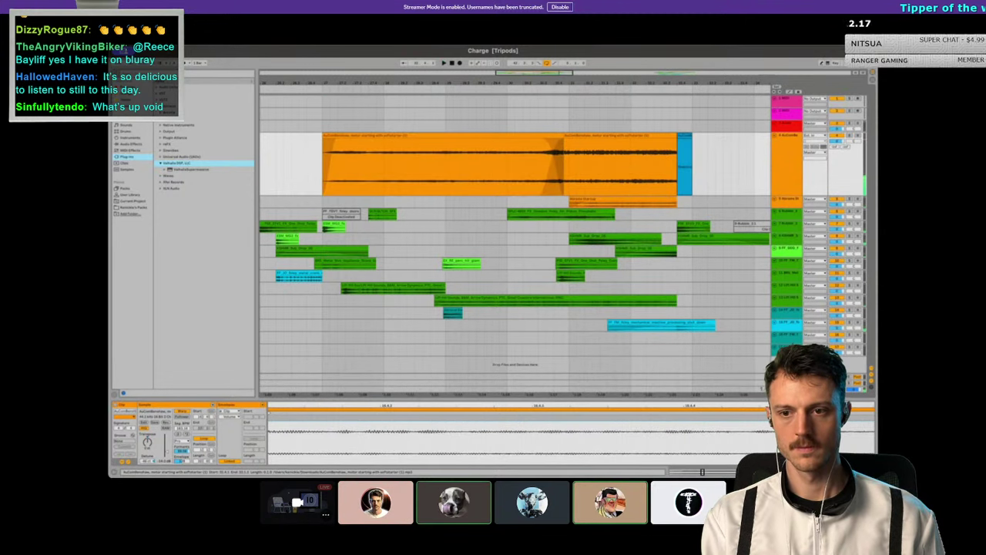
{"action": "scroll", "coordinate": [515, 238], "scroll_direction": "left", "scroll_amount": 3}
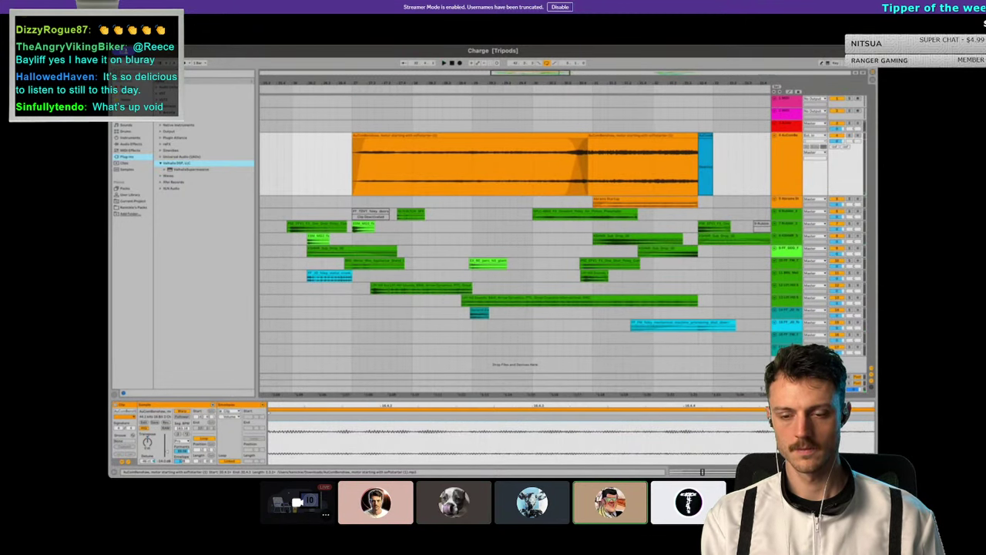
{"action": "left_click", "coordinate": [642, 164]}
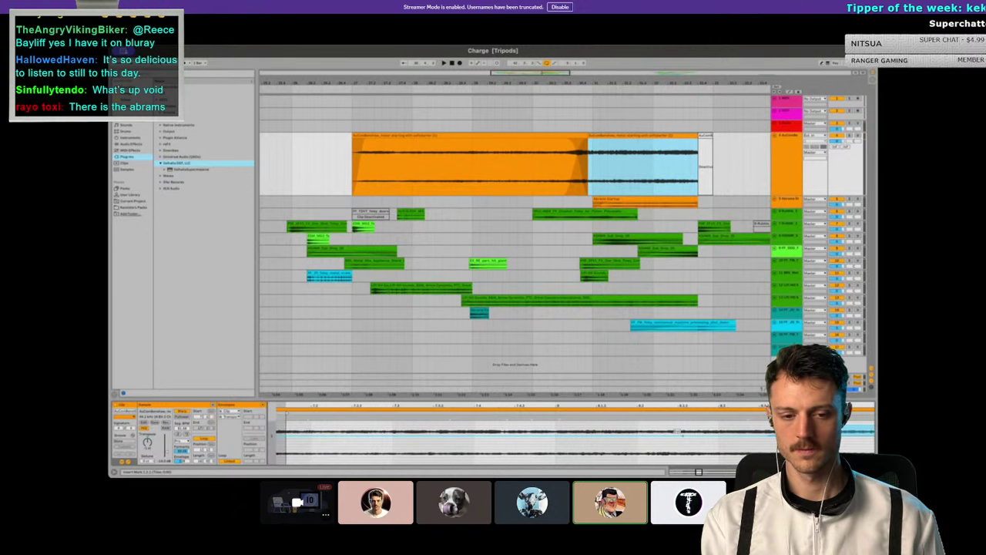
{"action": "key", "text": "shift+Tab"}
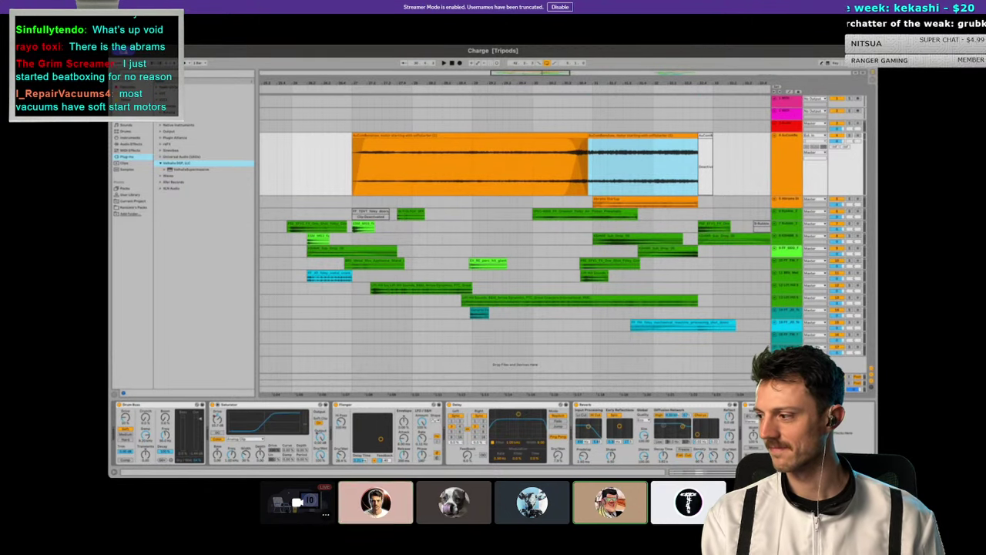
Step: Inspect the effect chains of the first green track and the thin orange track below the motor clip
{"action": "left_click", "coordinate": [480, 311]}
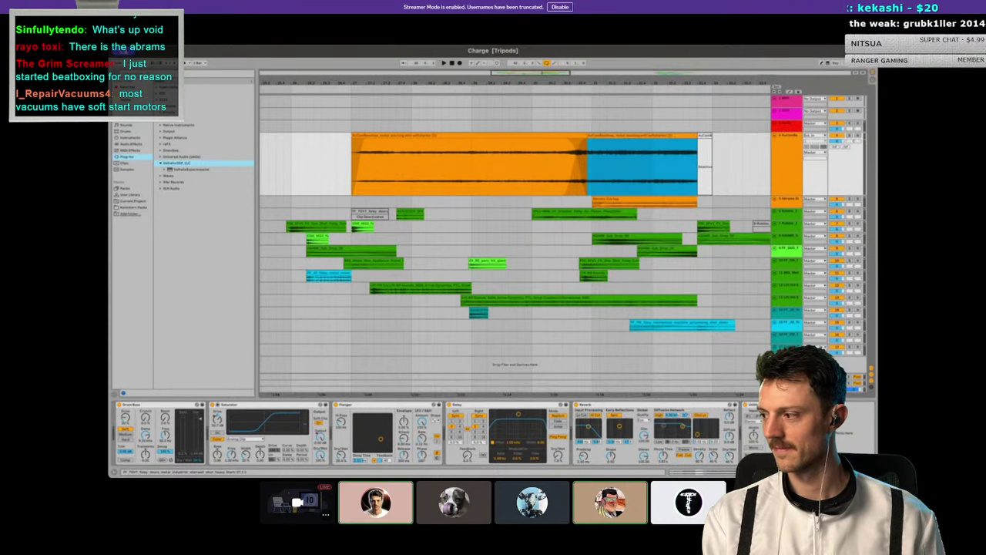
{"action": "left_click", "coordinate": [462, 214]}
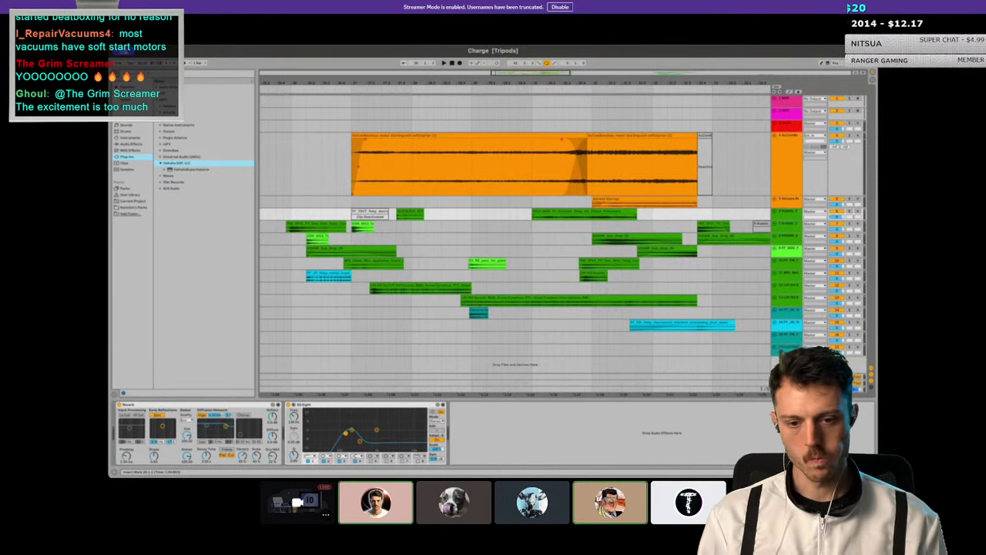
{"action": "left_click", "coordinate": [293, 201]}
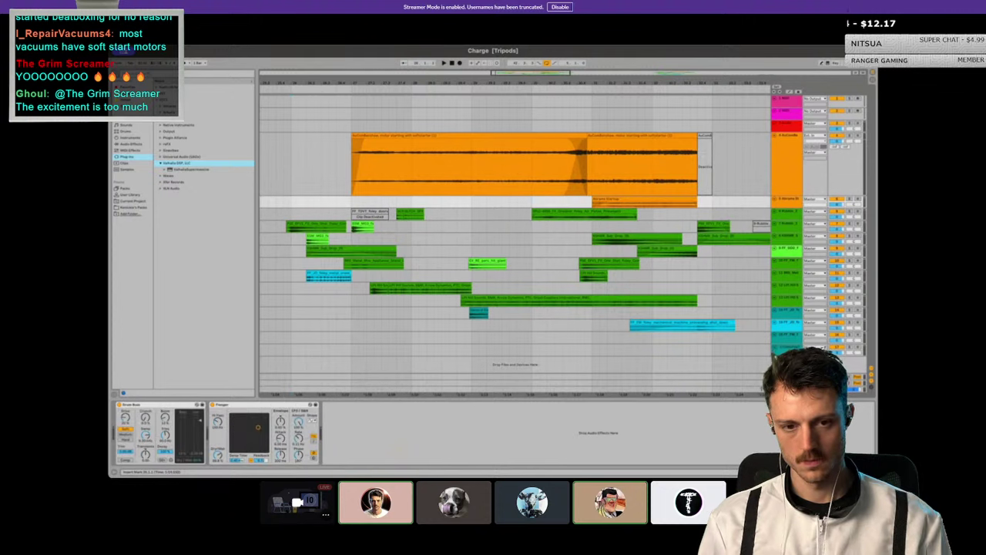
Step: Play the layered Charge arrangement from just before the motor clip to beyond its end, and frame the section around it
{"action": "key", "text": "space"}
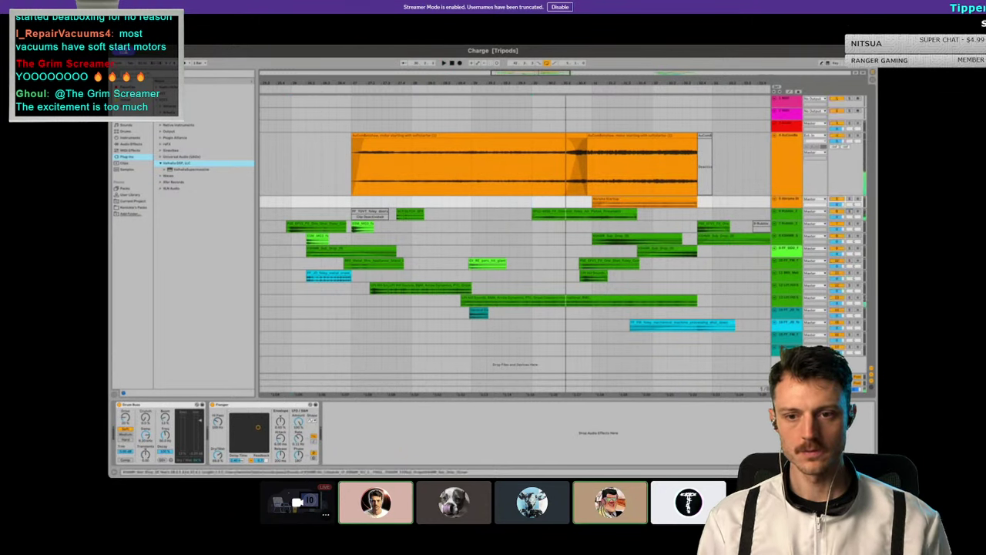
{"action": "key", "text": "space"}
{"action": "key", "text": "space"}
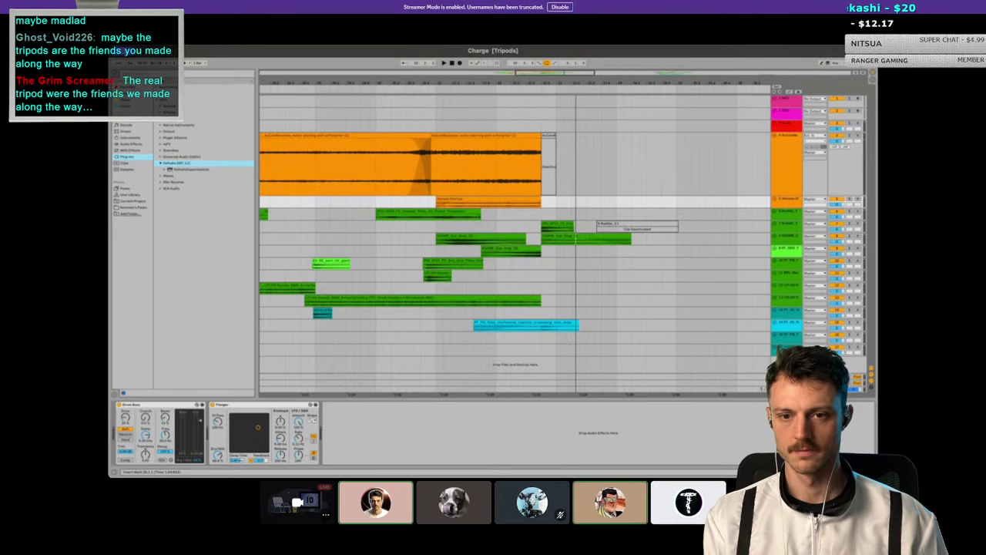
{"action": "key", "text": "minus"}
{"action": "key", "text": "plus"}
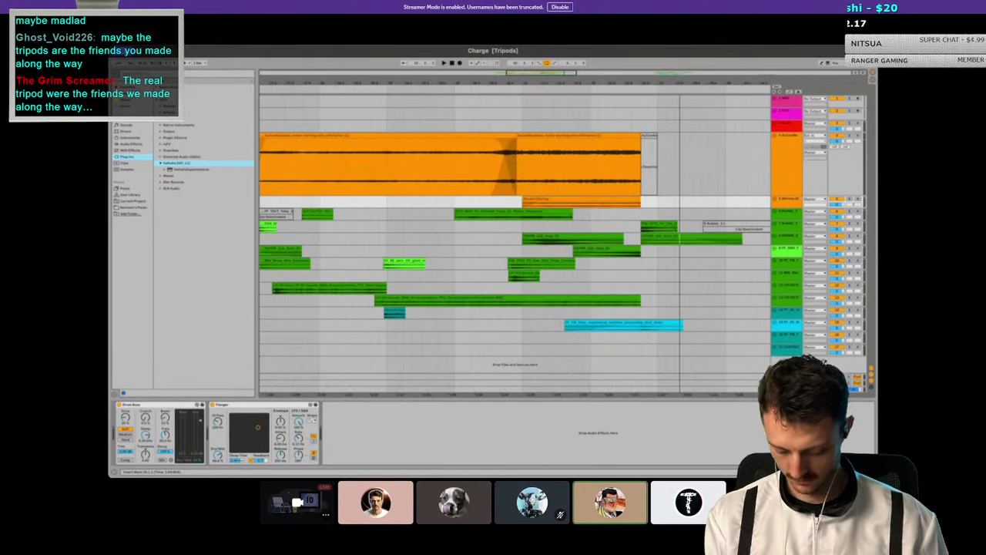
{"action": "key", "text": "plus"}
{"action": "key", "text": "minus"}
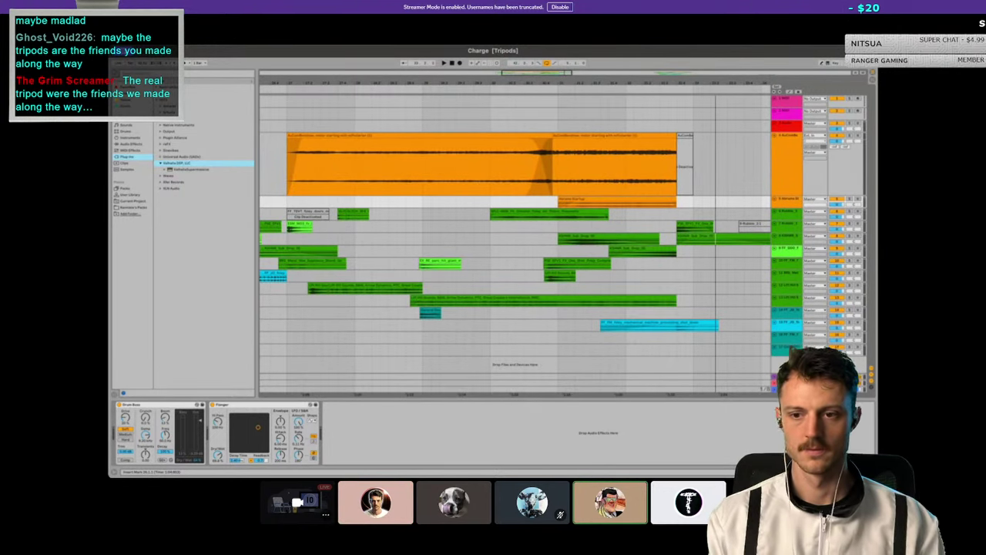